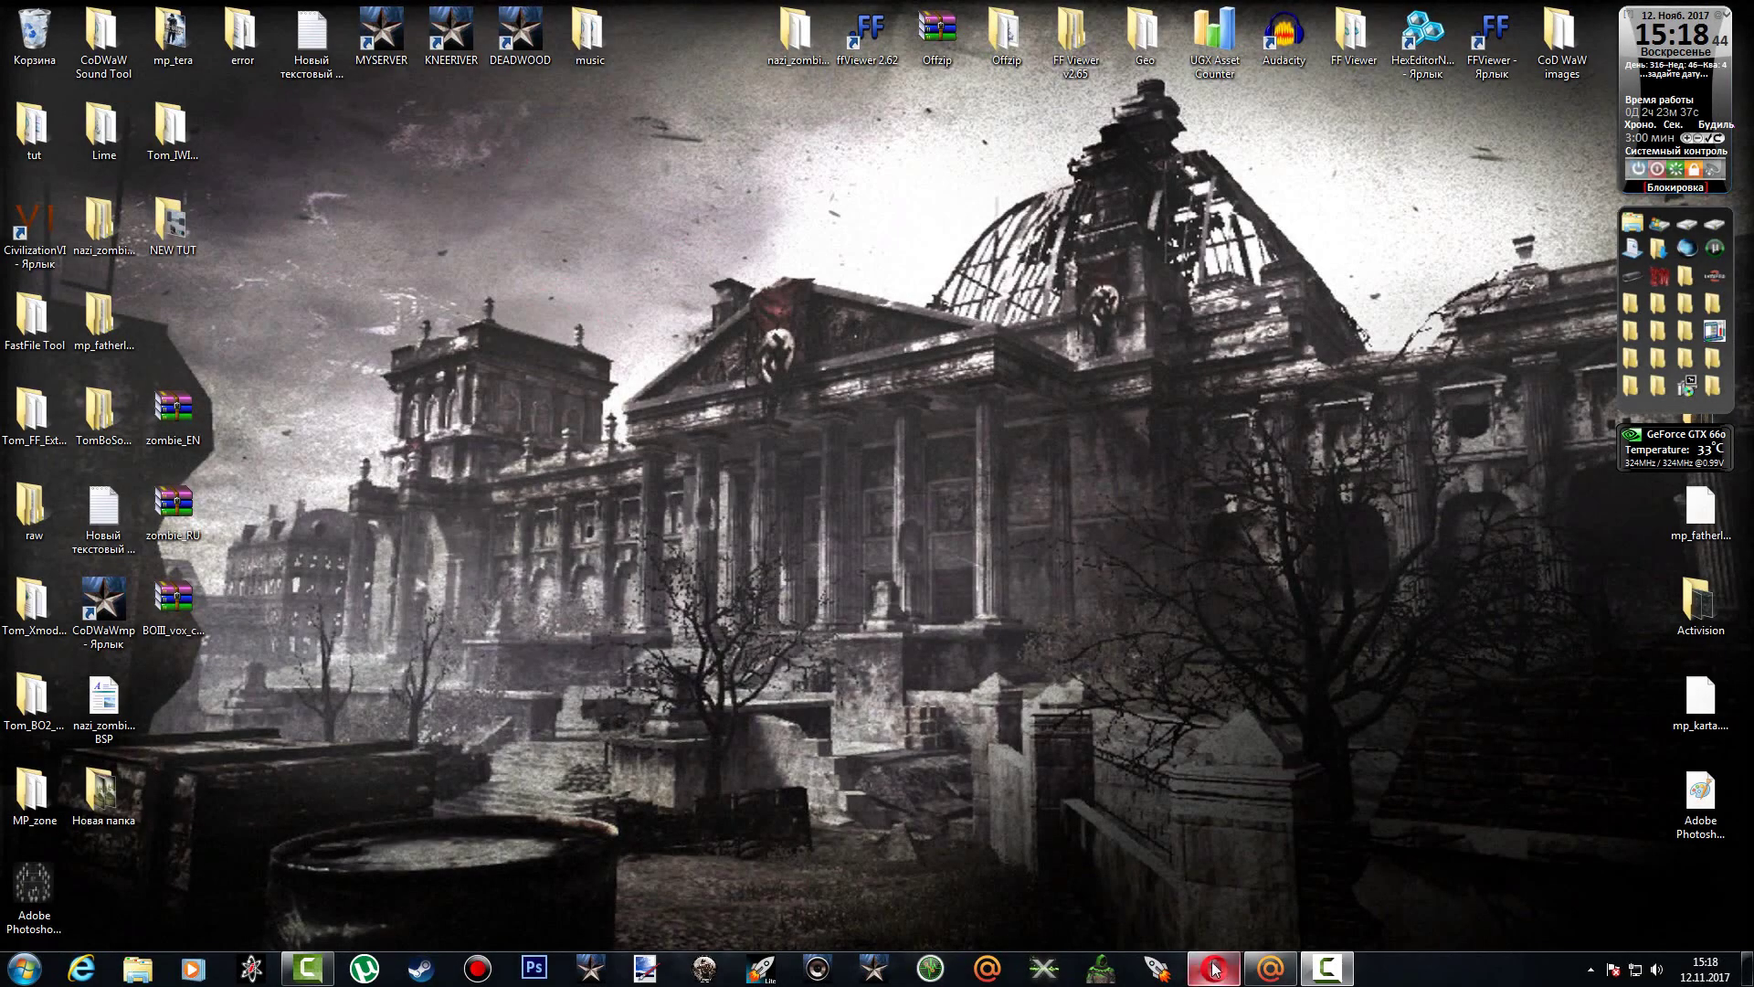
Switch to Opera and review the MediaFire download links for BOIII_vox_character.zip, zombie_EN.zip and zombie_RU.zip.
mouse_move(1214, 968)
left_click(1097, 905)
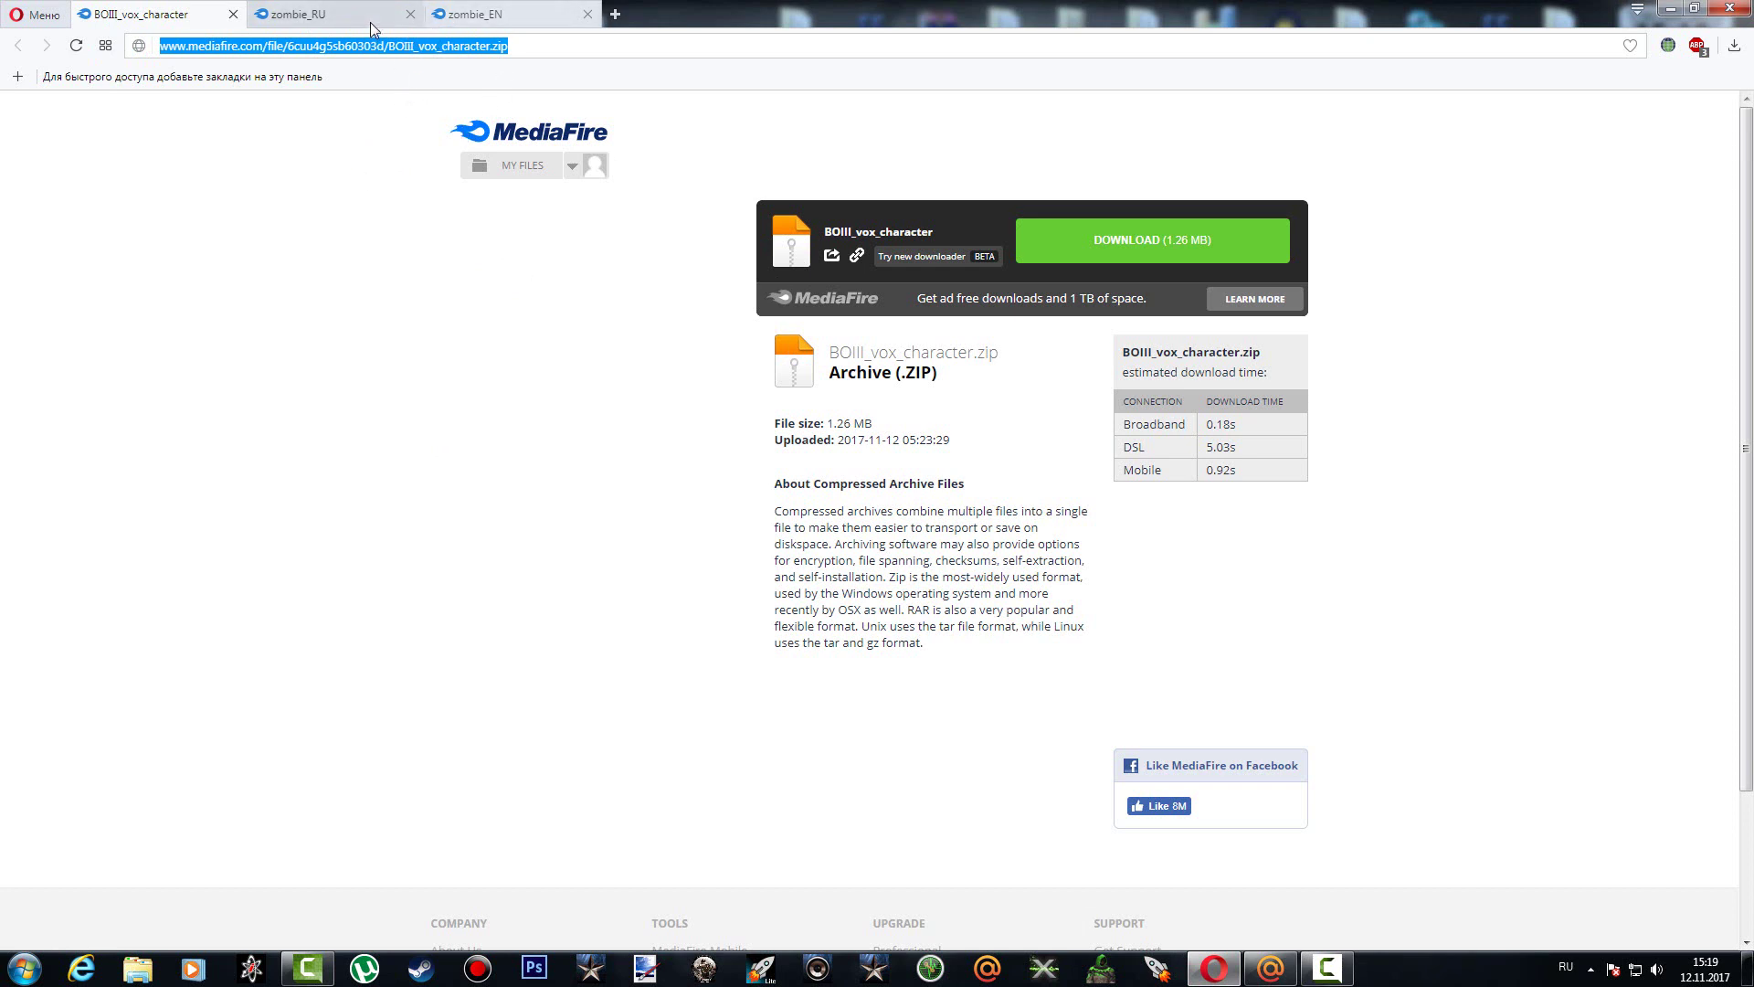
left_click(426, 27)
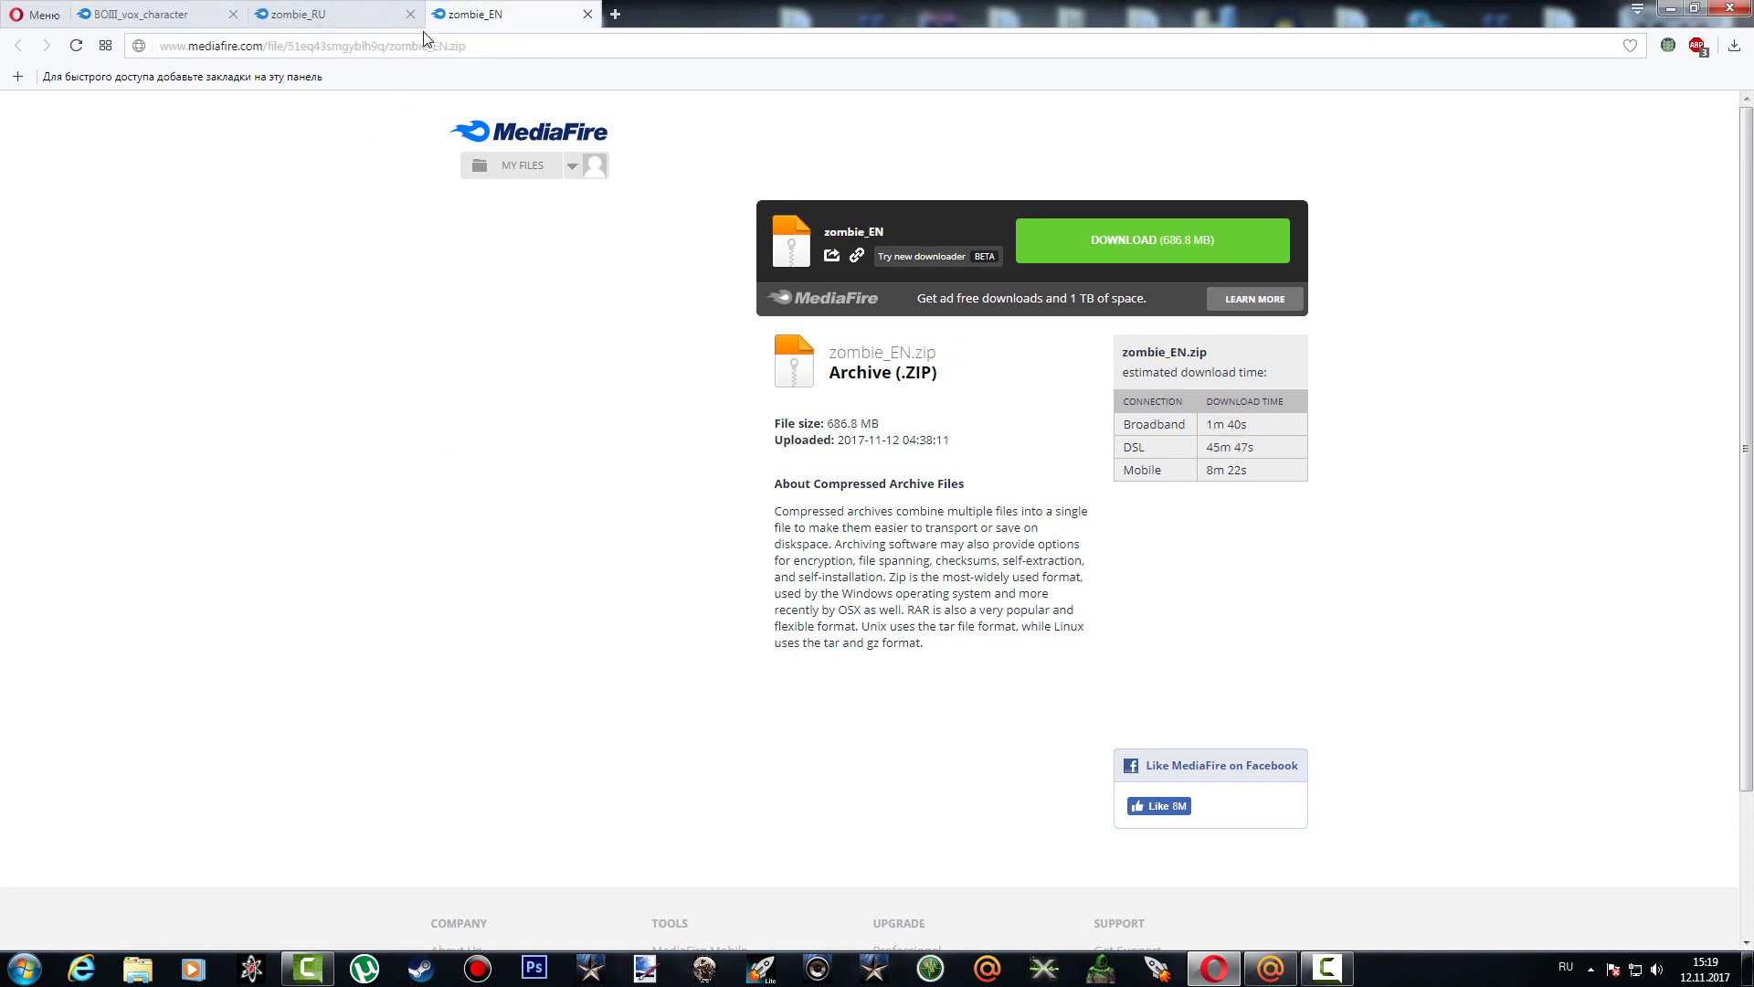
left_click_drag(509, 45, 142, 47)
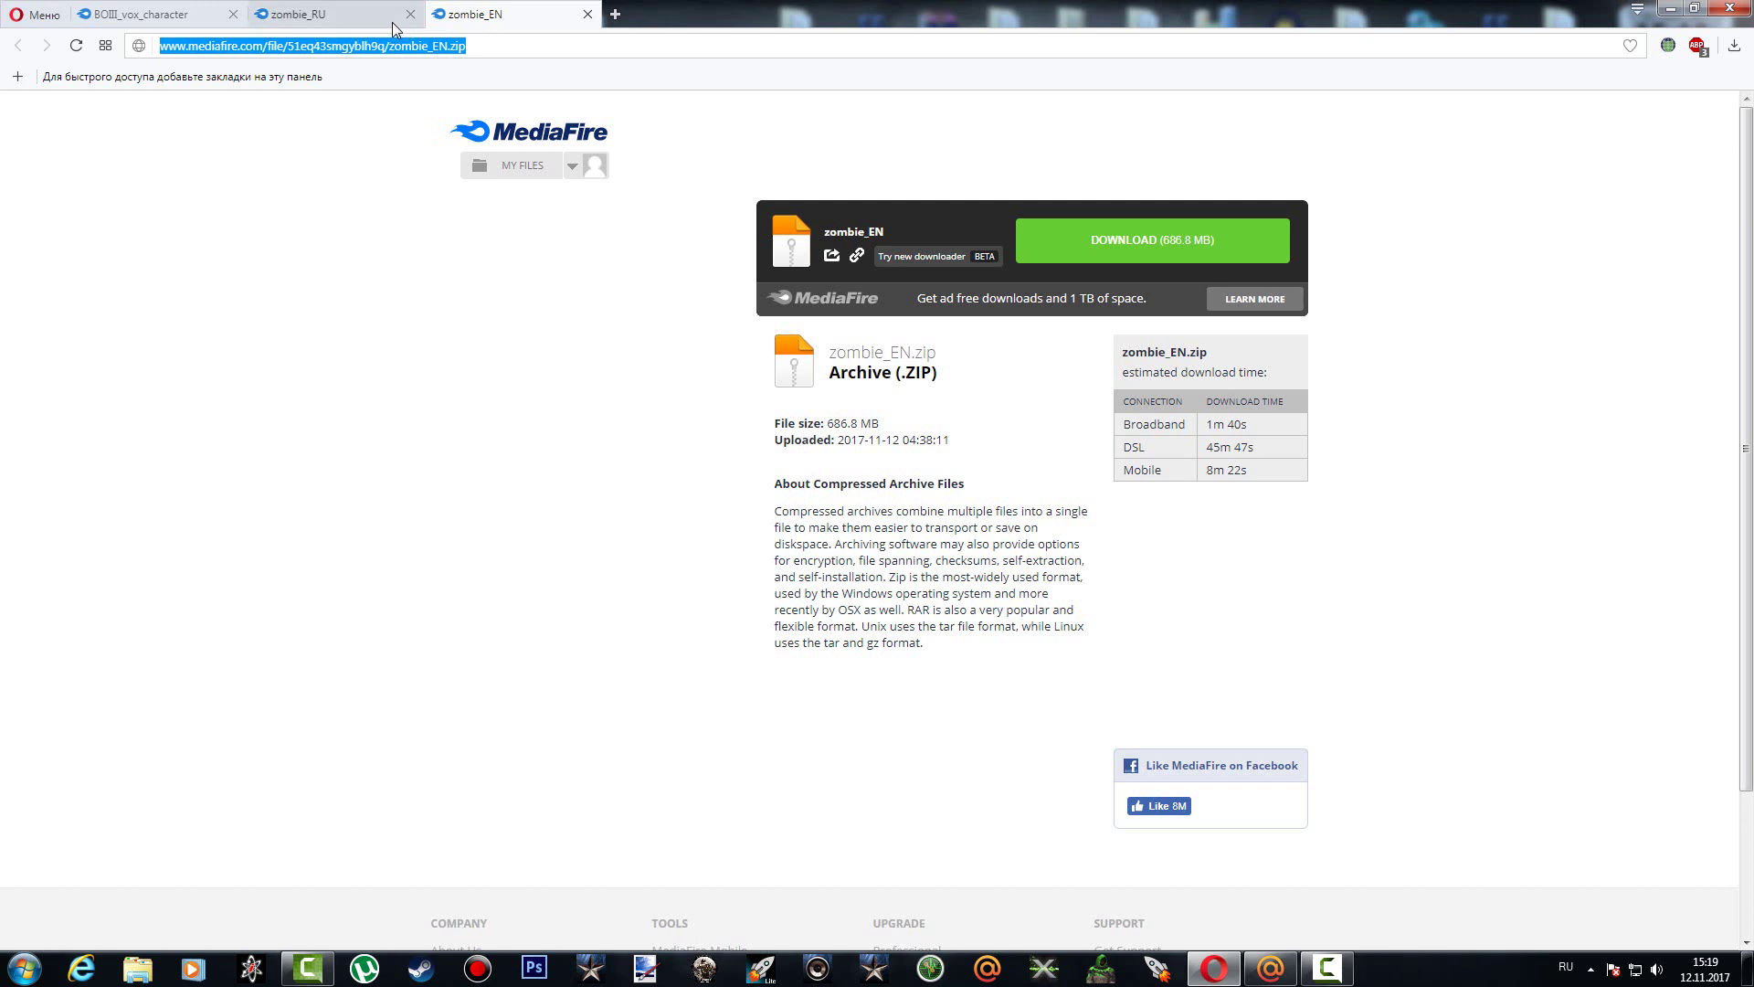
left_click(354, 14)
left_click_drag(473, 45, 156, 47)
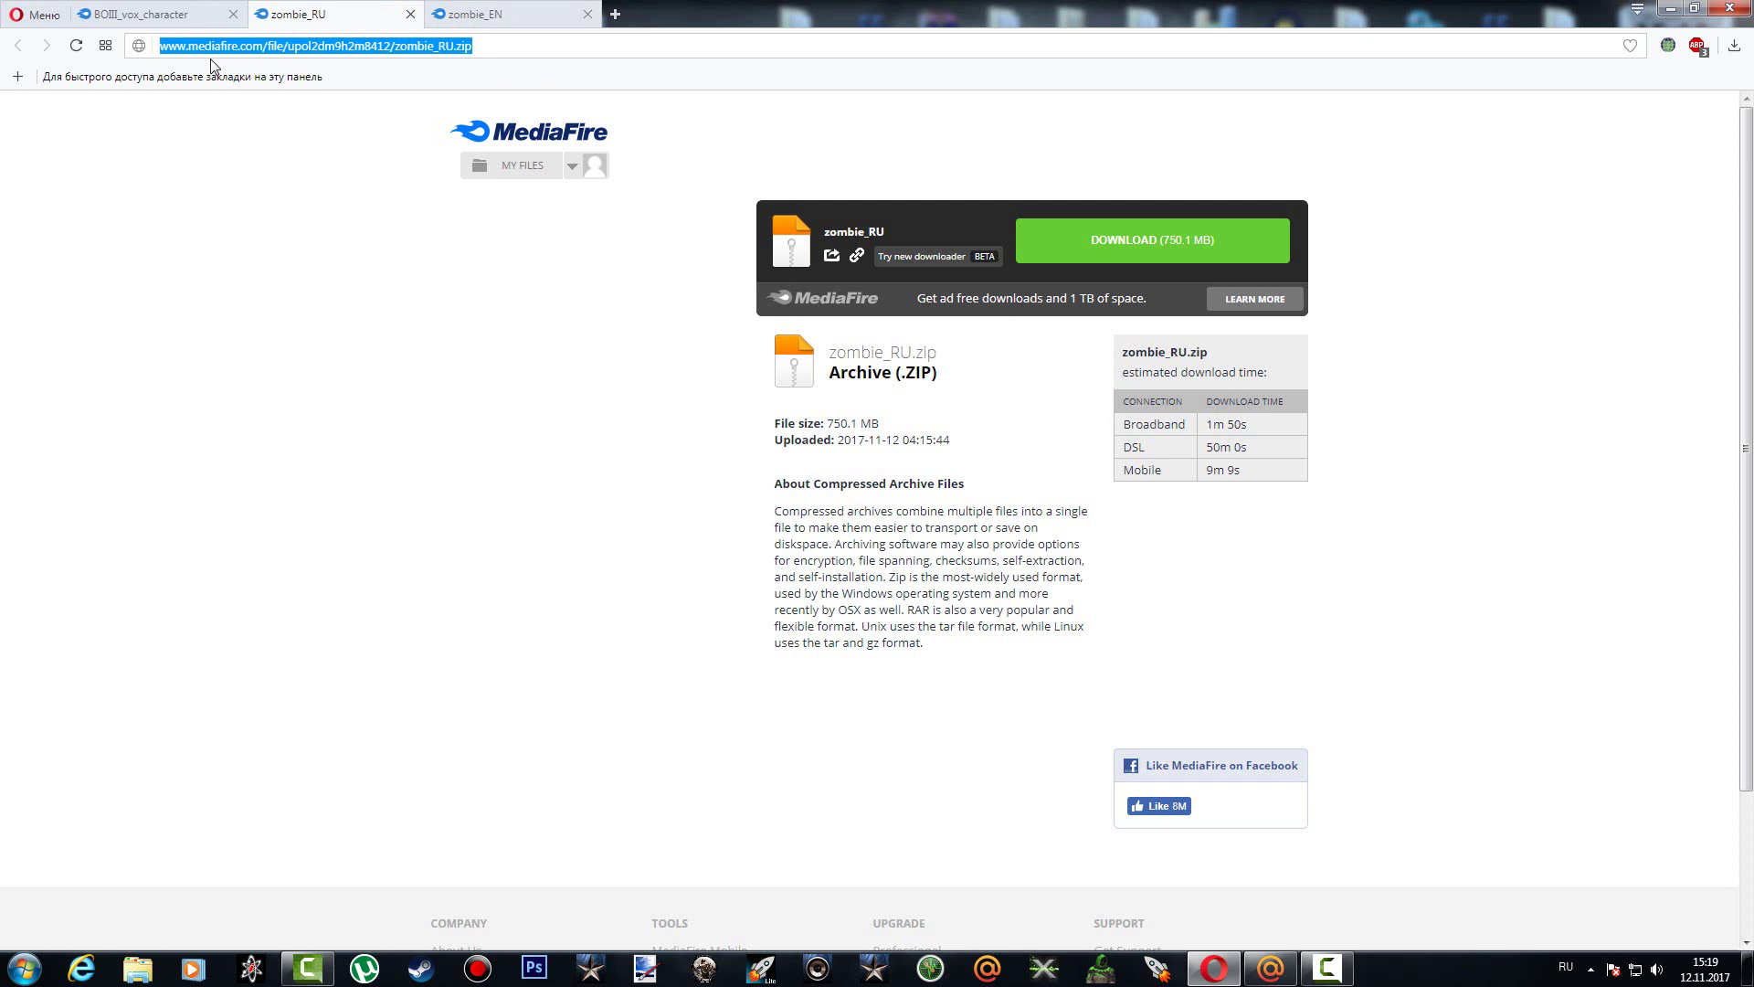
left_click(126, 15)
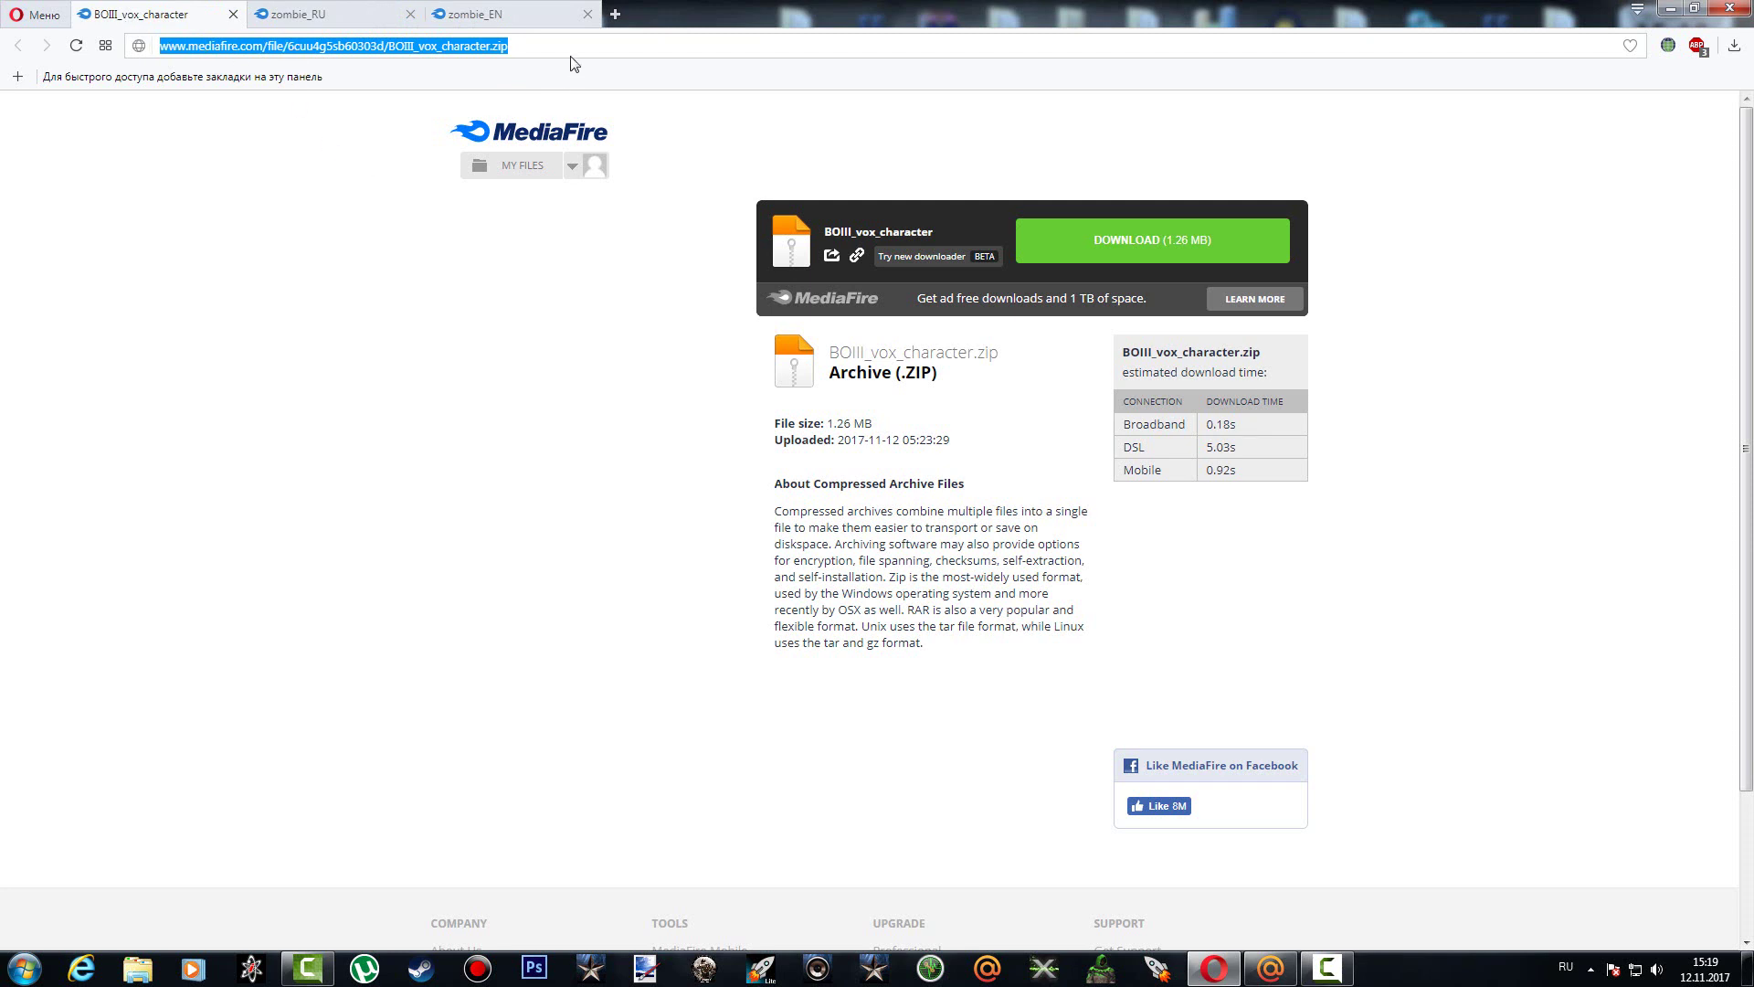
left_click(534, 44)
left_click_drag(462, 52, 162, 30)
left_click(1669, 9)
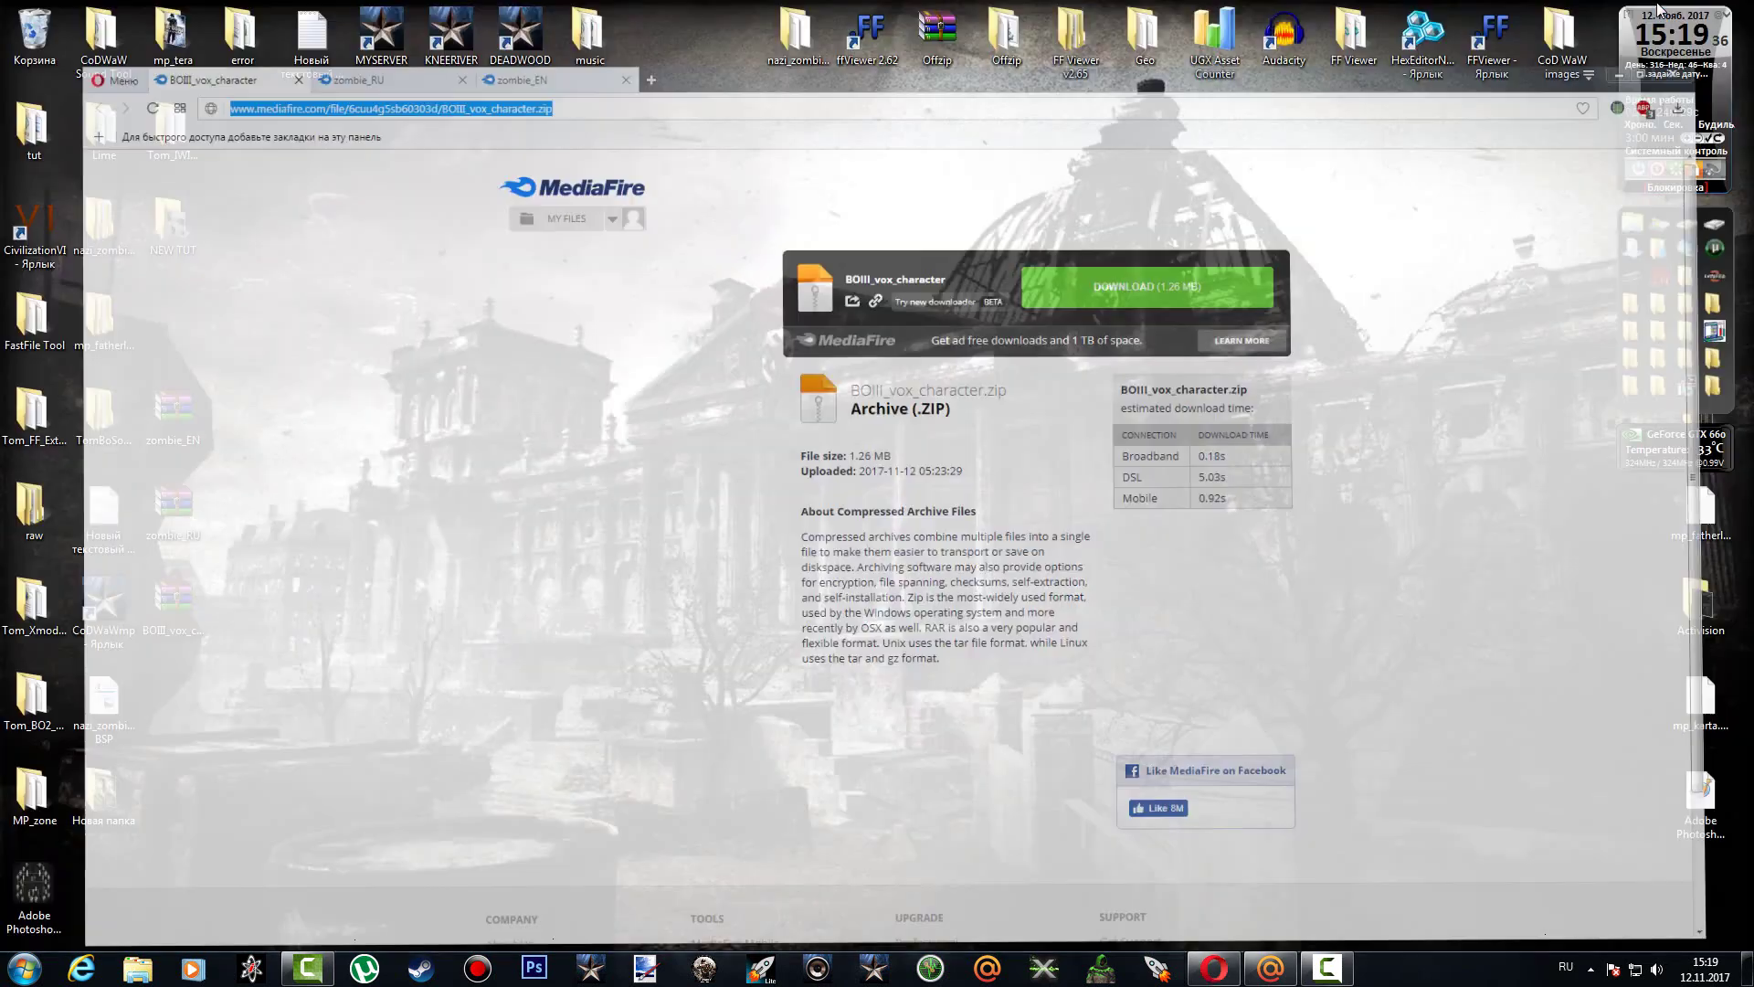
Extract the BOIII_vox_character archive into its own folder on the desktop and open that folder.
double_click(186, 599)
left_click(353, 278)
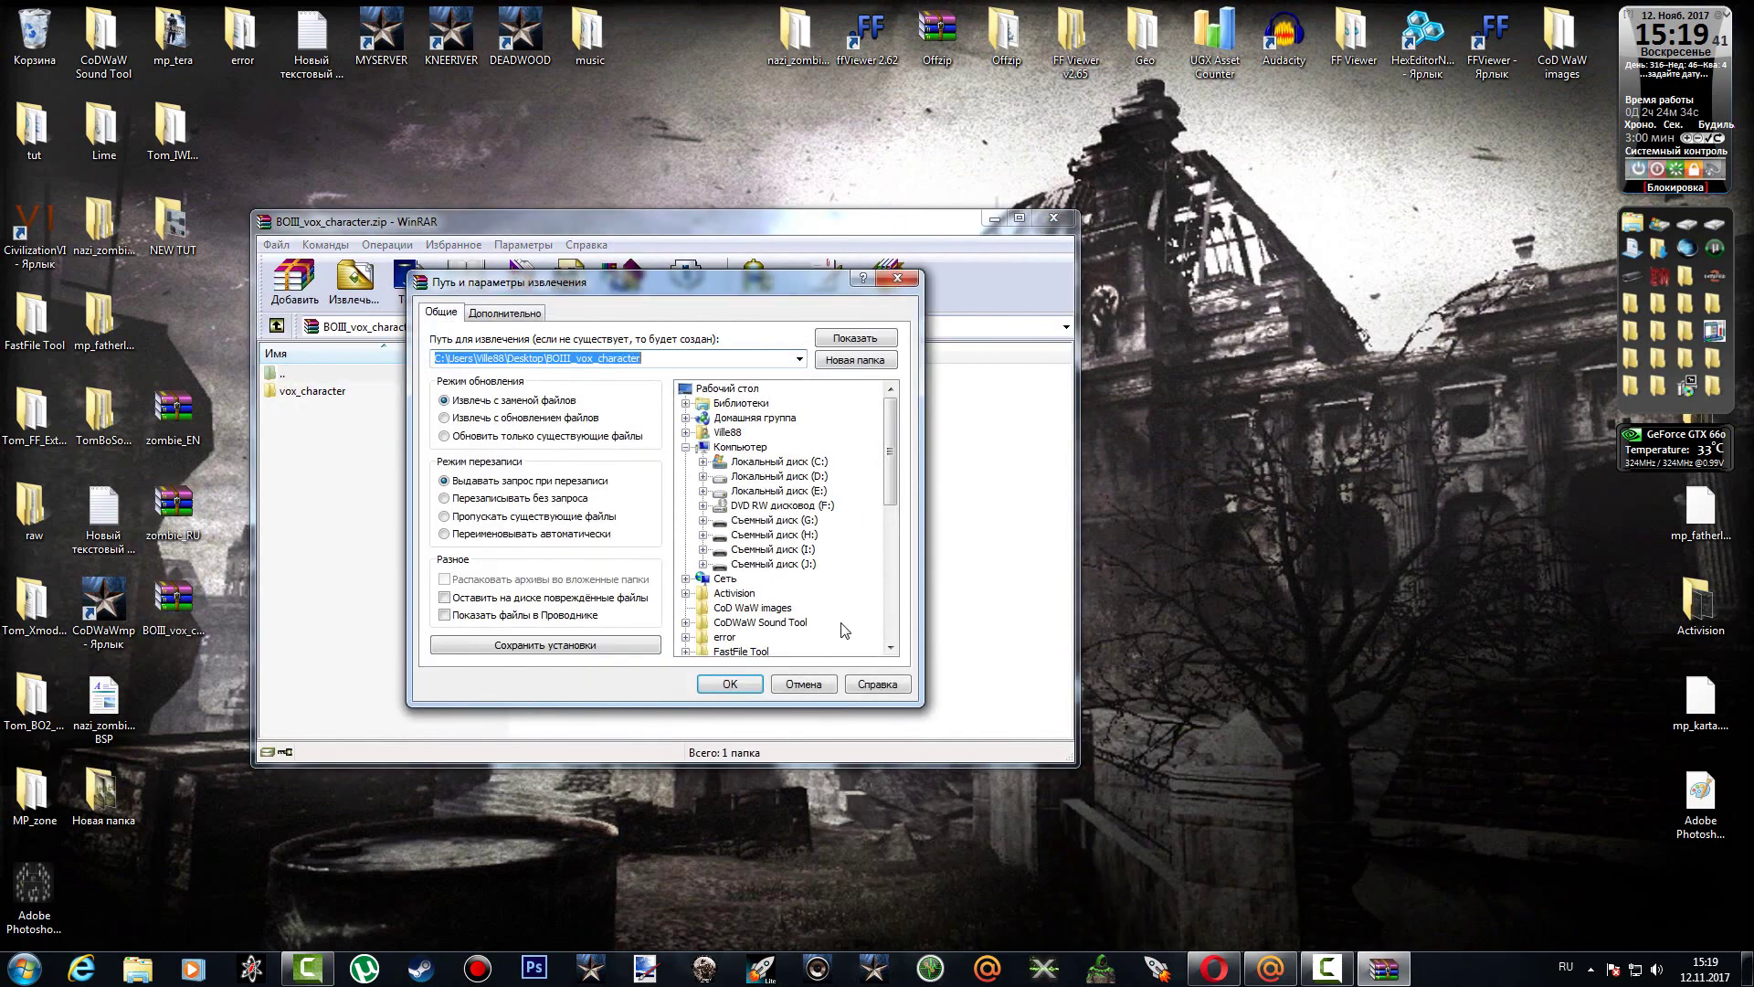
left_click(740, 682)
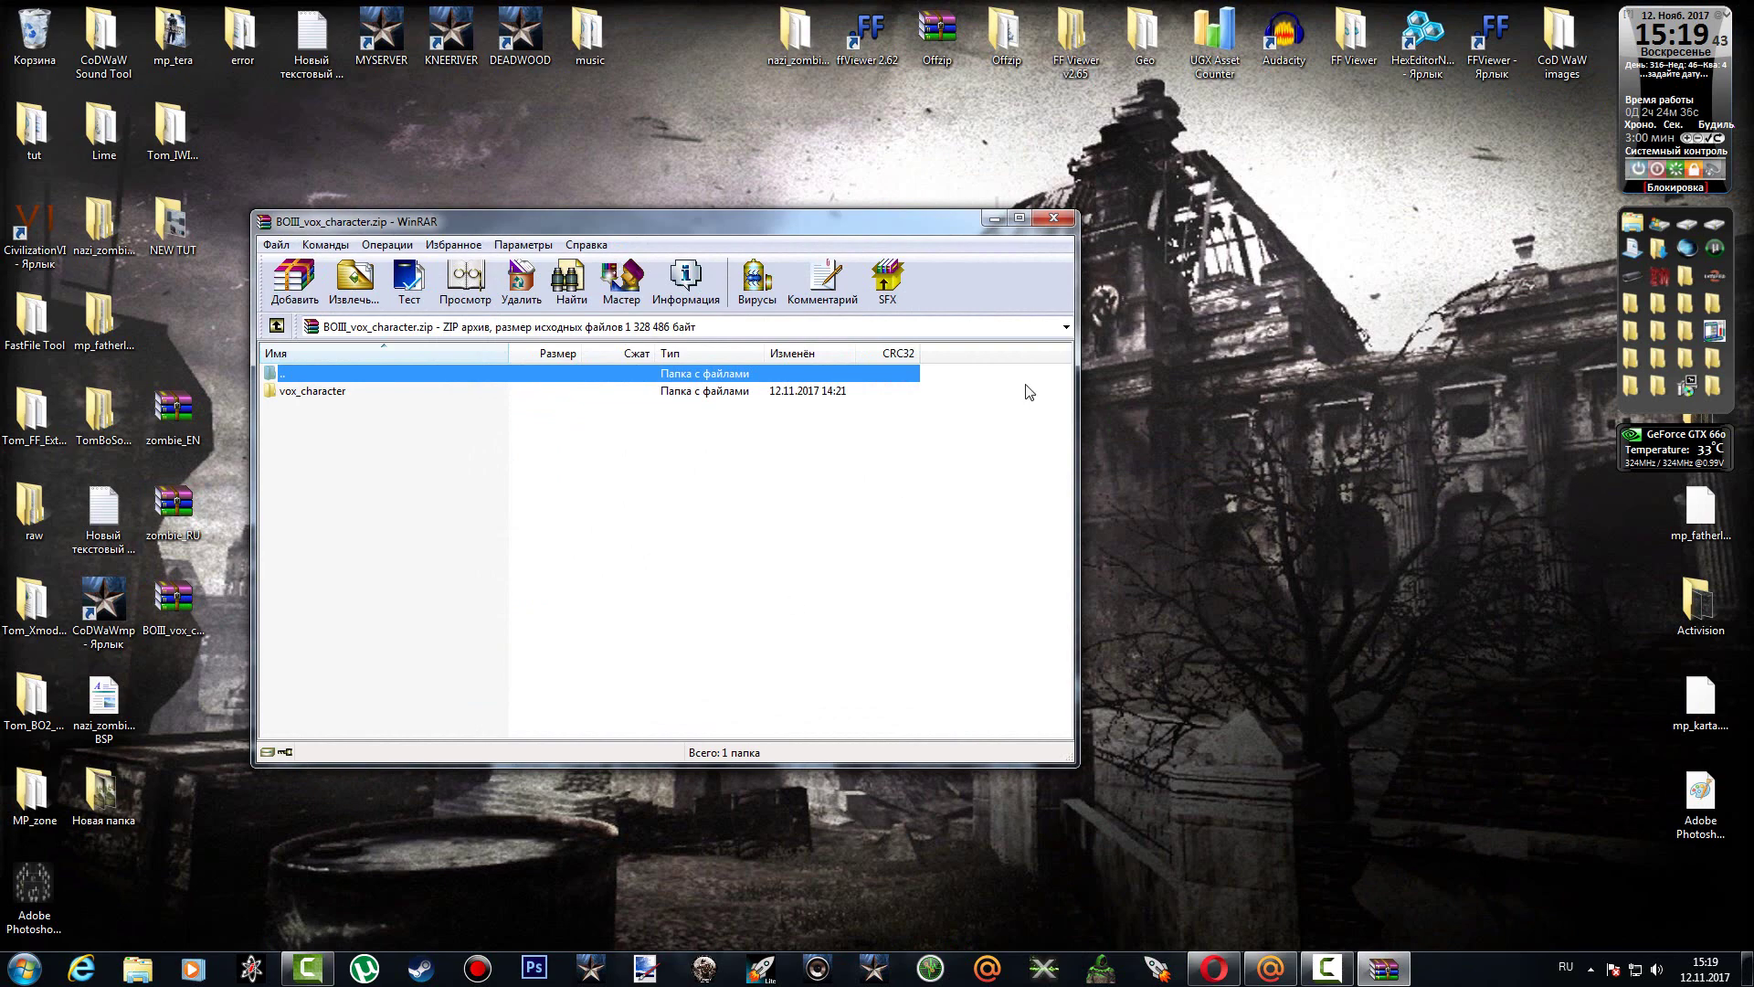
left_click(1054, 217)
left_click_drag(99, 884, 180, 696)
double_click(180, 696)
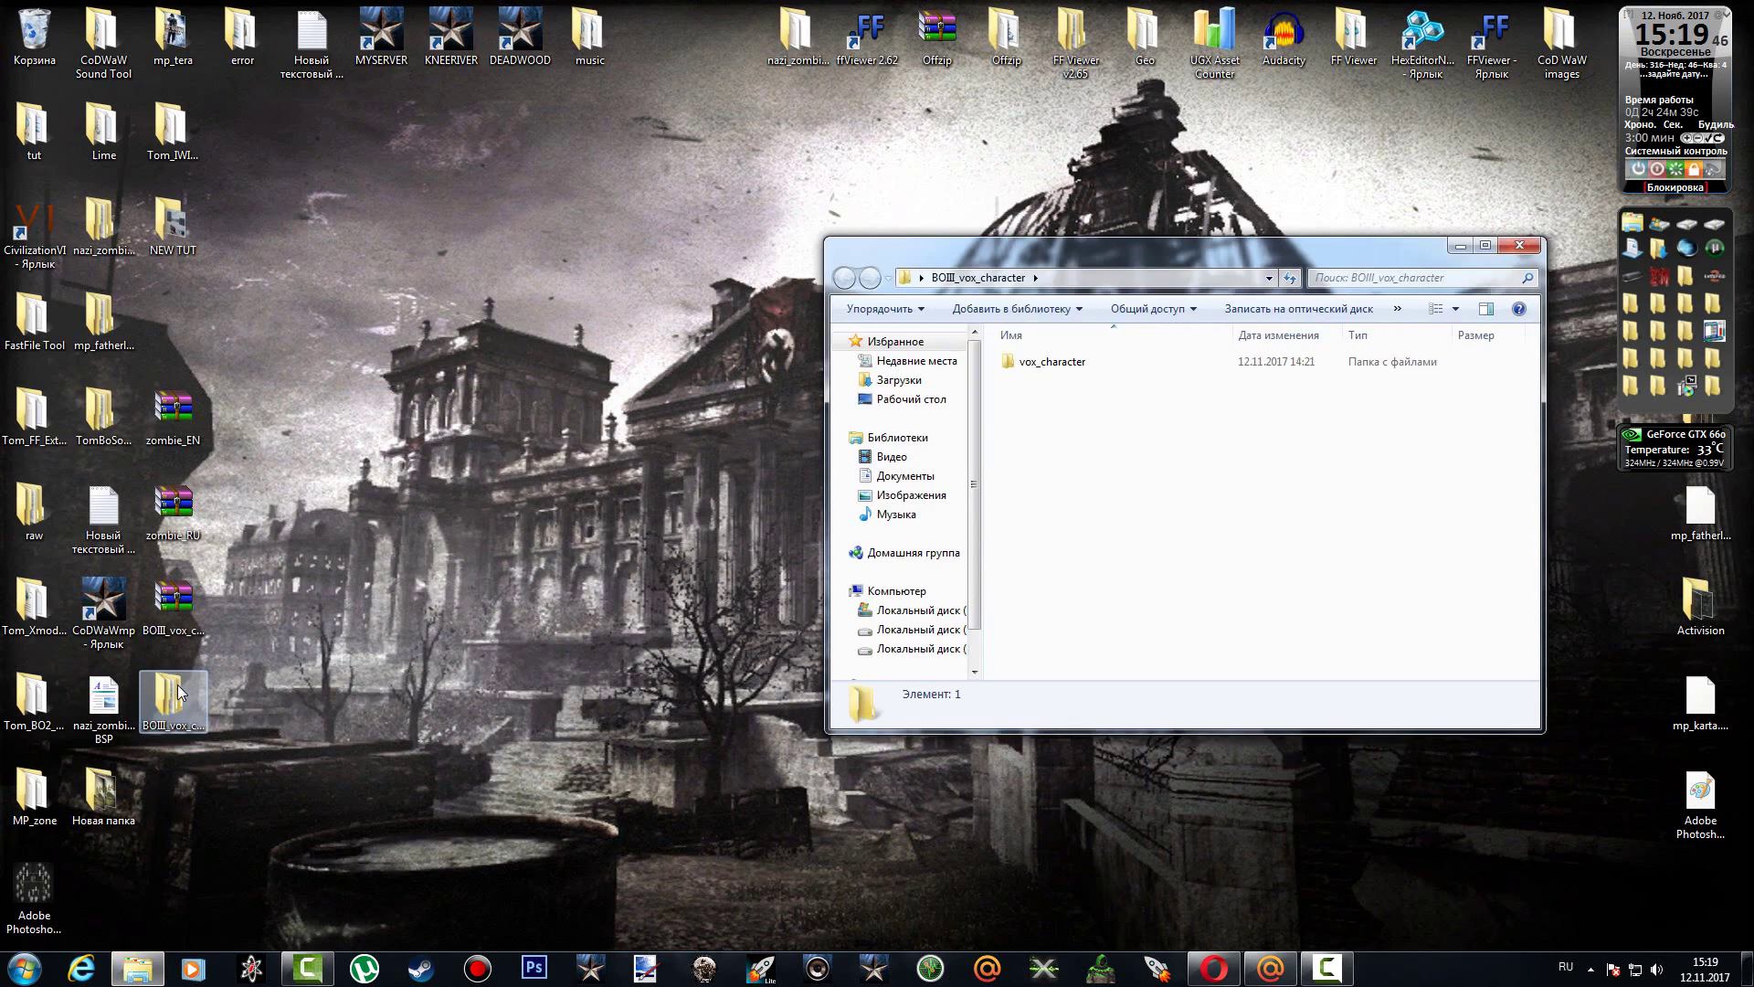
left_click(174, 615)
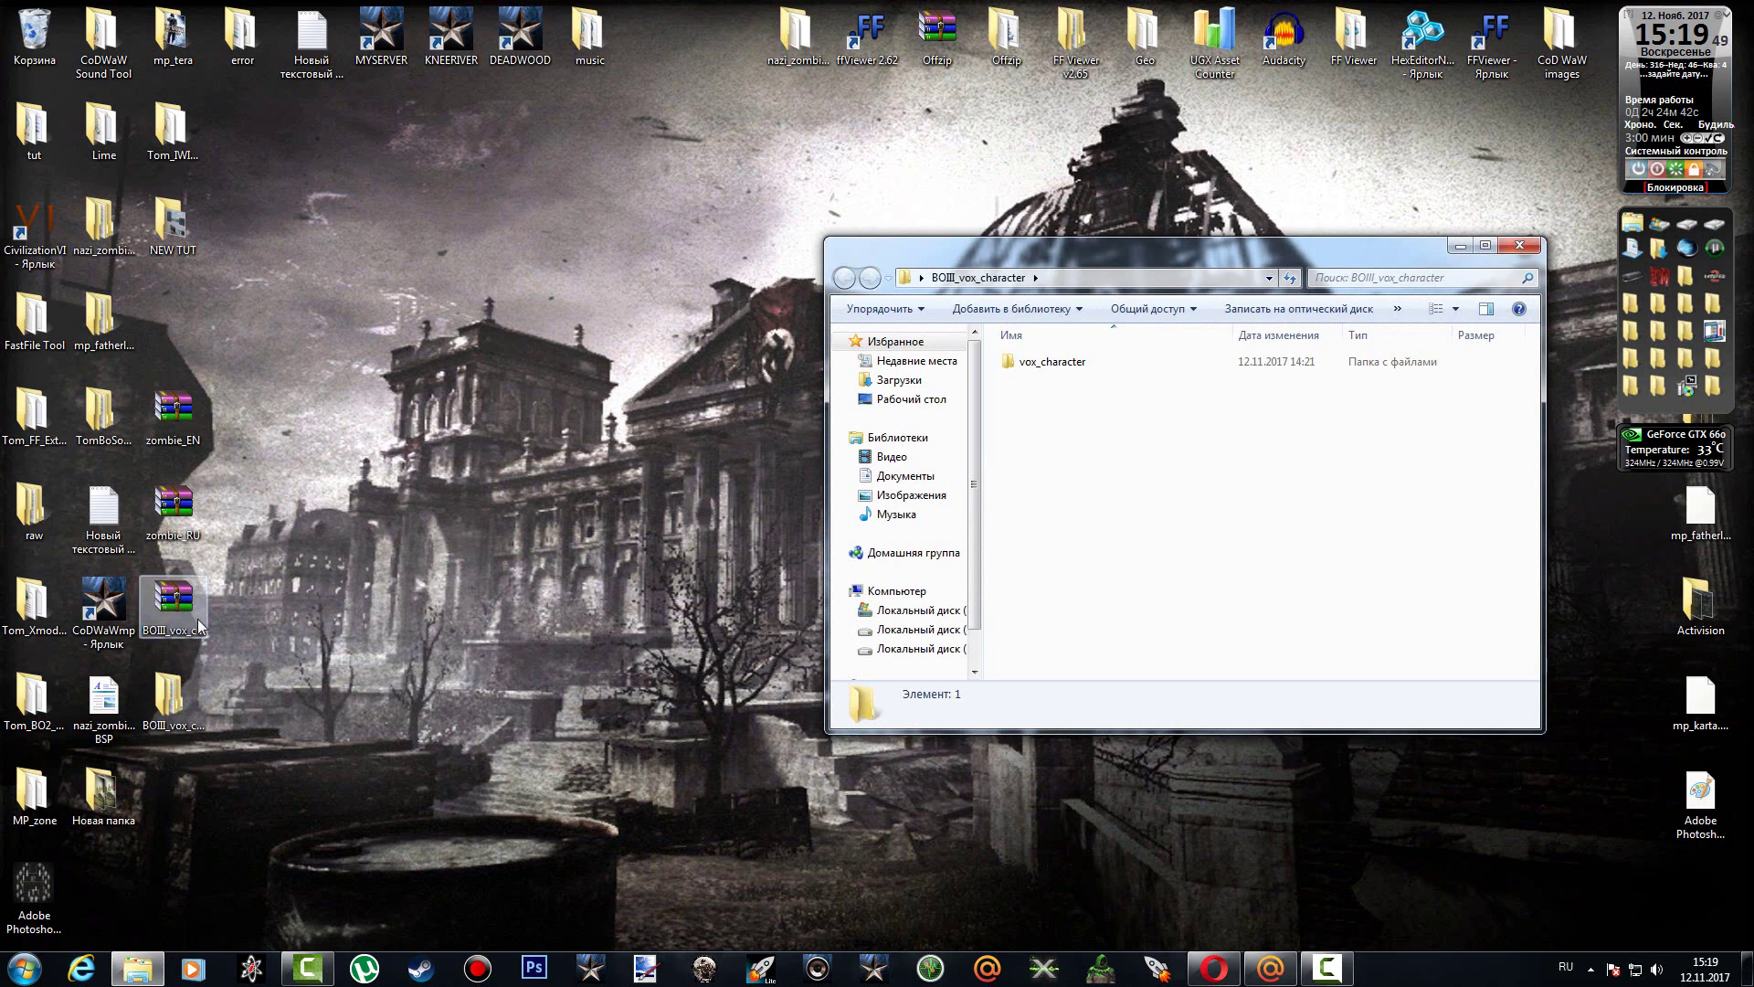
left_click(173, 507)
left_click(173, 426)
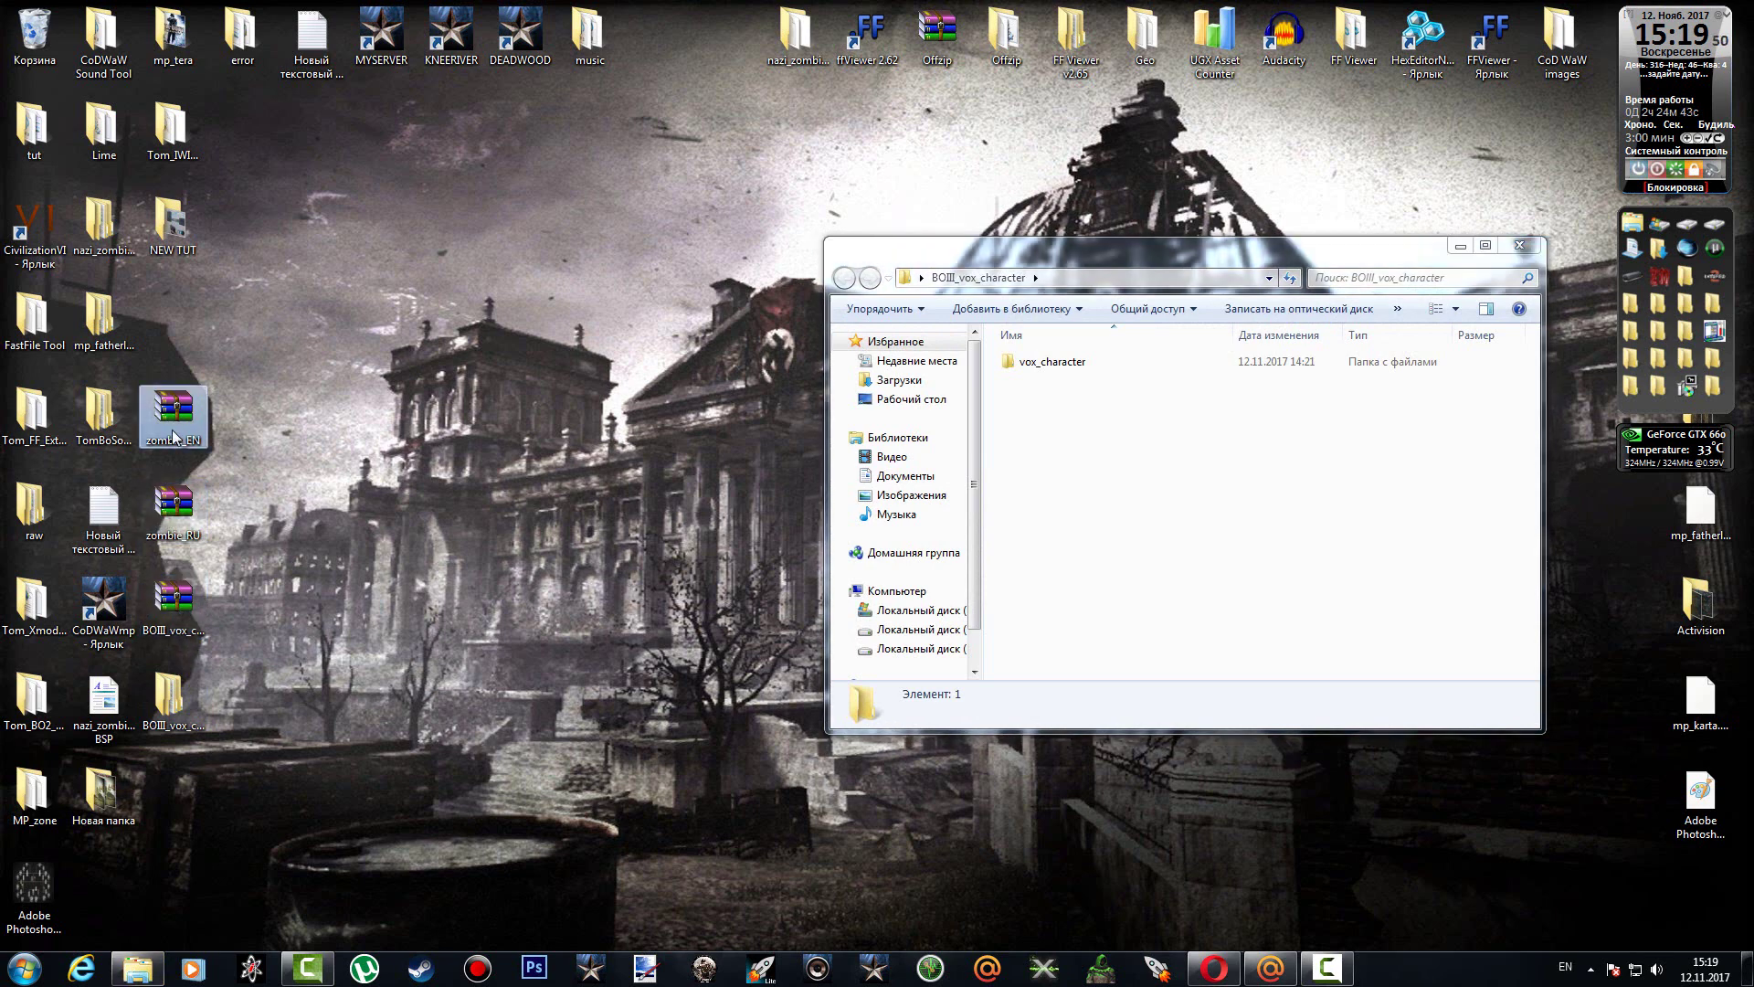
left_click(168, 502)
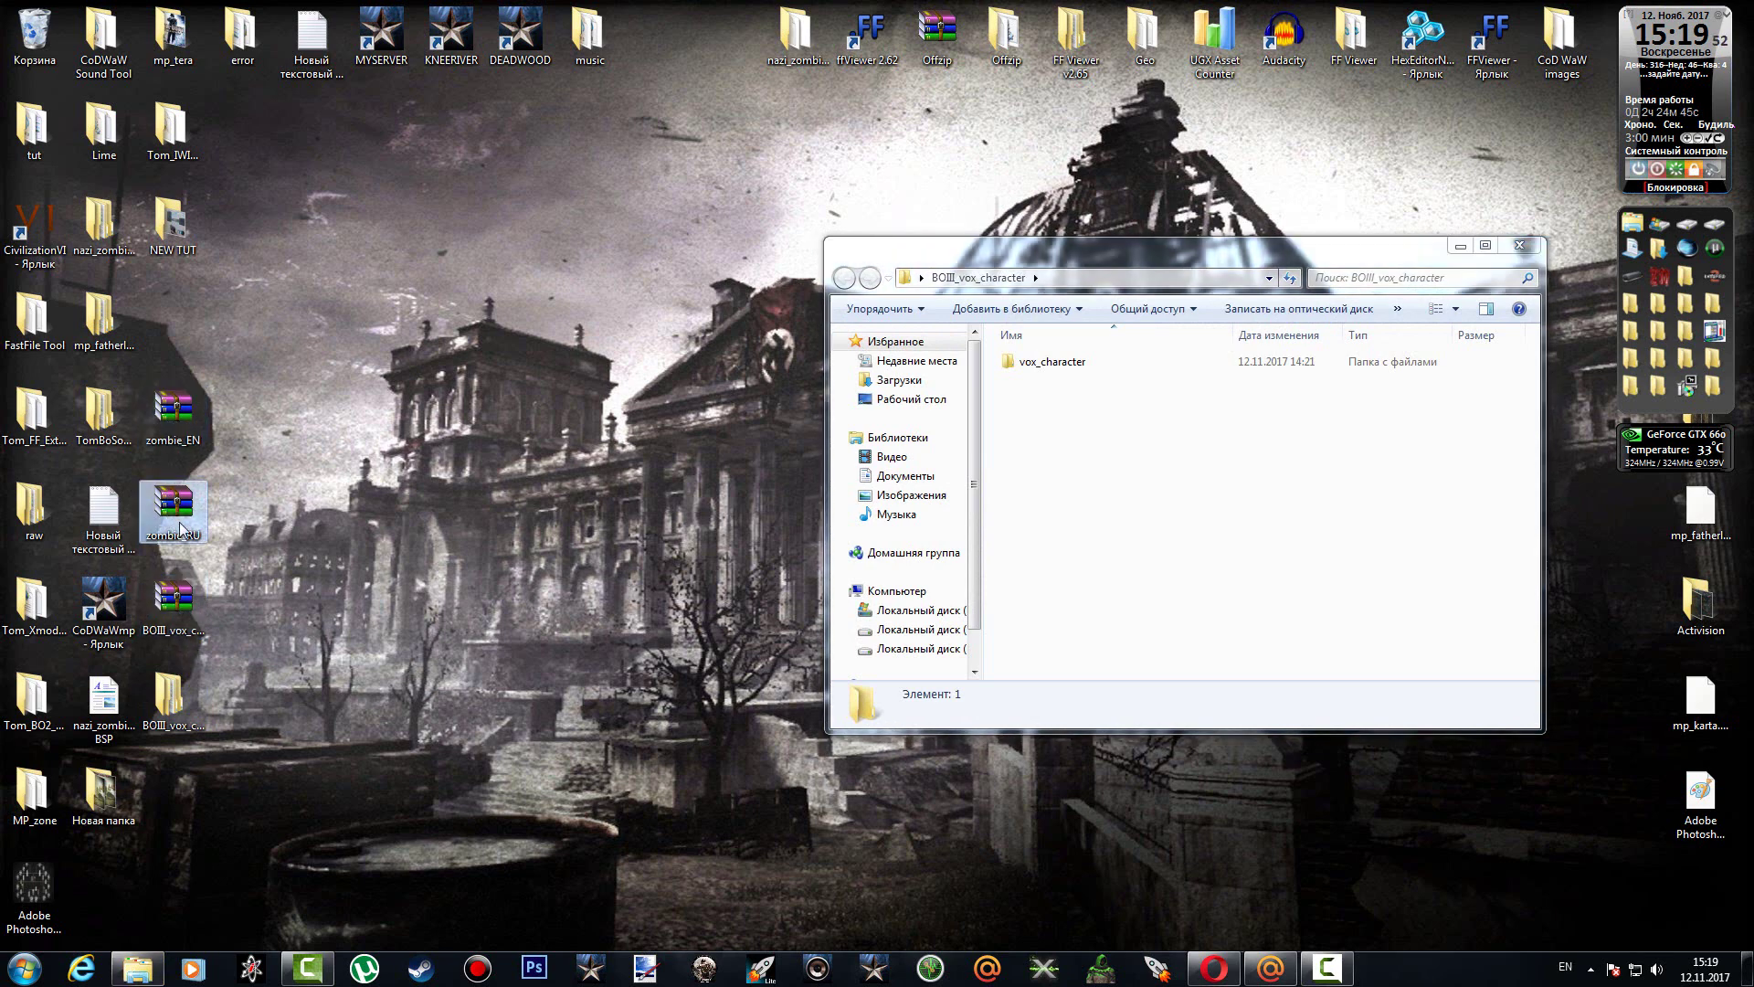
left_click(174, 426)
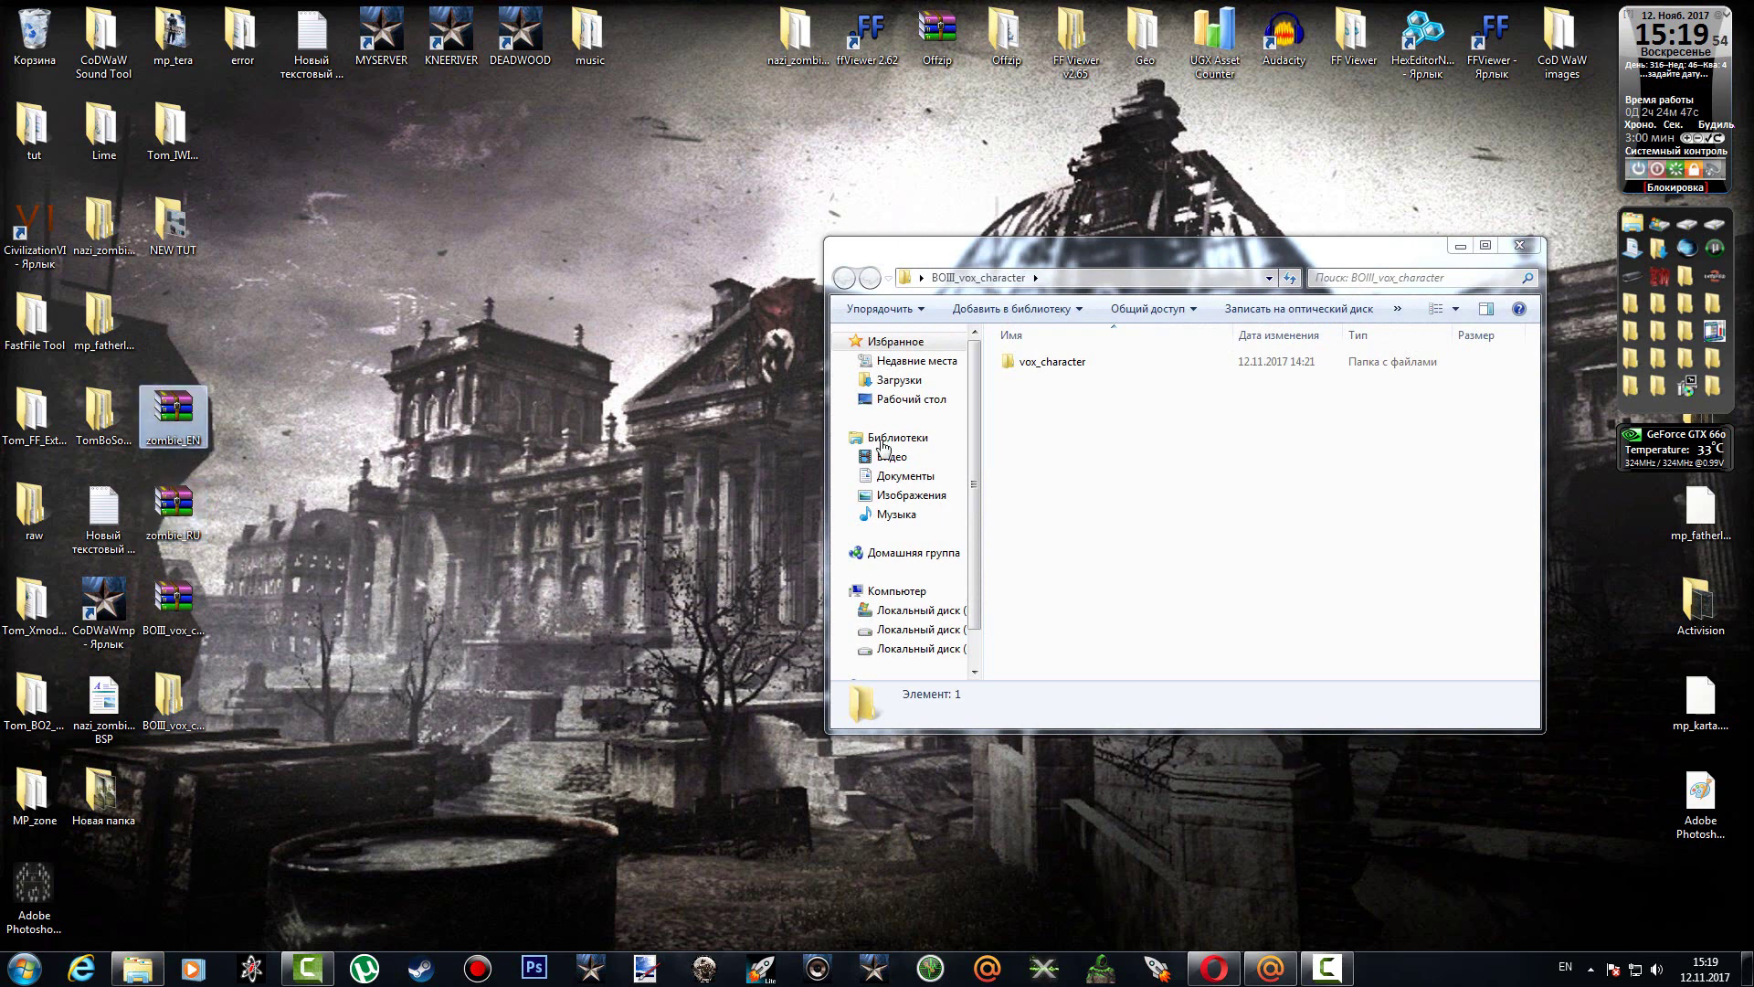
Extract the WraithArchon archive inside the vox_character folder into a WraithArchon subfolder.
double_click(1057, 365)
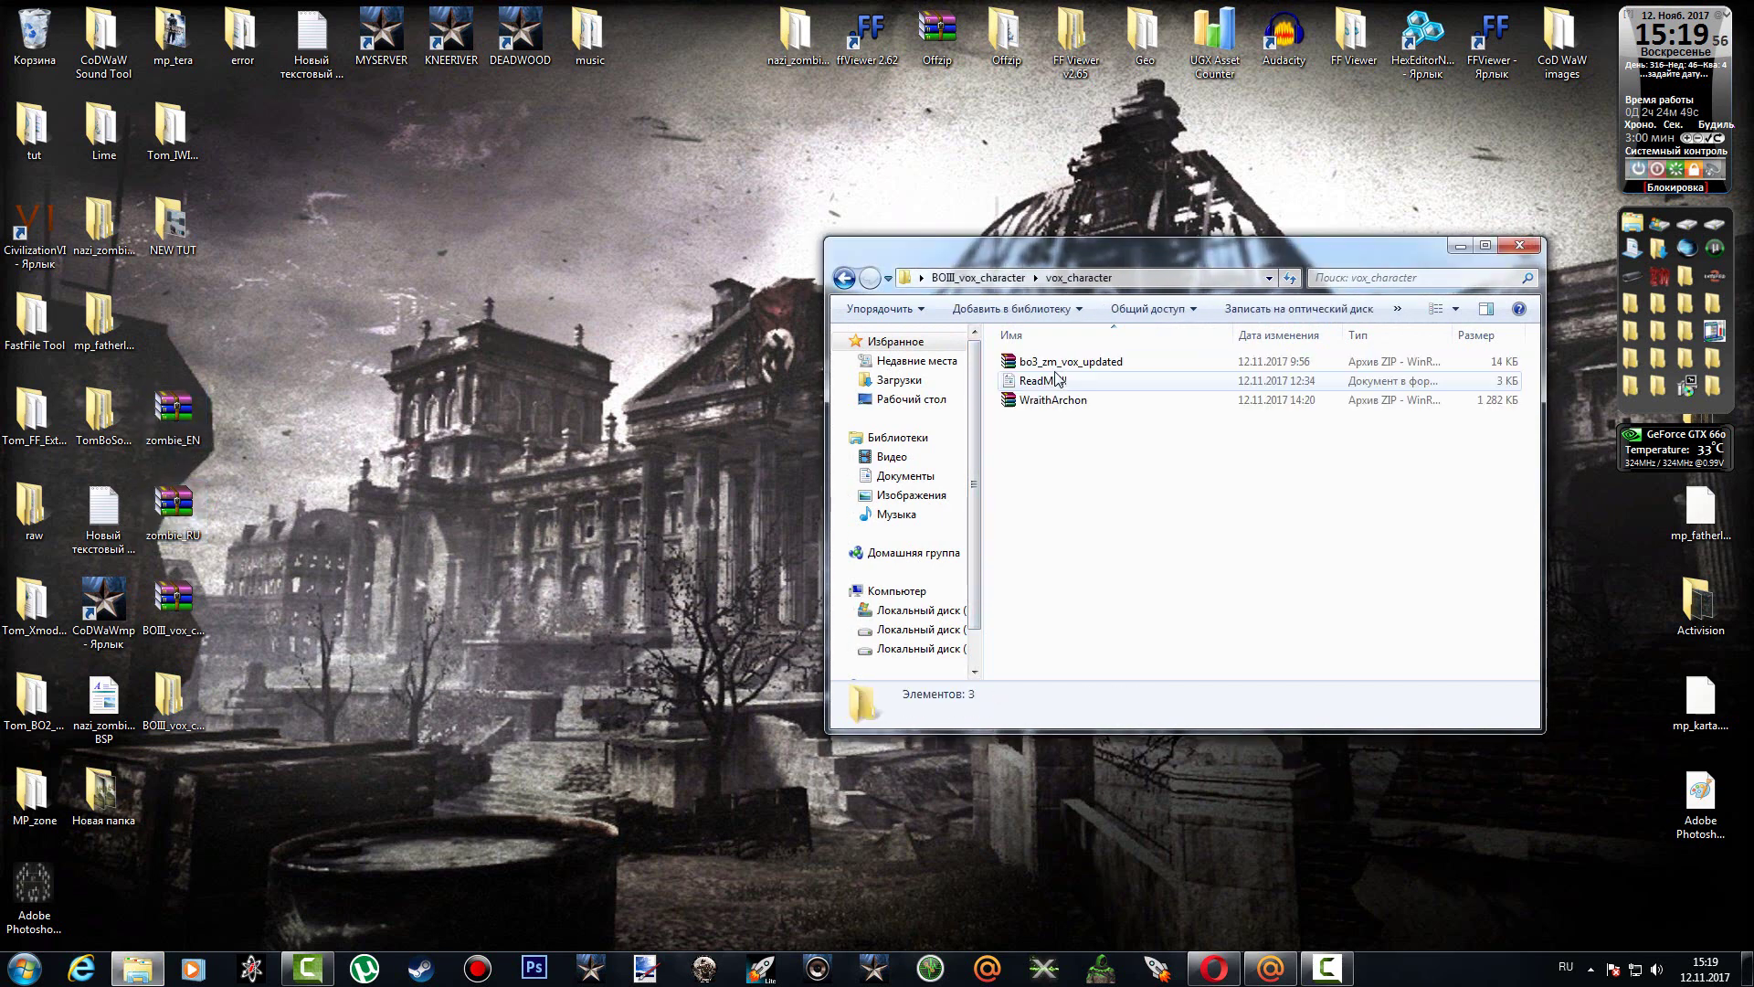
left_click_drag(984, 249, 566, 272)
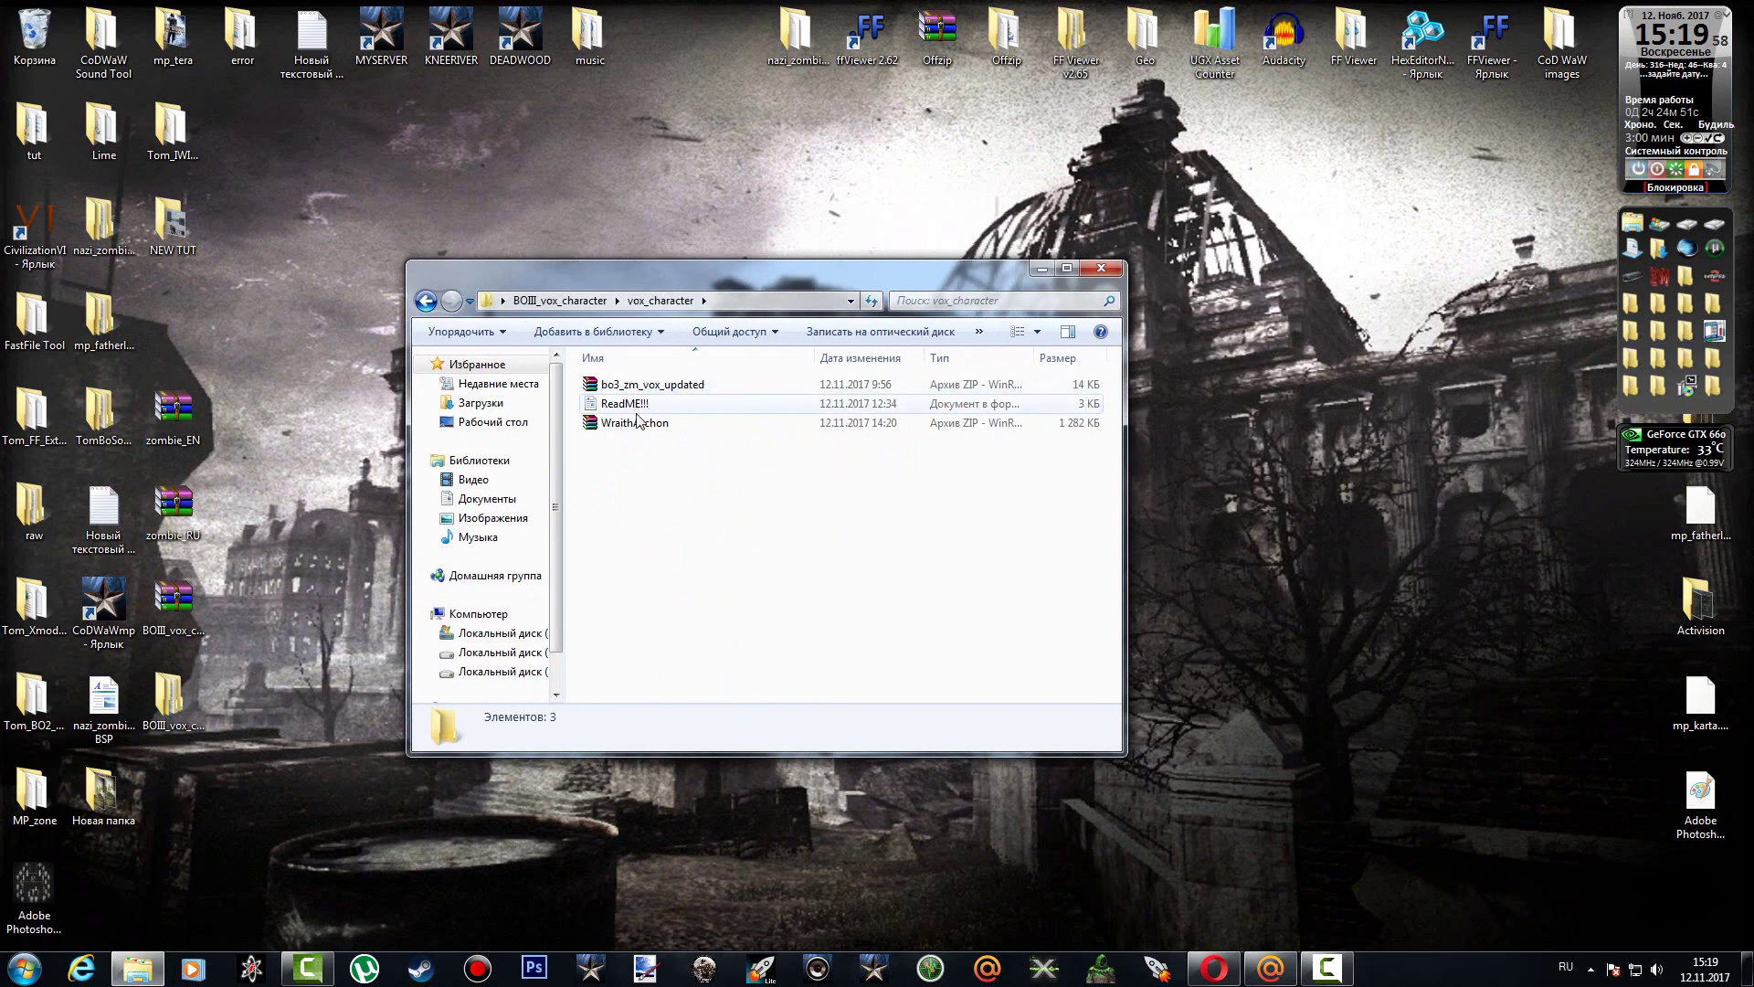
double_click(636, 422)
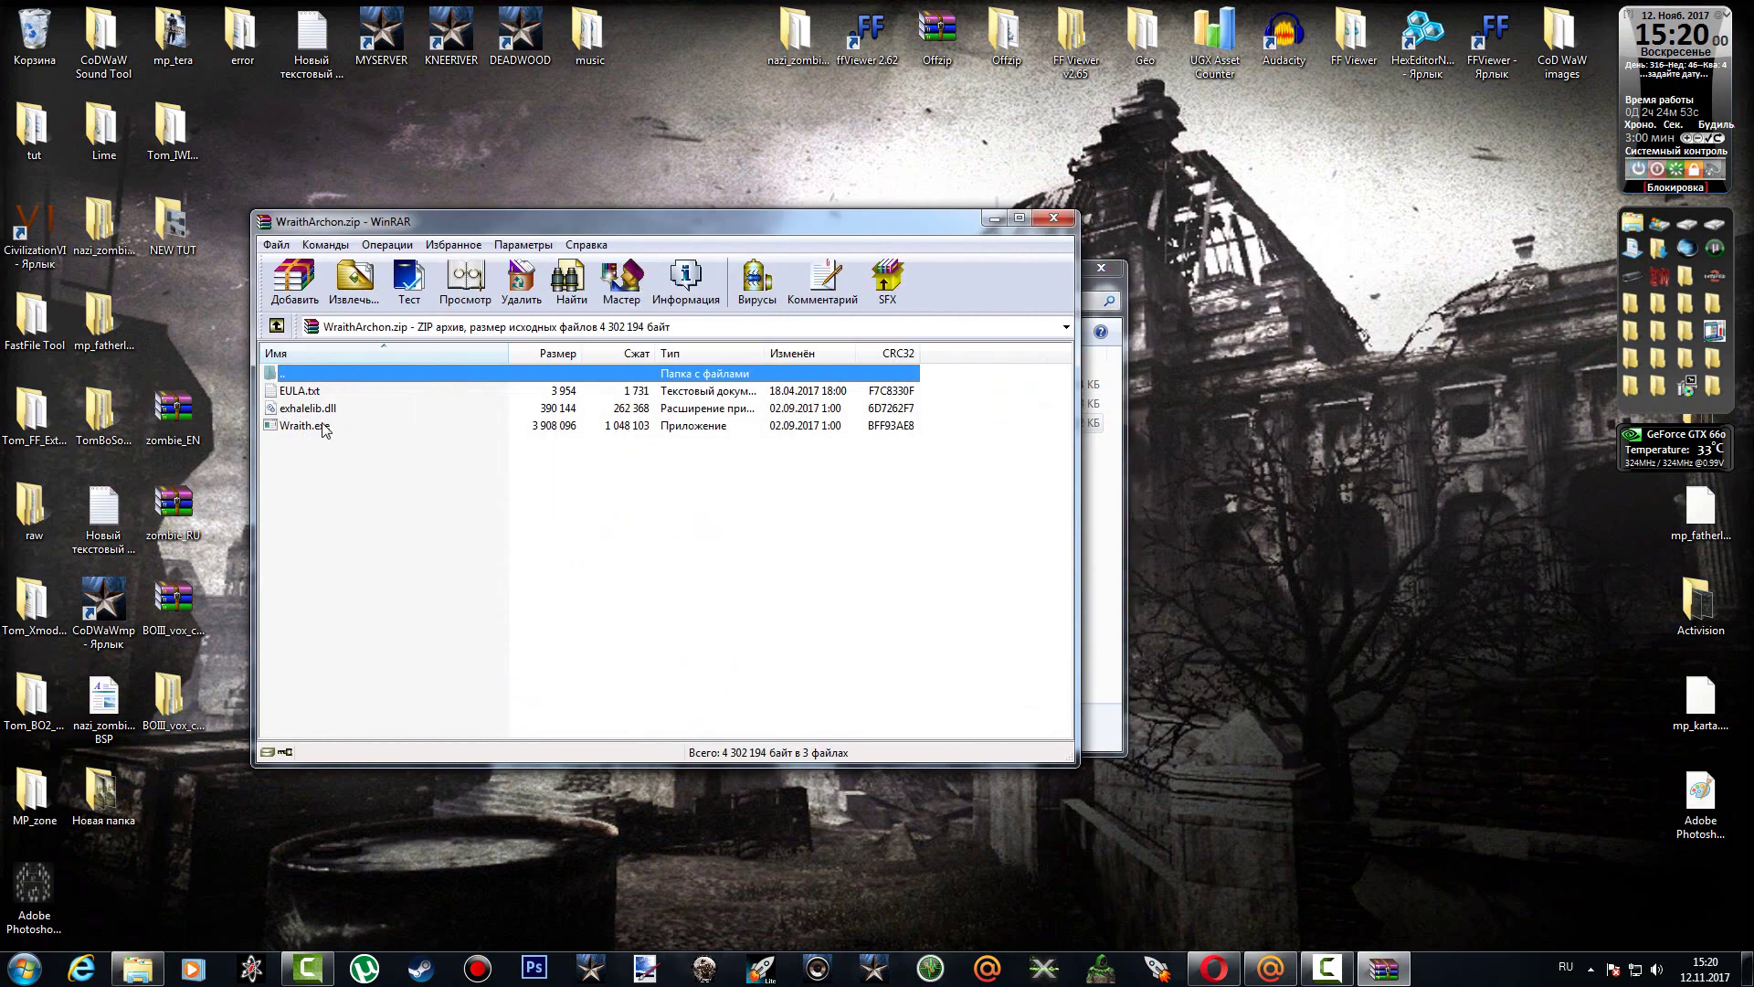
left_click(1060, 218)
left_click(355, 290)
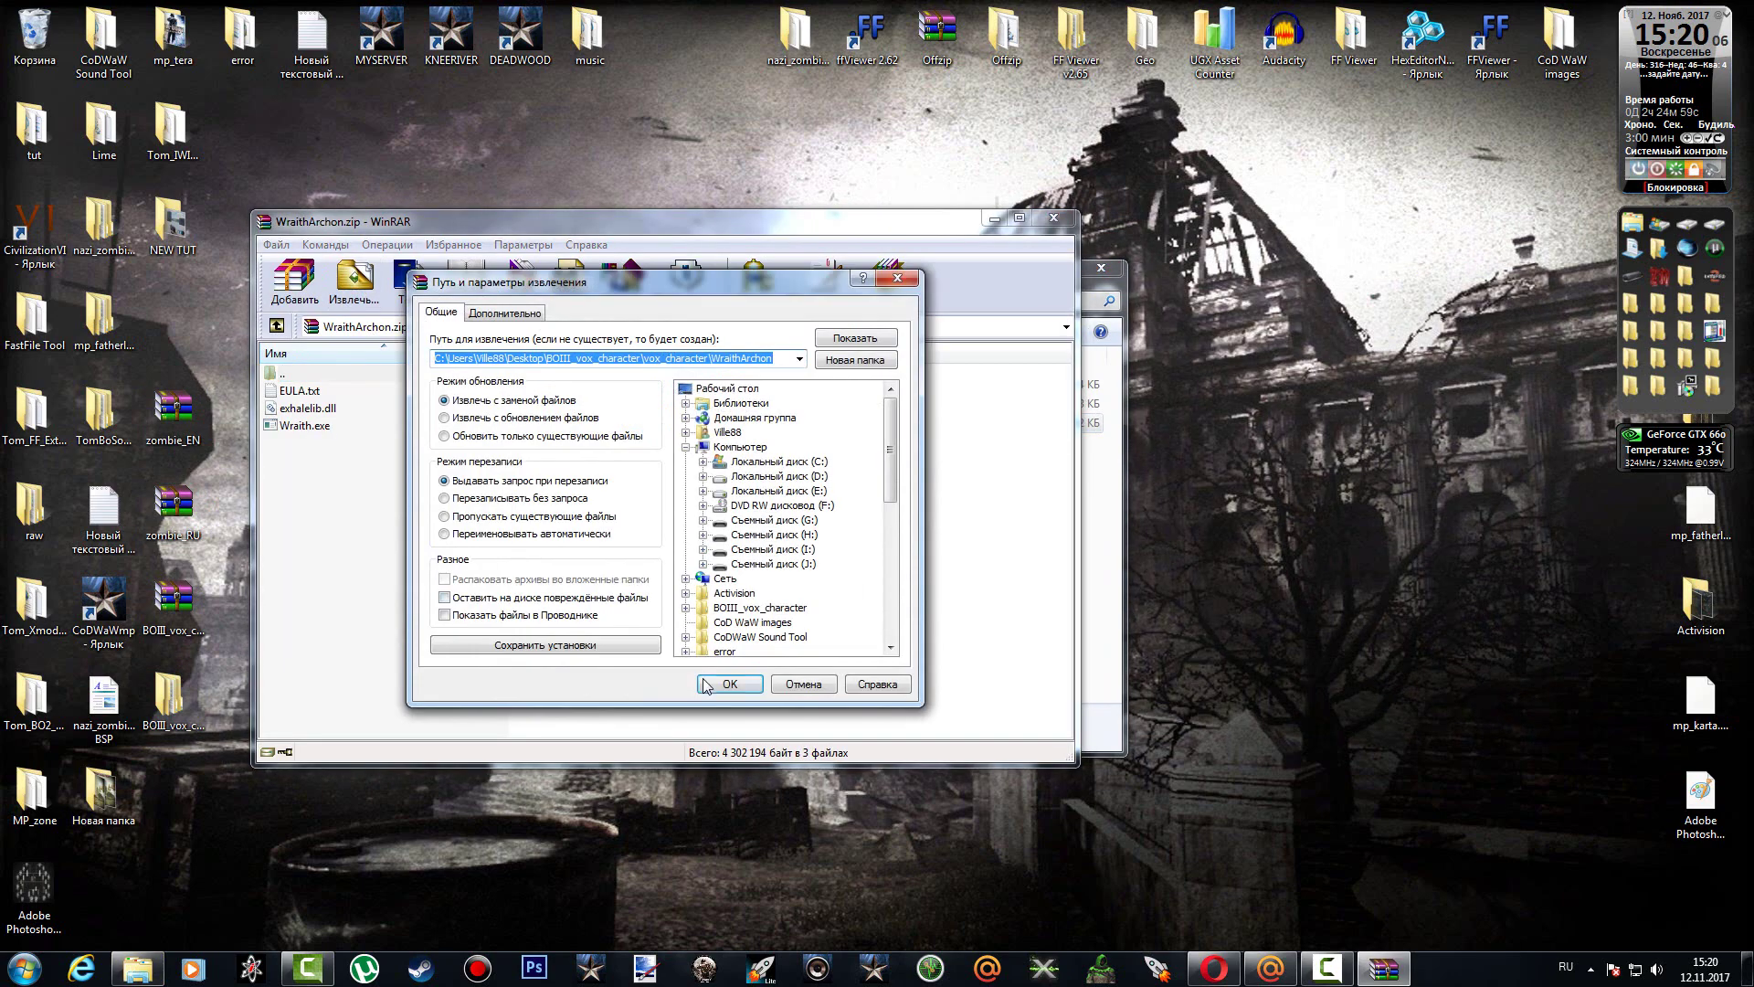
left_click(708, 690)
left_click(1054, 219)
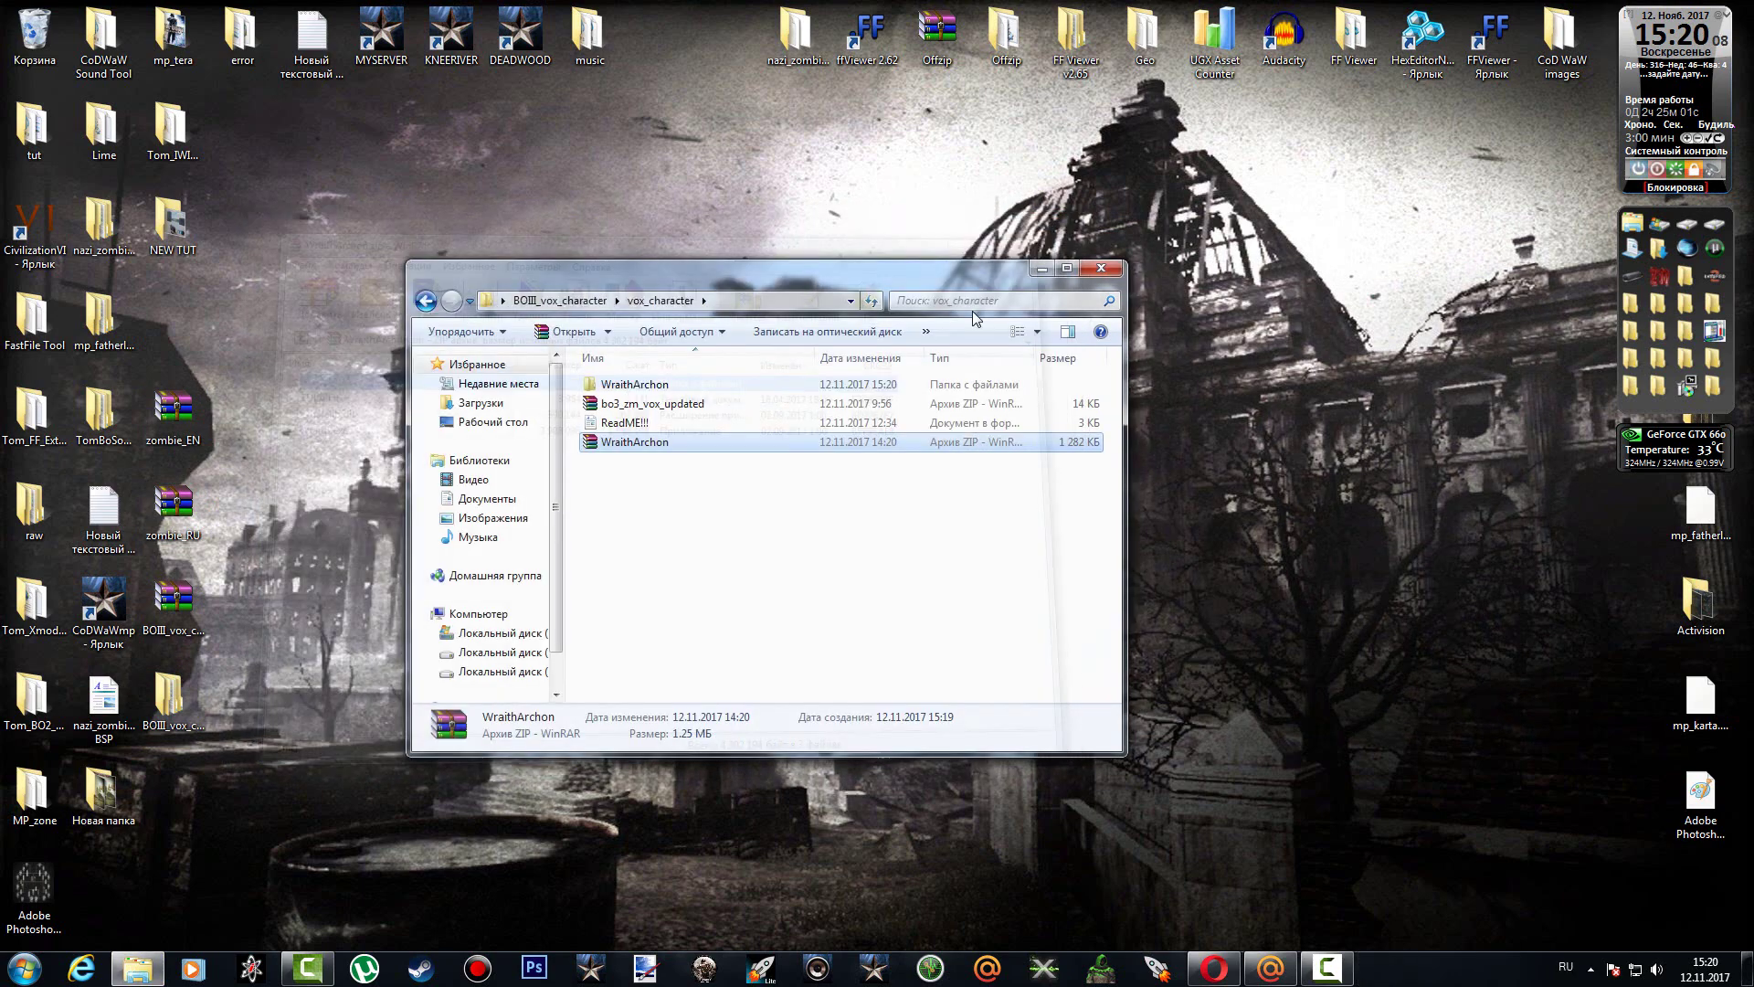
Launch Wraith from the extracted WraithArchon folder and sign in with the Modme account email and password.
double_click(653, 386)
left_click(604, 426)
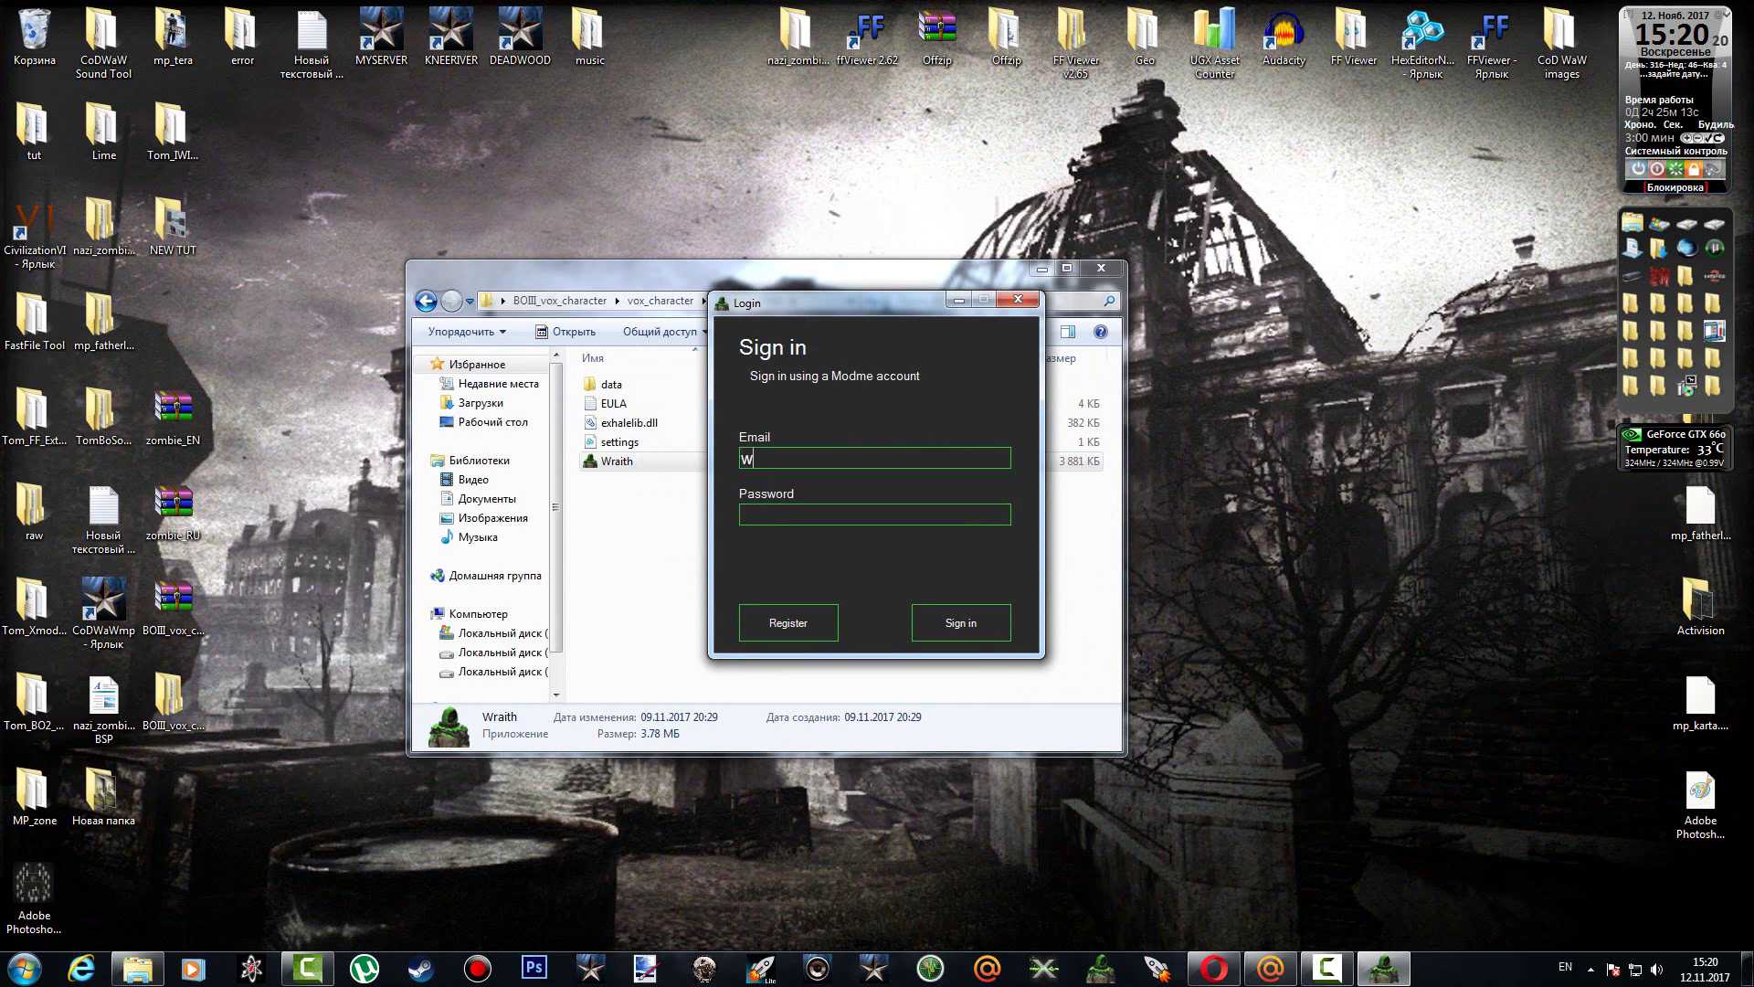
type("@inbox.ru")
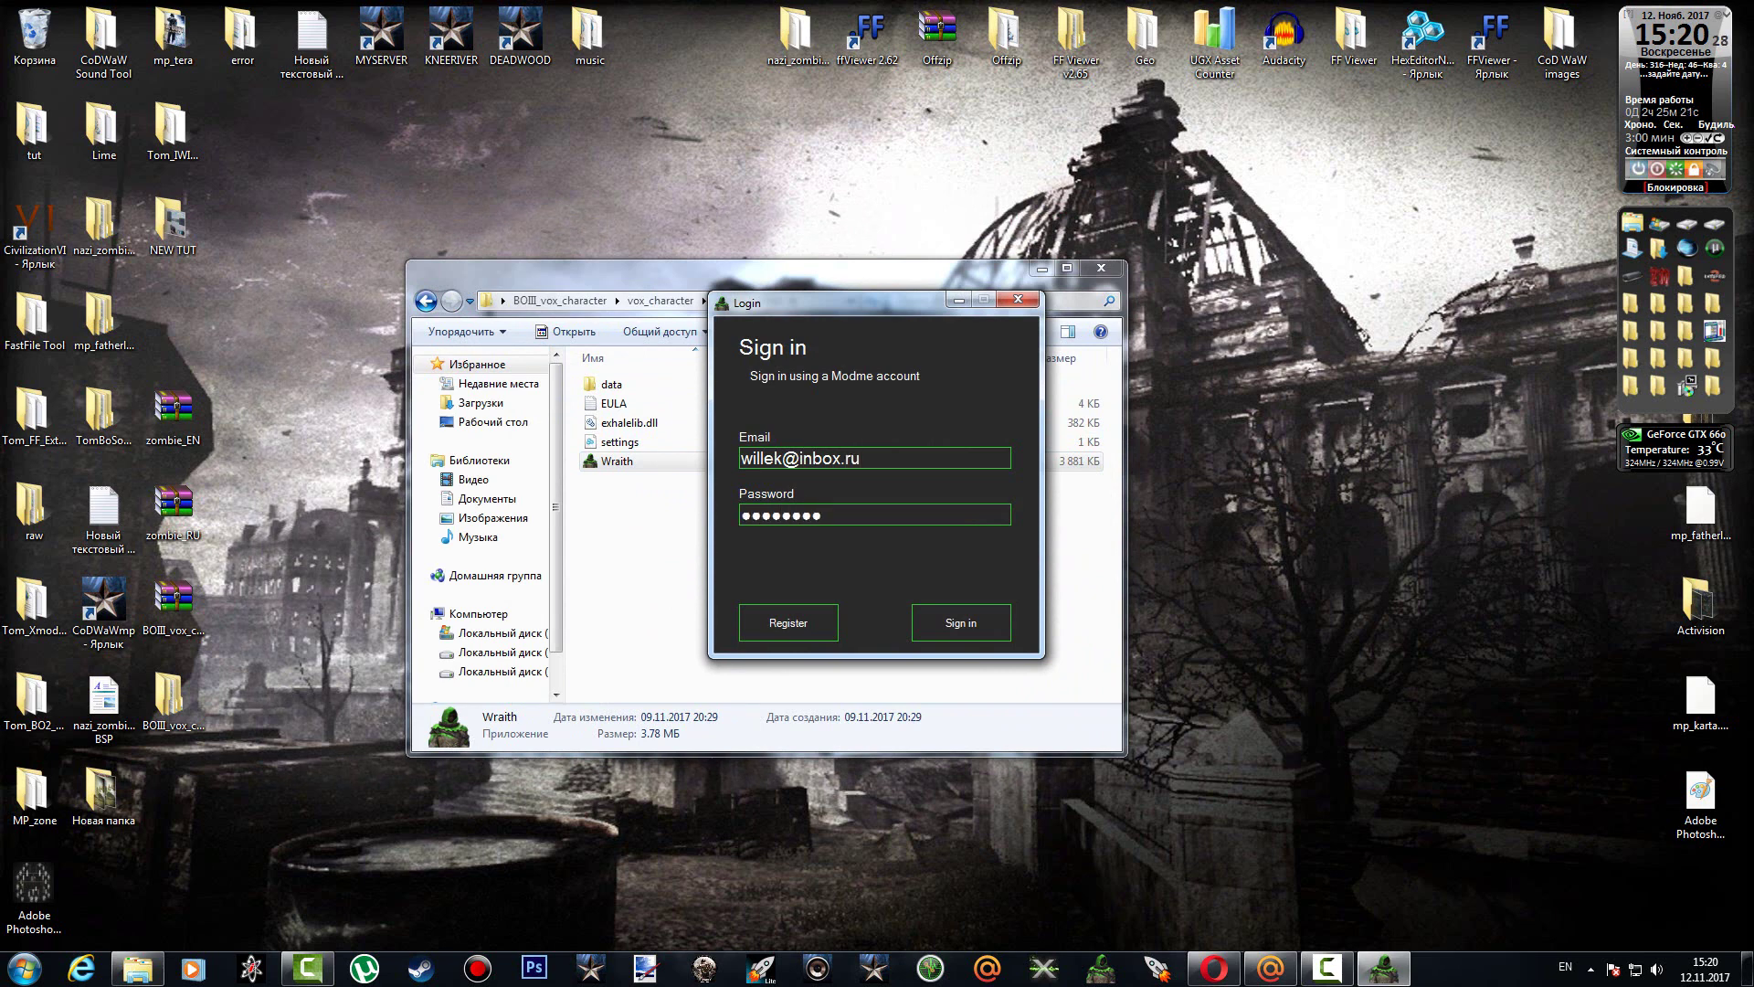
left_click(963, 631)
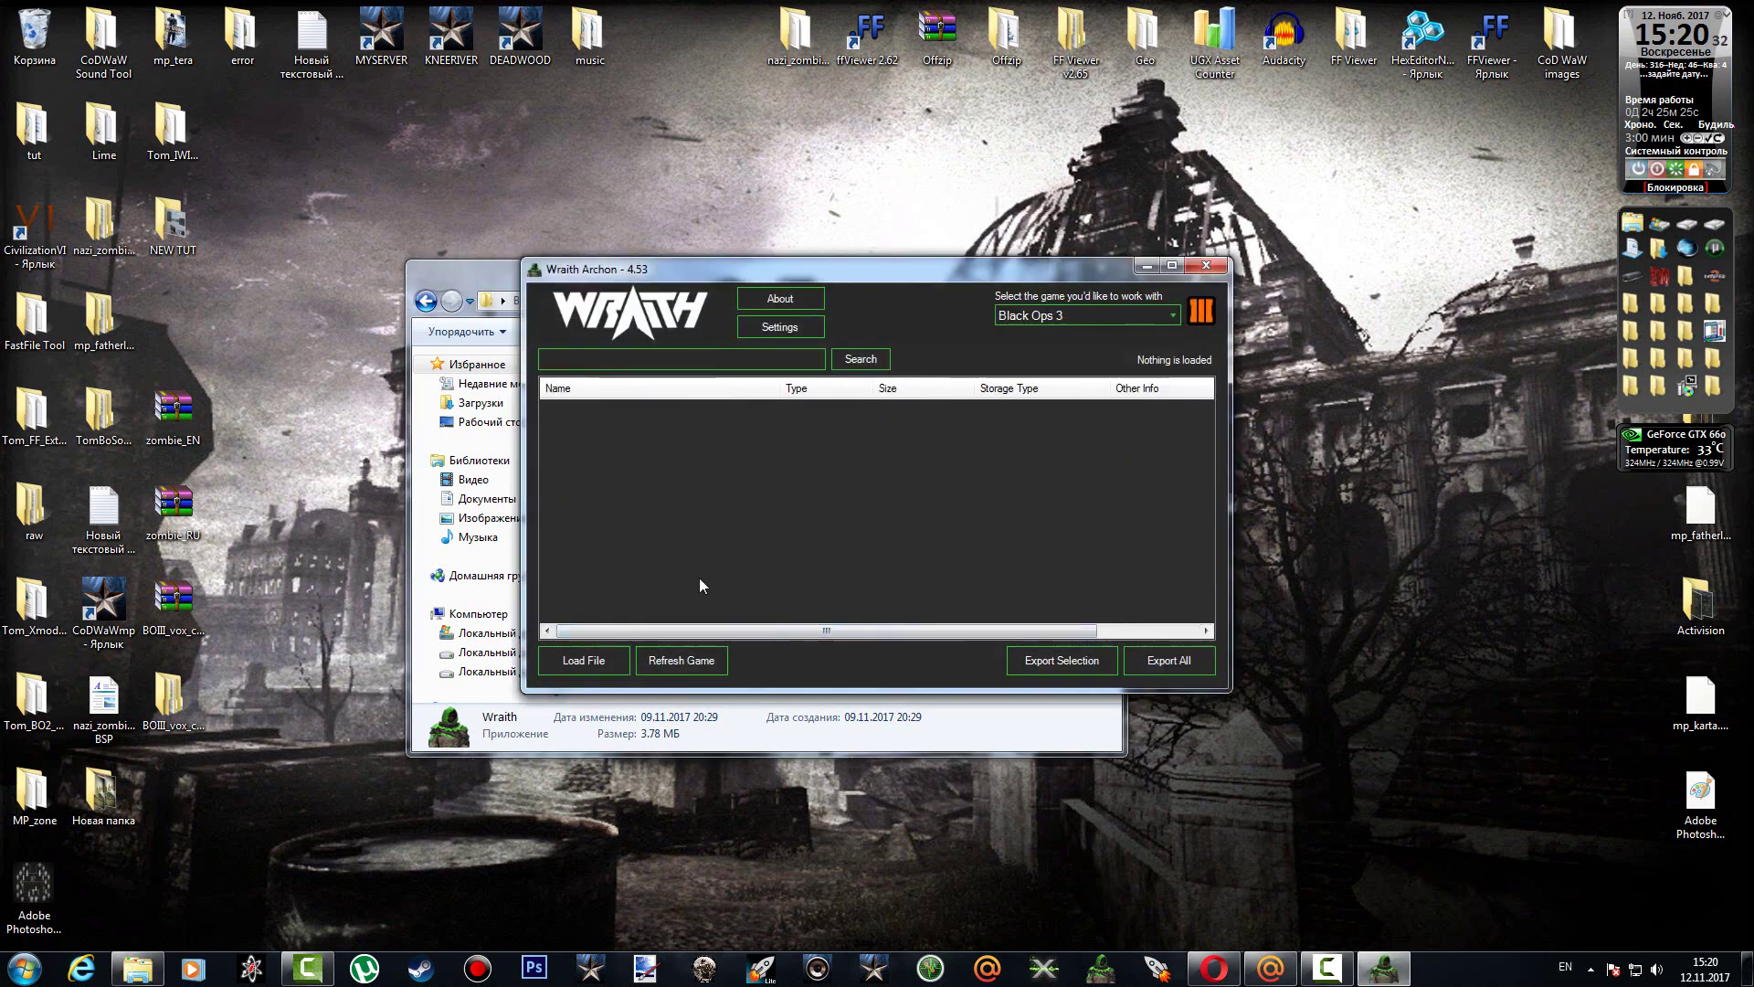
Choose Black Ops 3 as the game and enable preserving the file paths of sound files in the sound export settings.
left_click(1098, 316)
left_click(1060, 362)
left_click(766, 327)
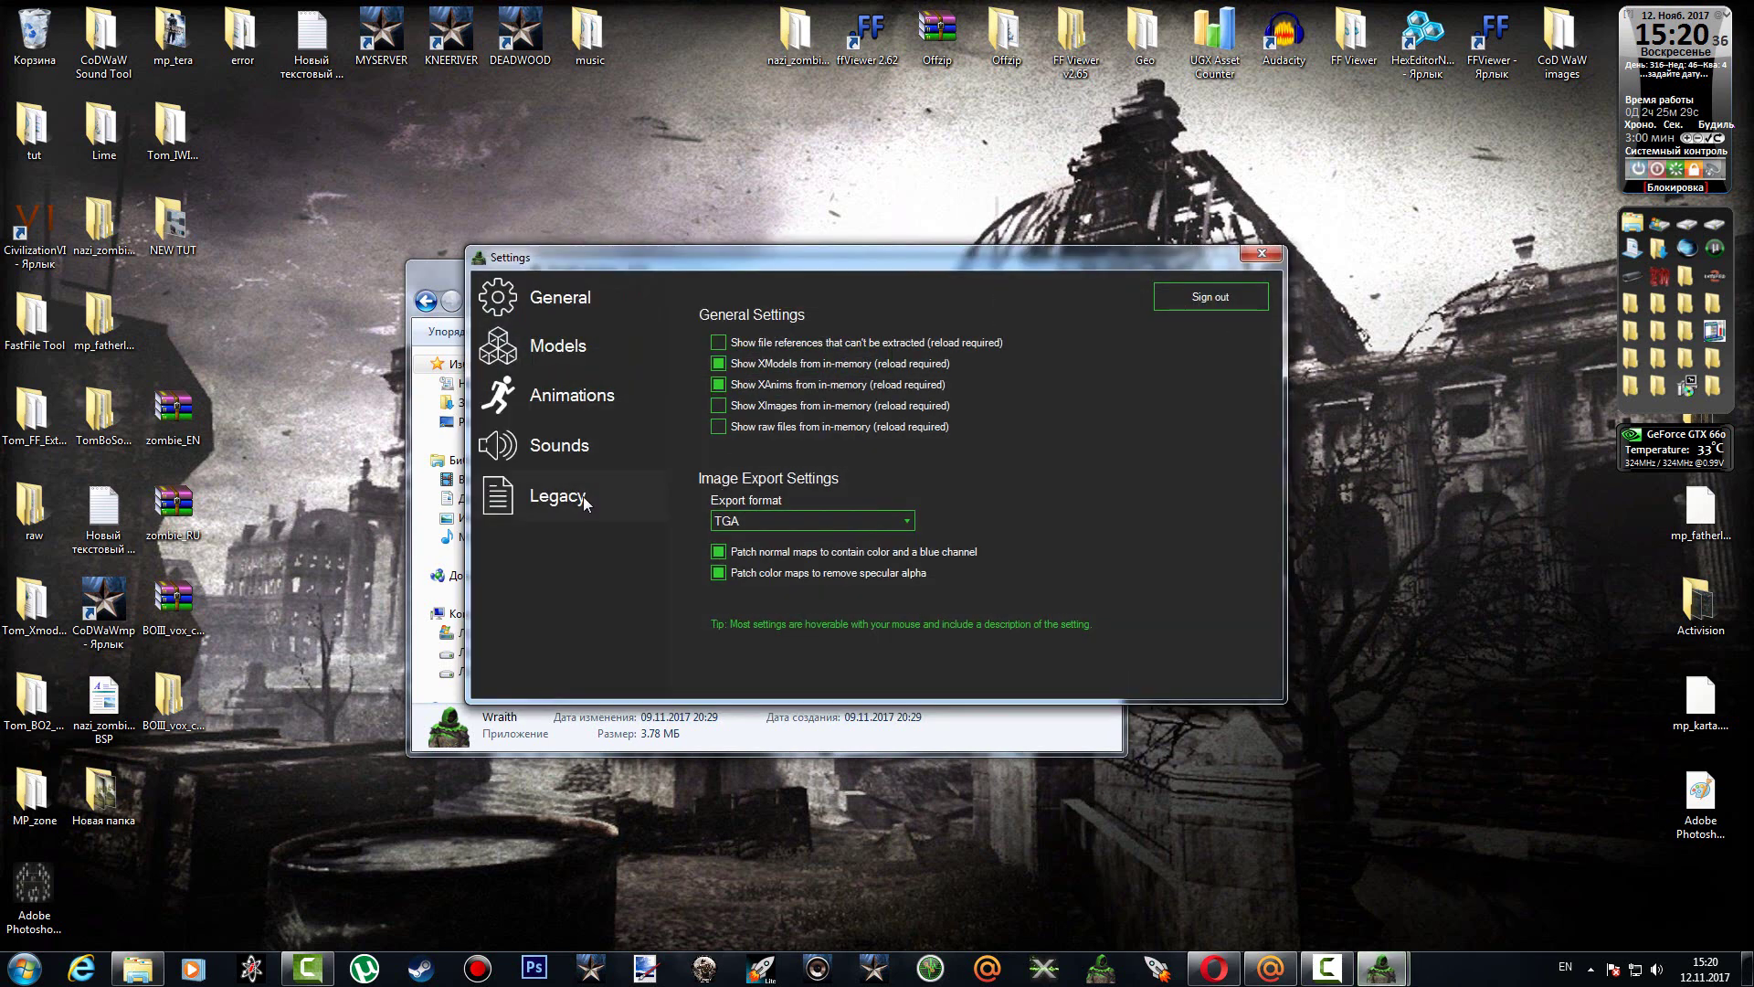
left_click(559, 455)
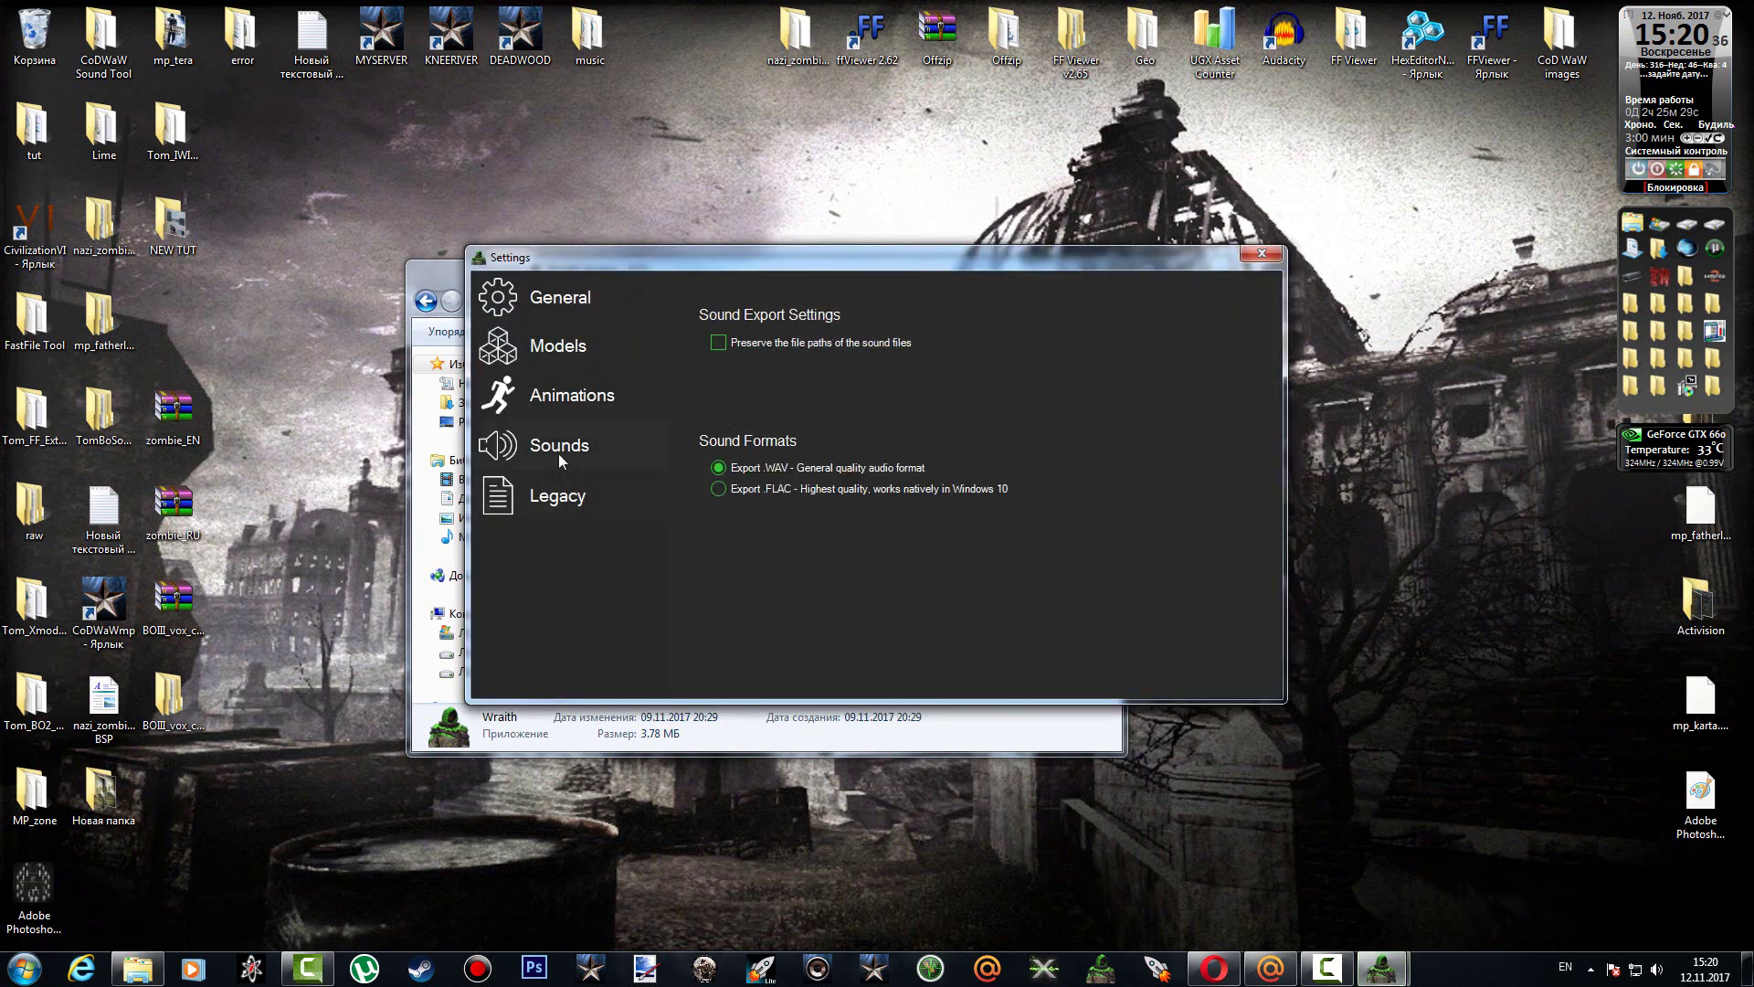
left_click(720, 344)
left_click(1263, 253)
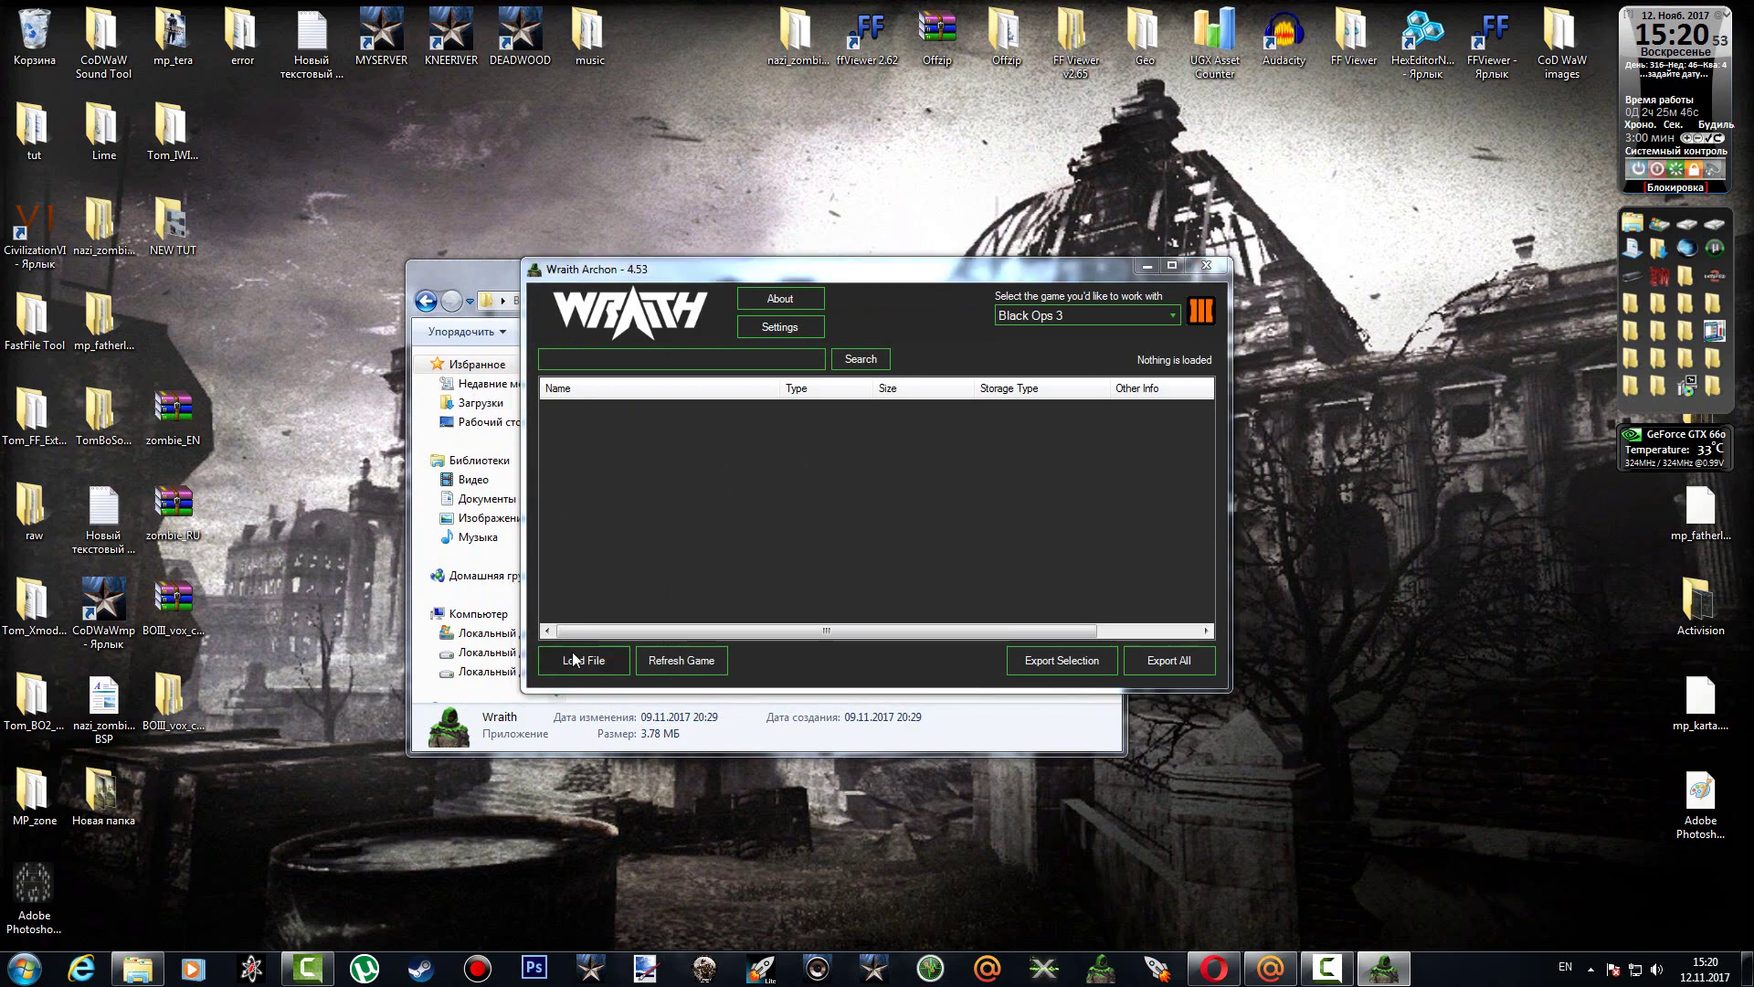
Load the Russian sound file zm_castle.ru from the Black Ops III game's zone\snd\ru folder.
left_click(574, 660)
left_click(865, 327)
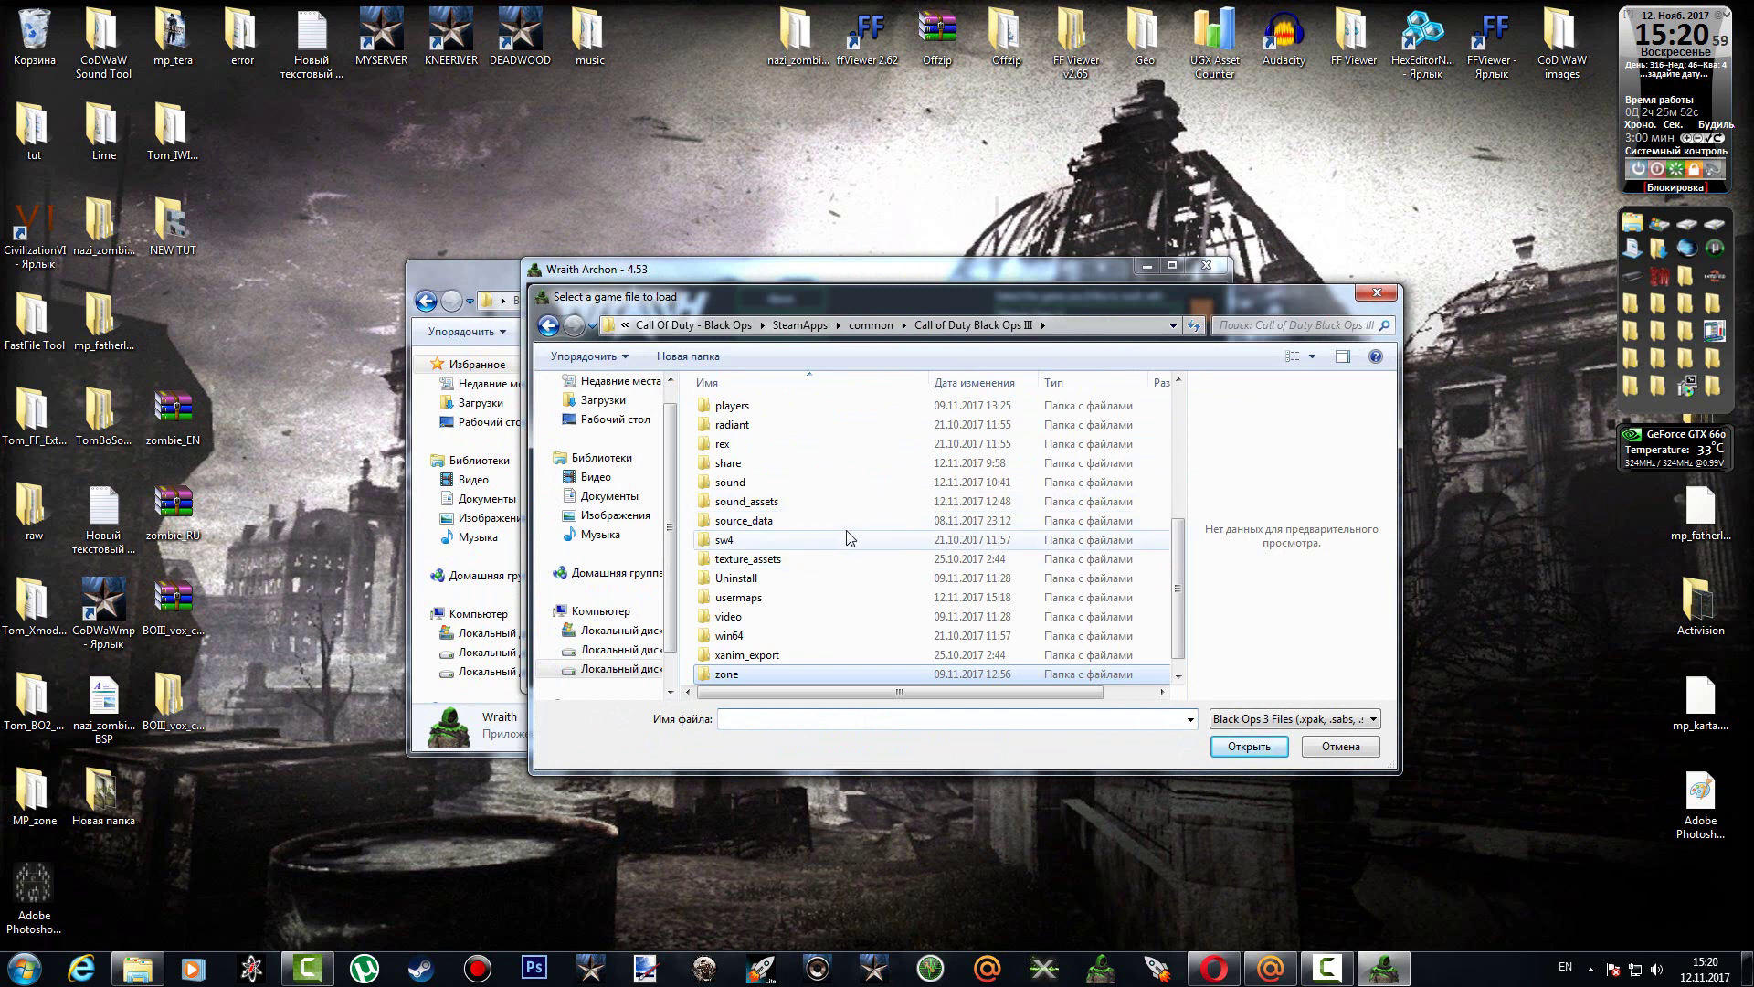
double_click(737, 674)
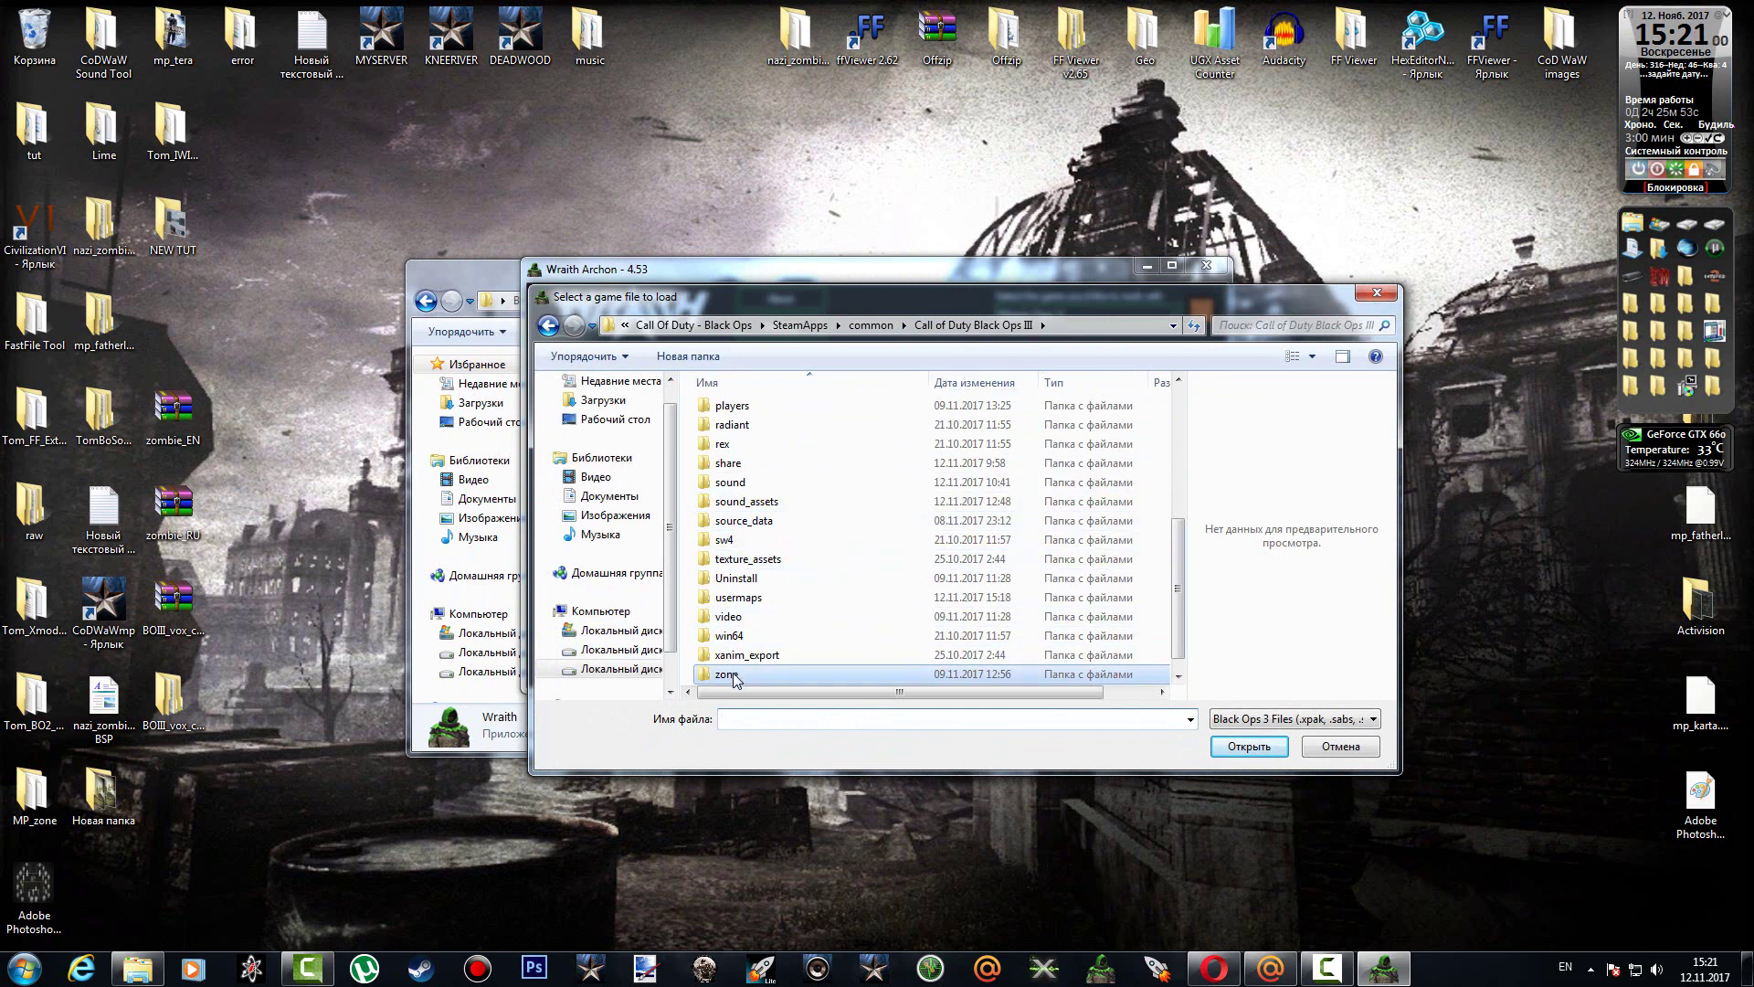
double_click(751, 408)
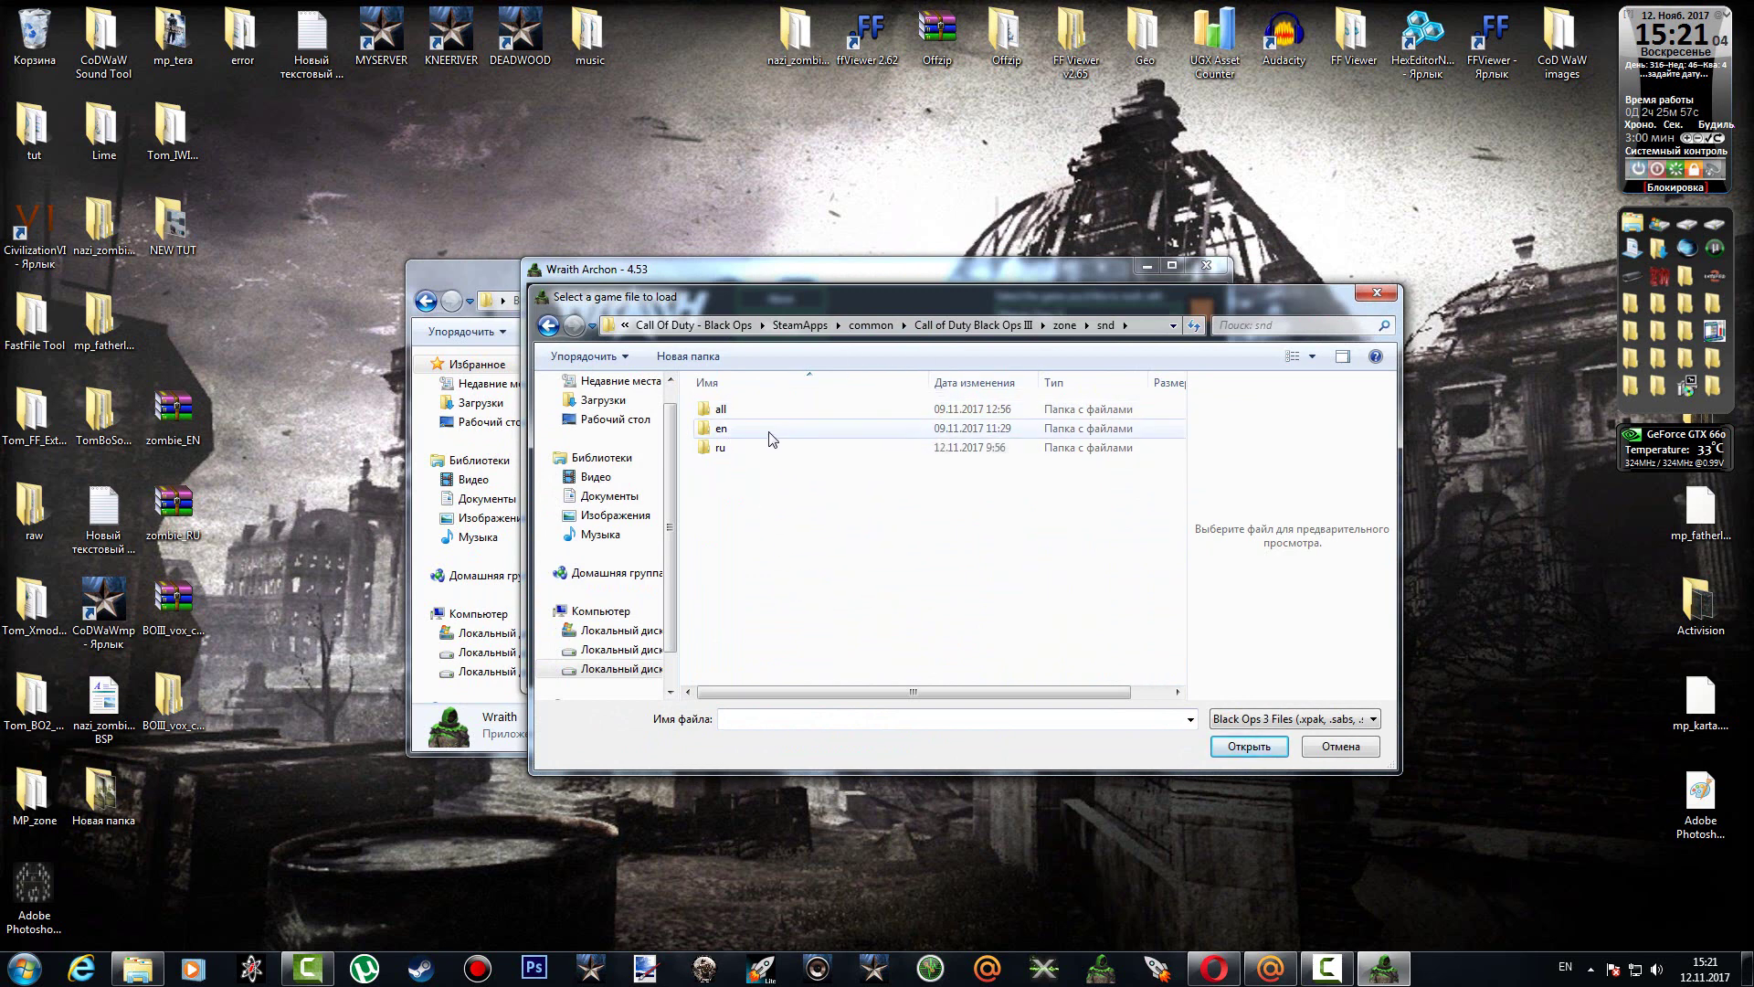
left_click(722, 429)
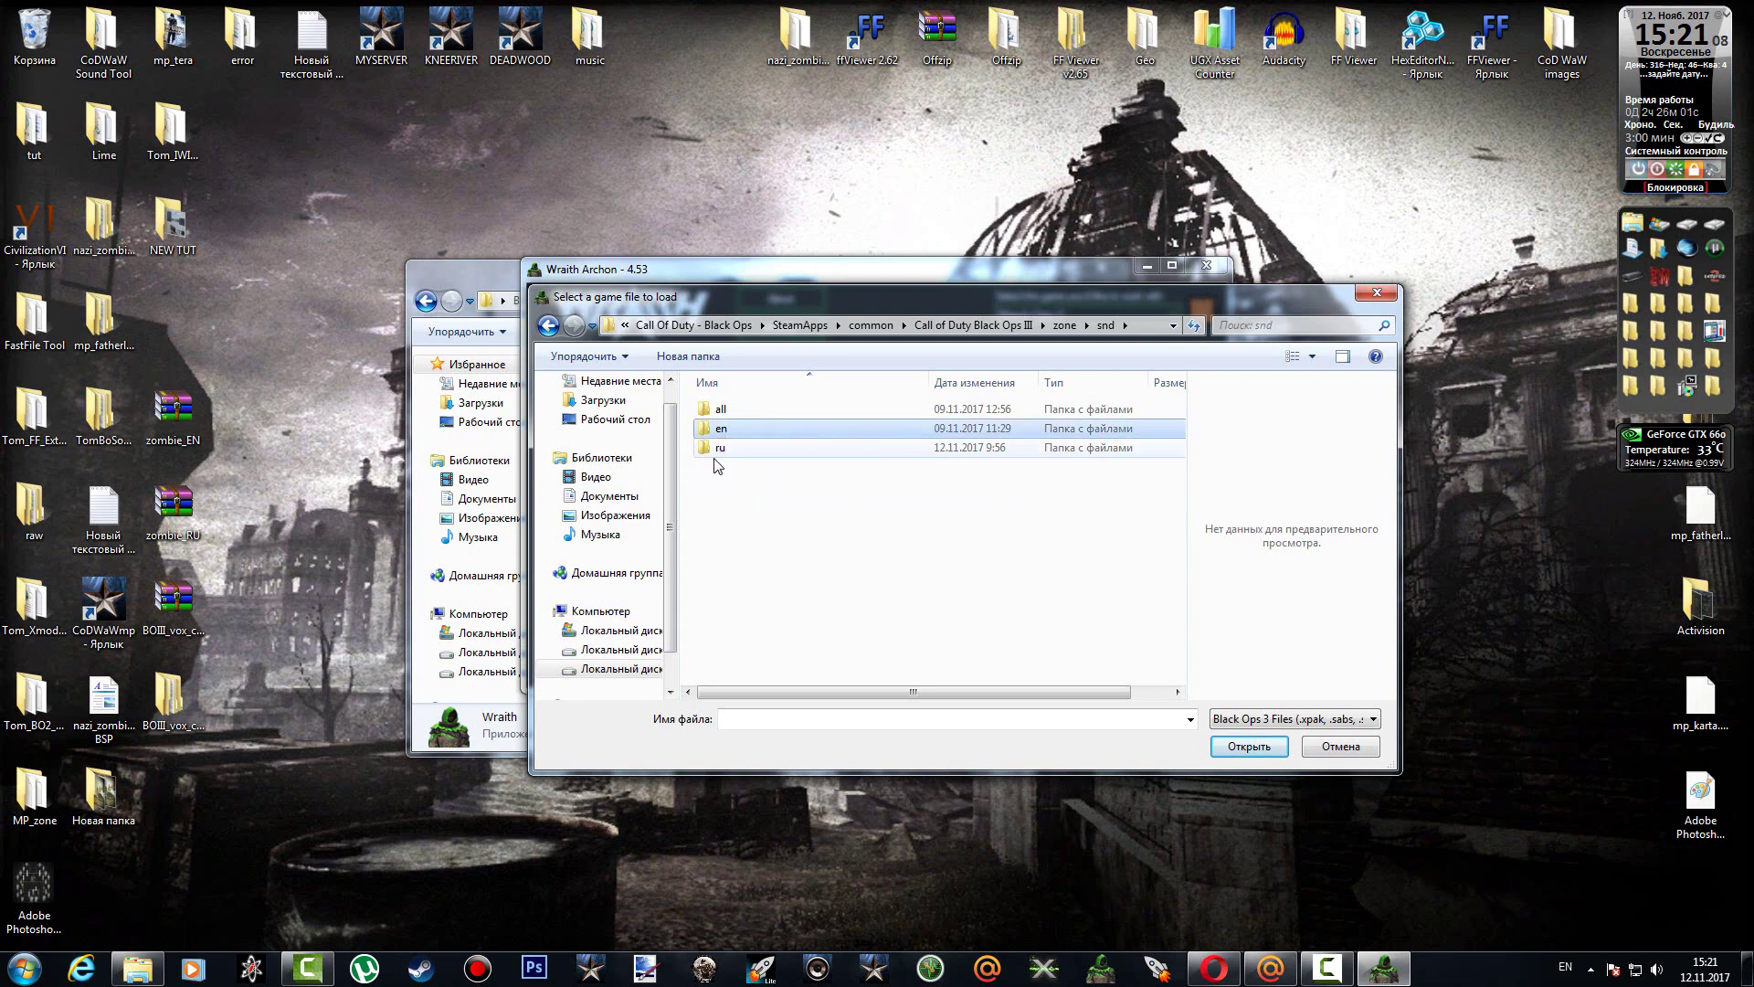
double_click(723, 447)
scroll(722, 448, "down", 10)
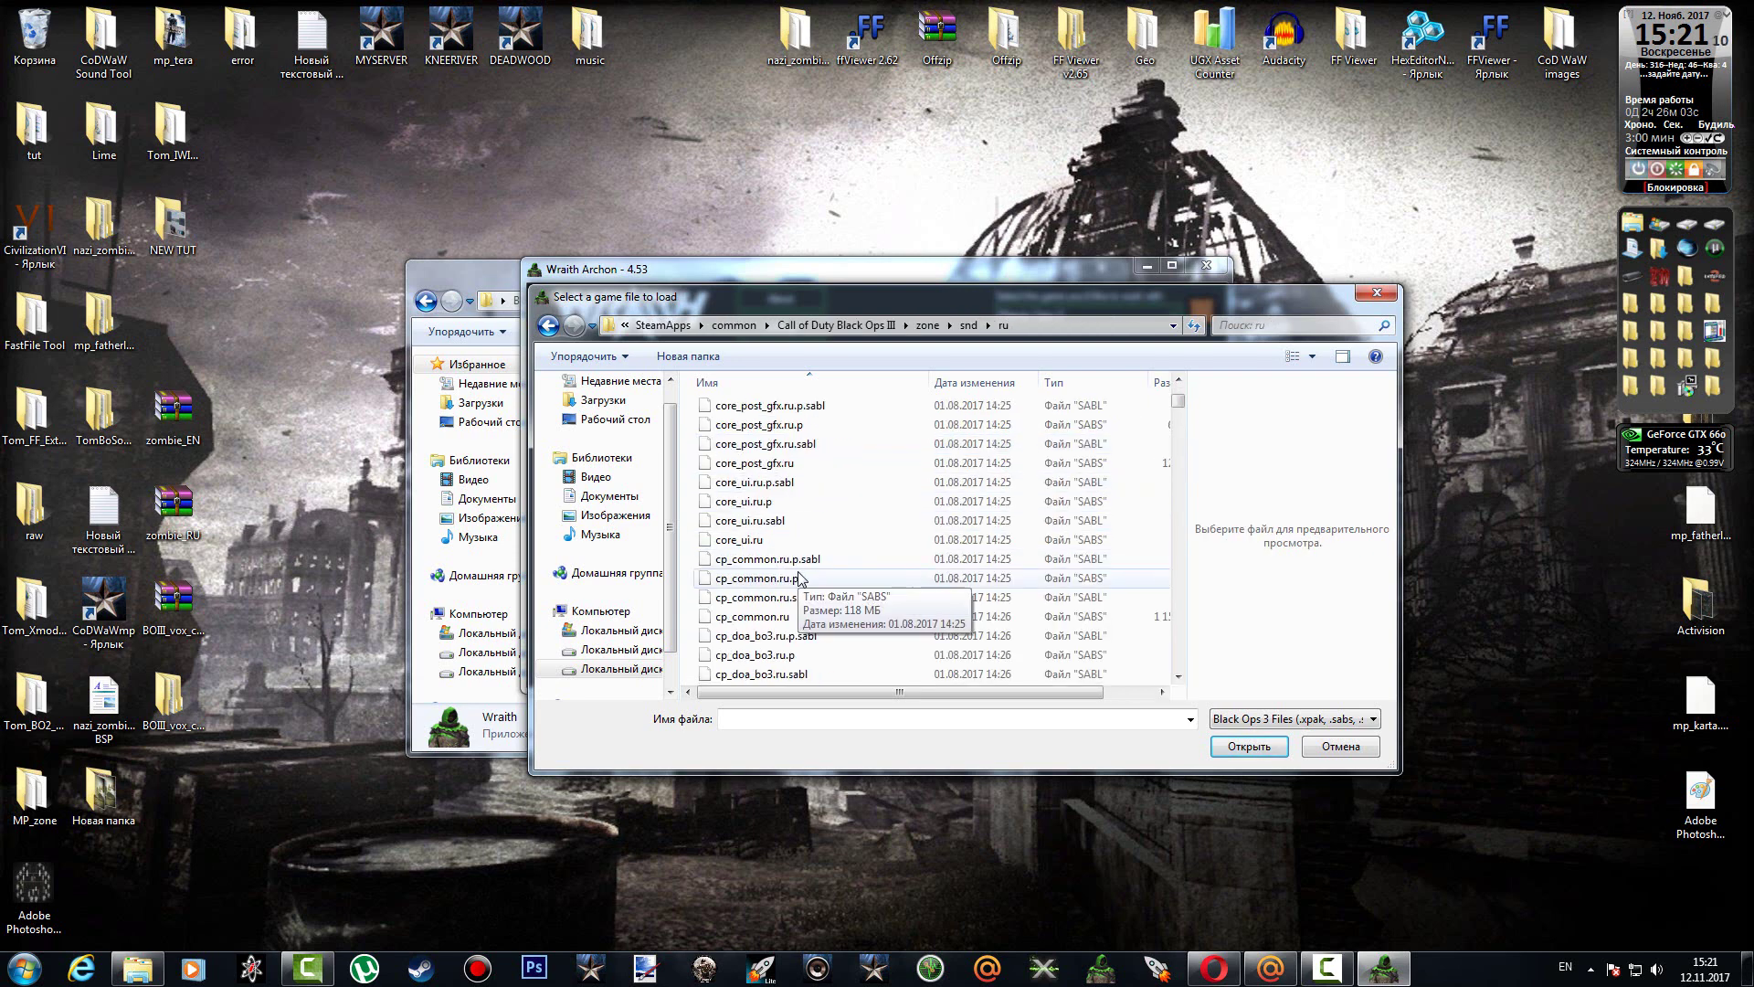
left_click_drag(1178, 429, 1133, 606)
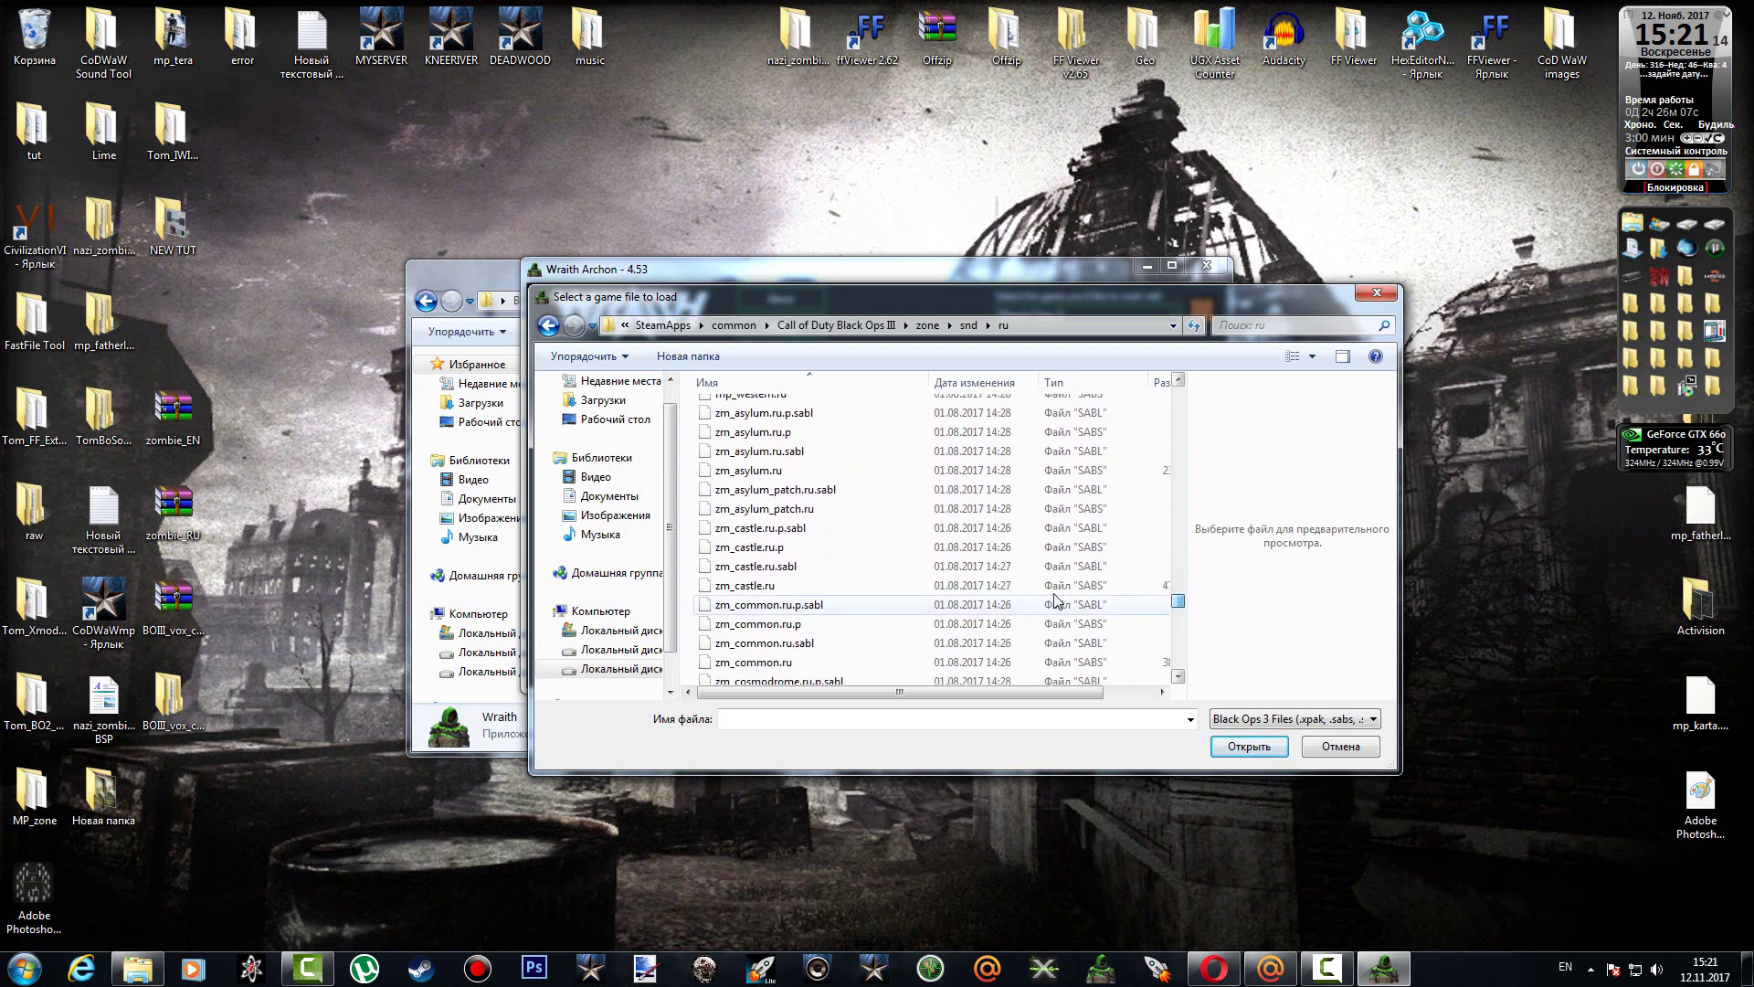
left_click(746, 587)
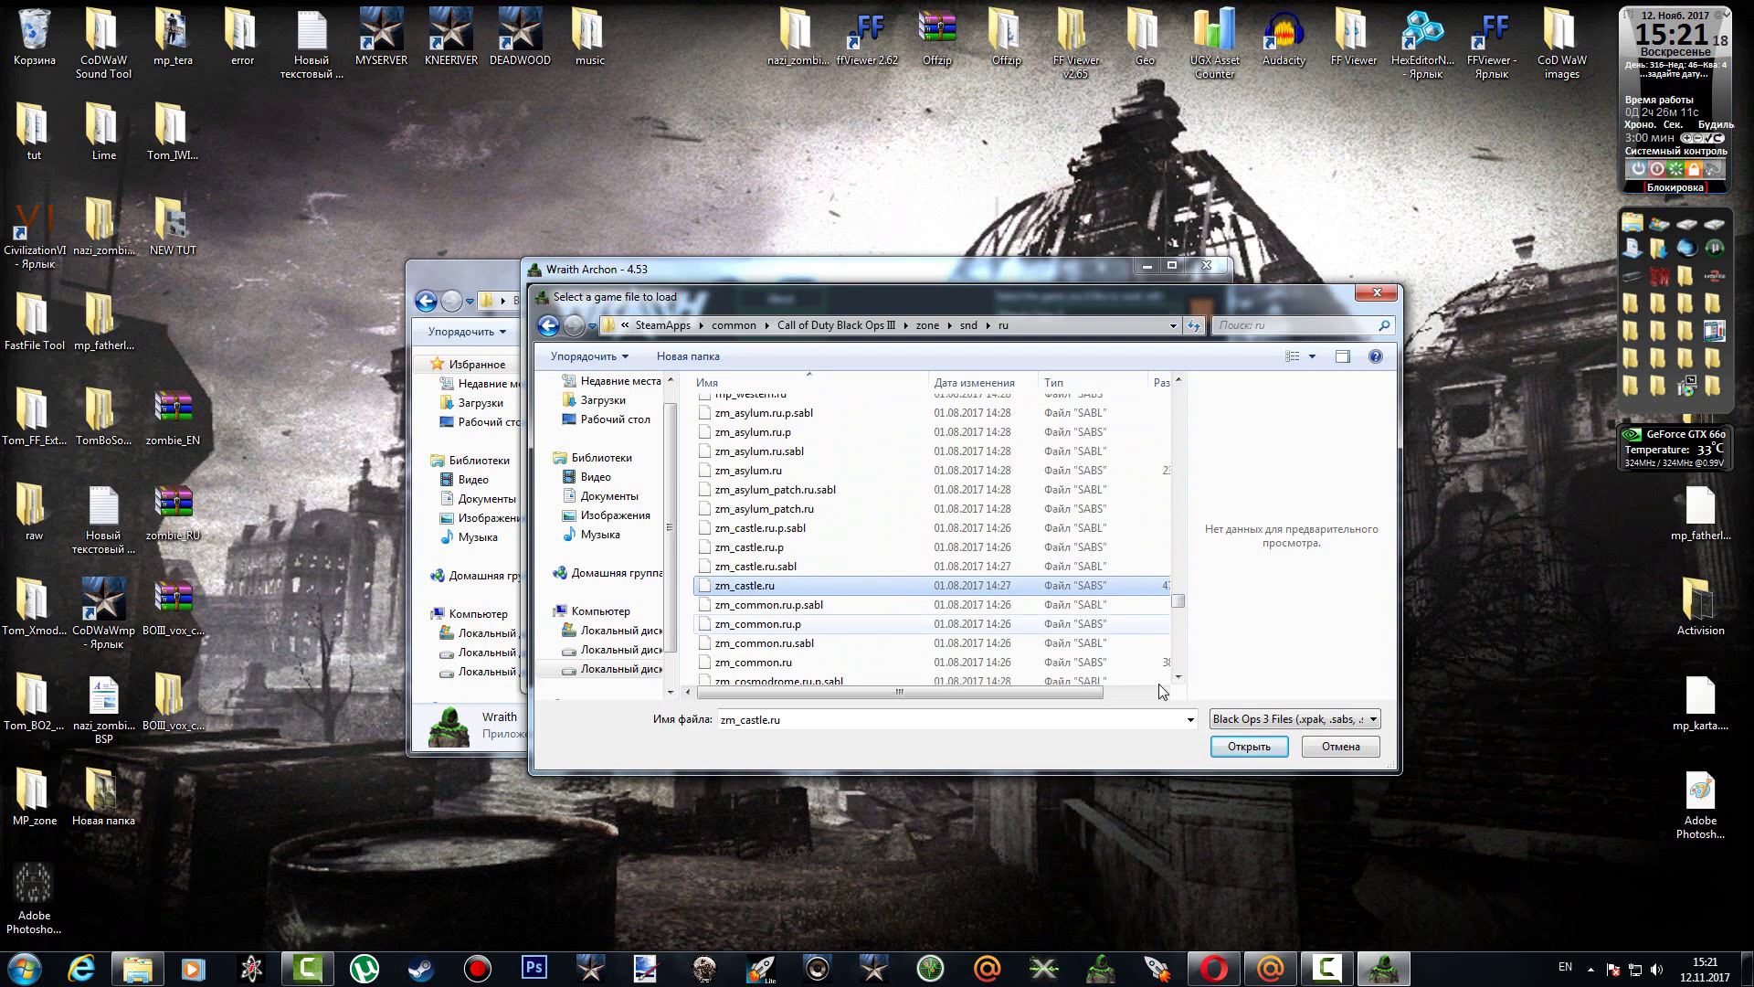
left_click(1231, 747)
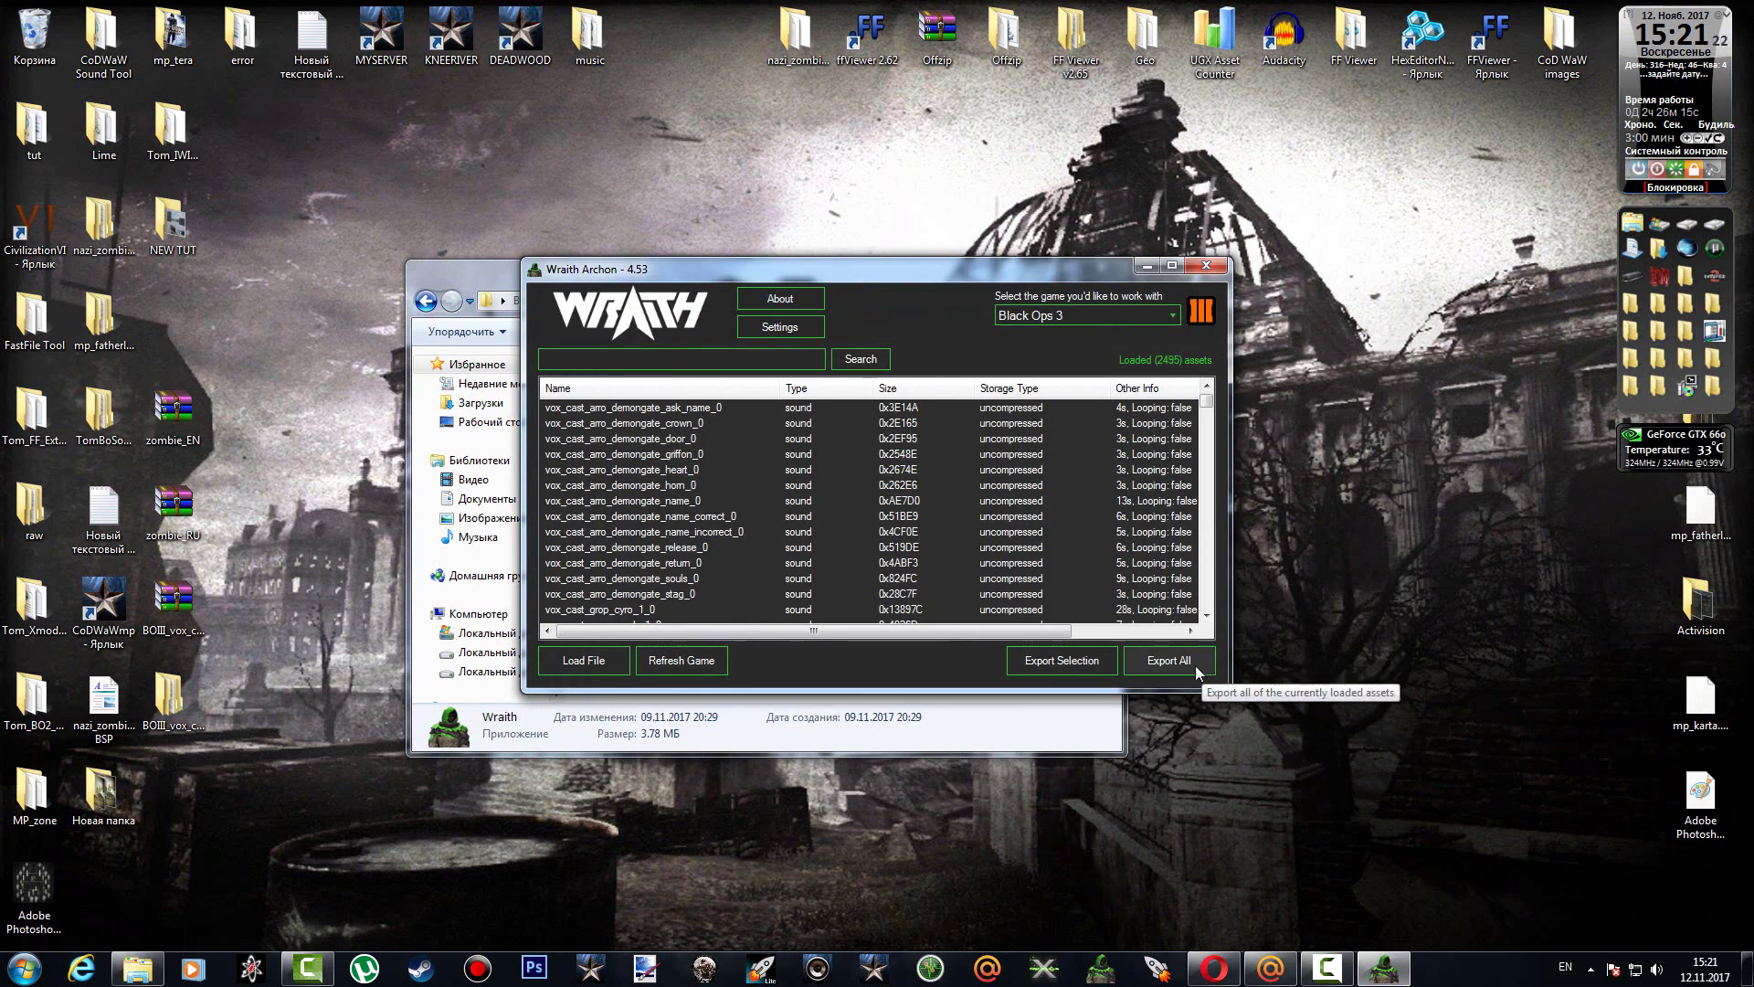
Export only the sound vox_cast_arro_demongate_horn_0 and open the export folder.
left_click(677, 487)
left_click(1072, 662)
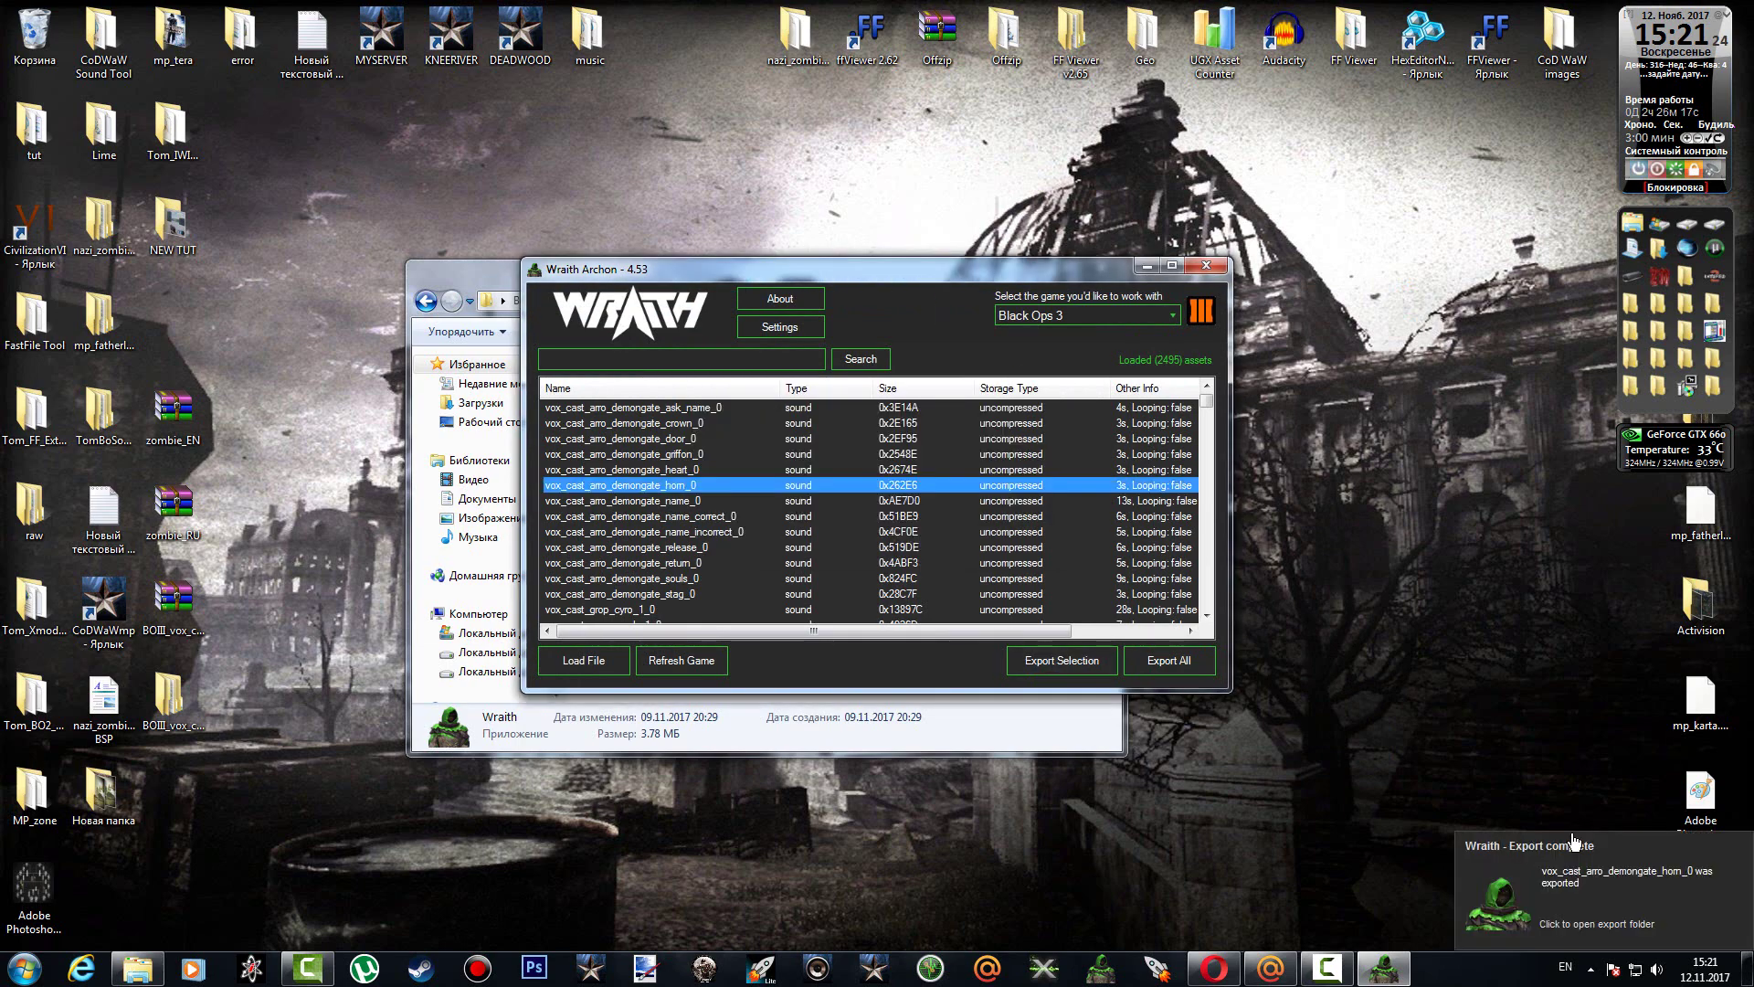
left_click(1570, 873)
Browse the exported zm_castle.ru folders down through ru, vox, scripted and castle to the exported sound file.
double_click(685, 408)
double_click(685, 408)
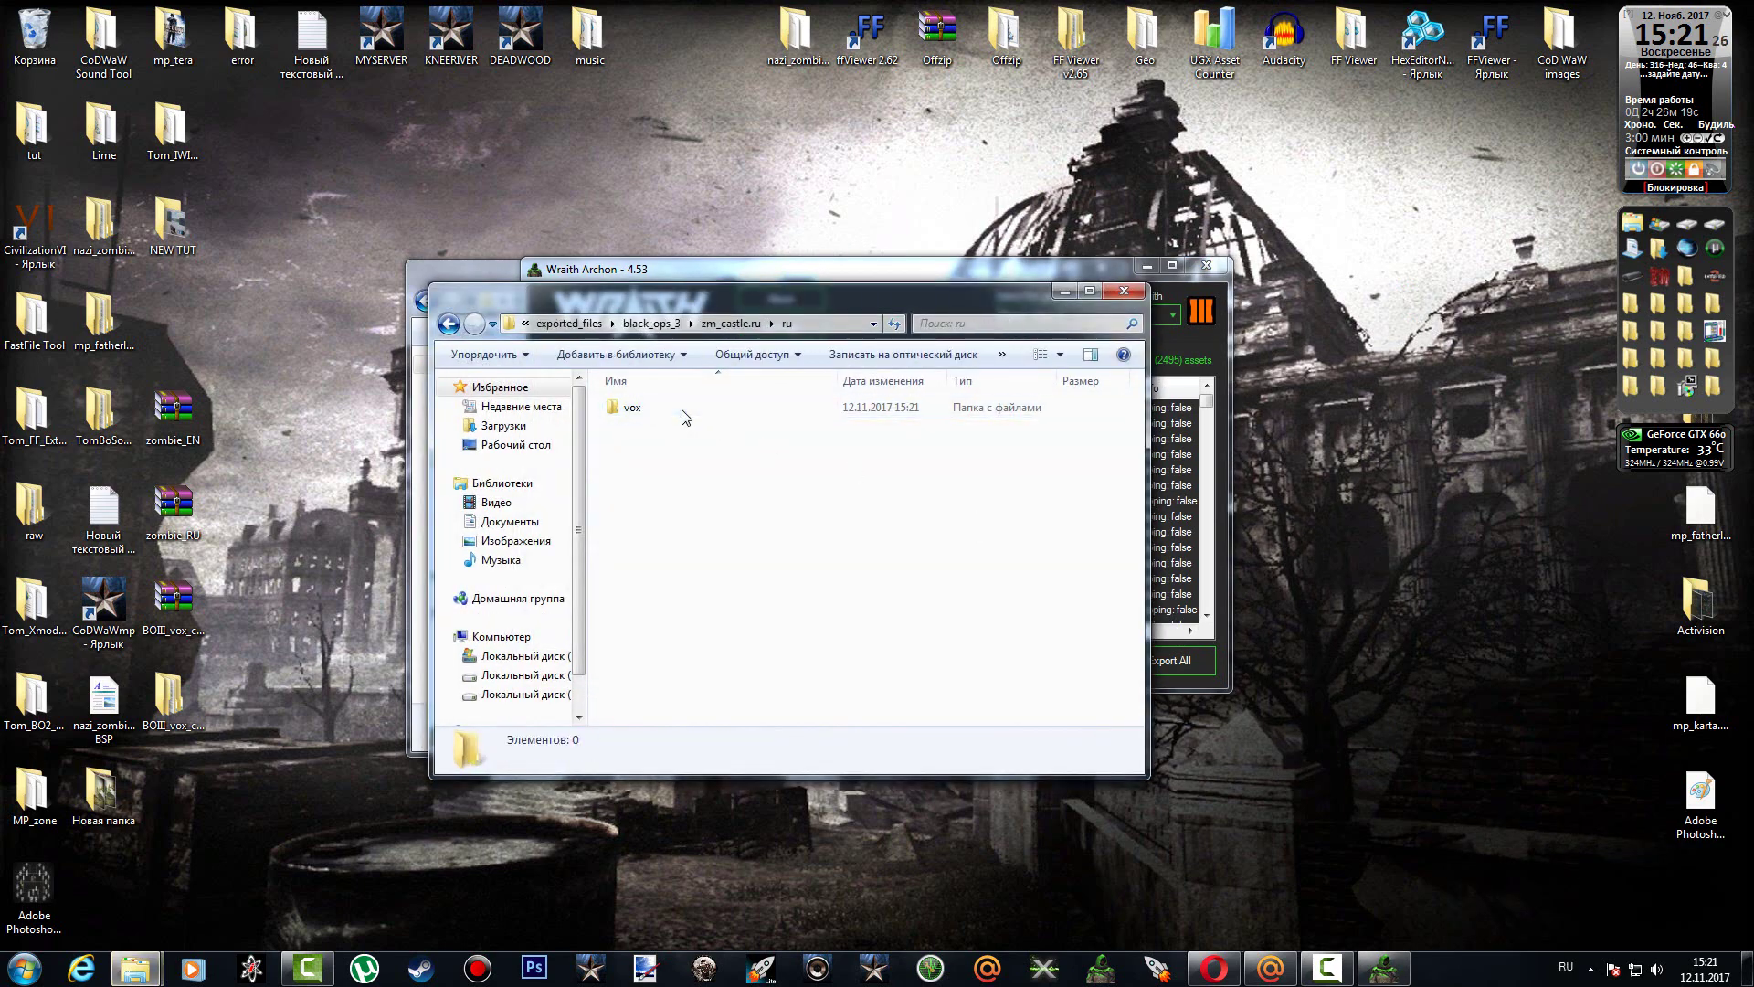
double_click(685, 411)
double_click(686, 411)
left_click(685, 413)
double_click(685, 411)
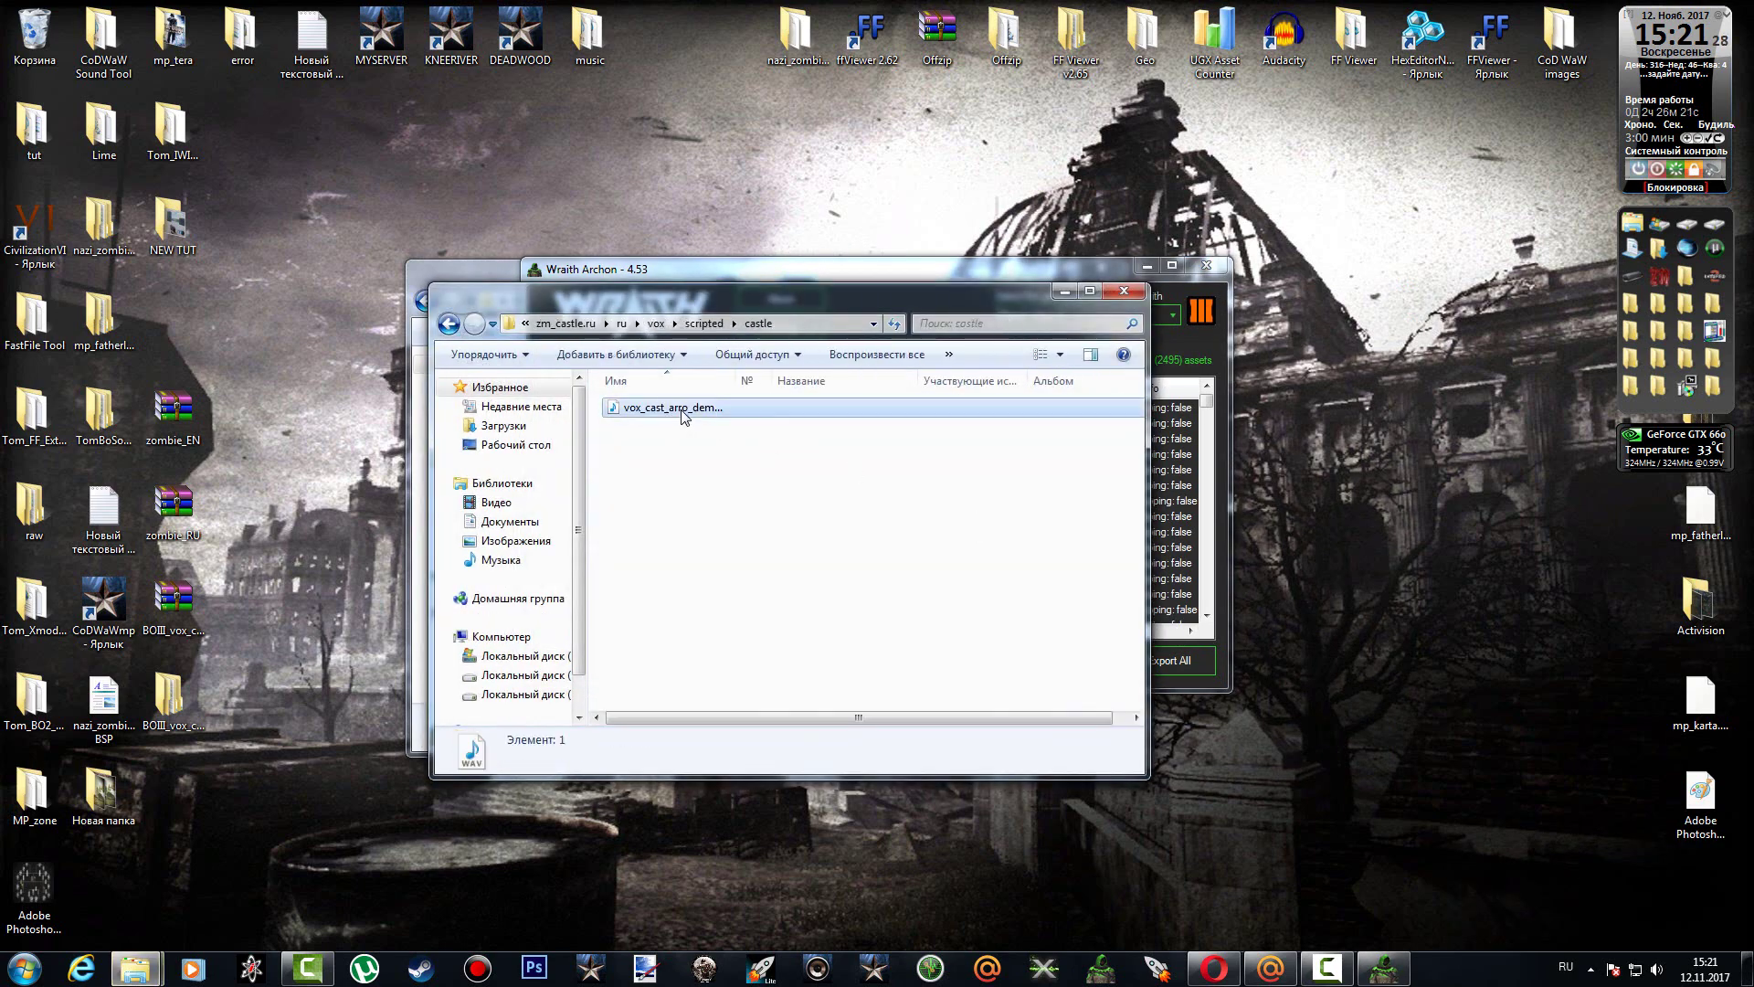
Play the exported sound vox_cast_arro_demongate_horn_0 and close the export folder after returning to its ru folder.
double_click(684, 411)
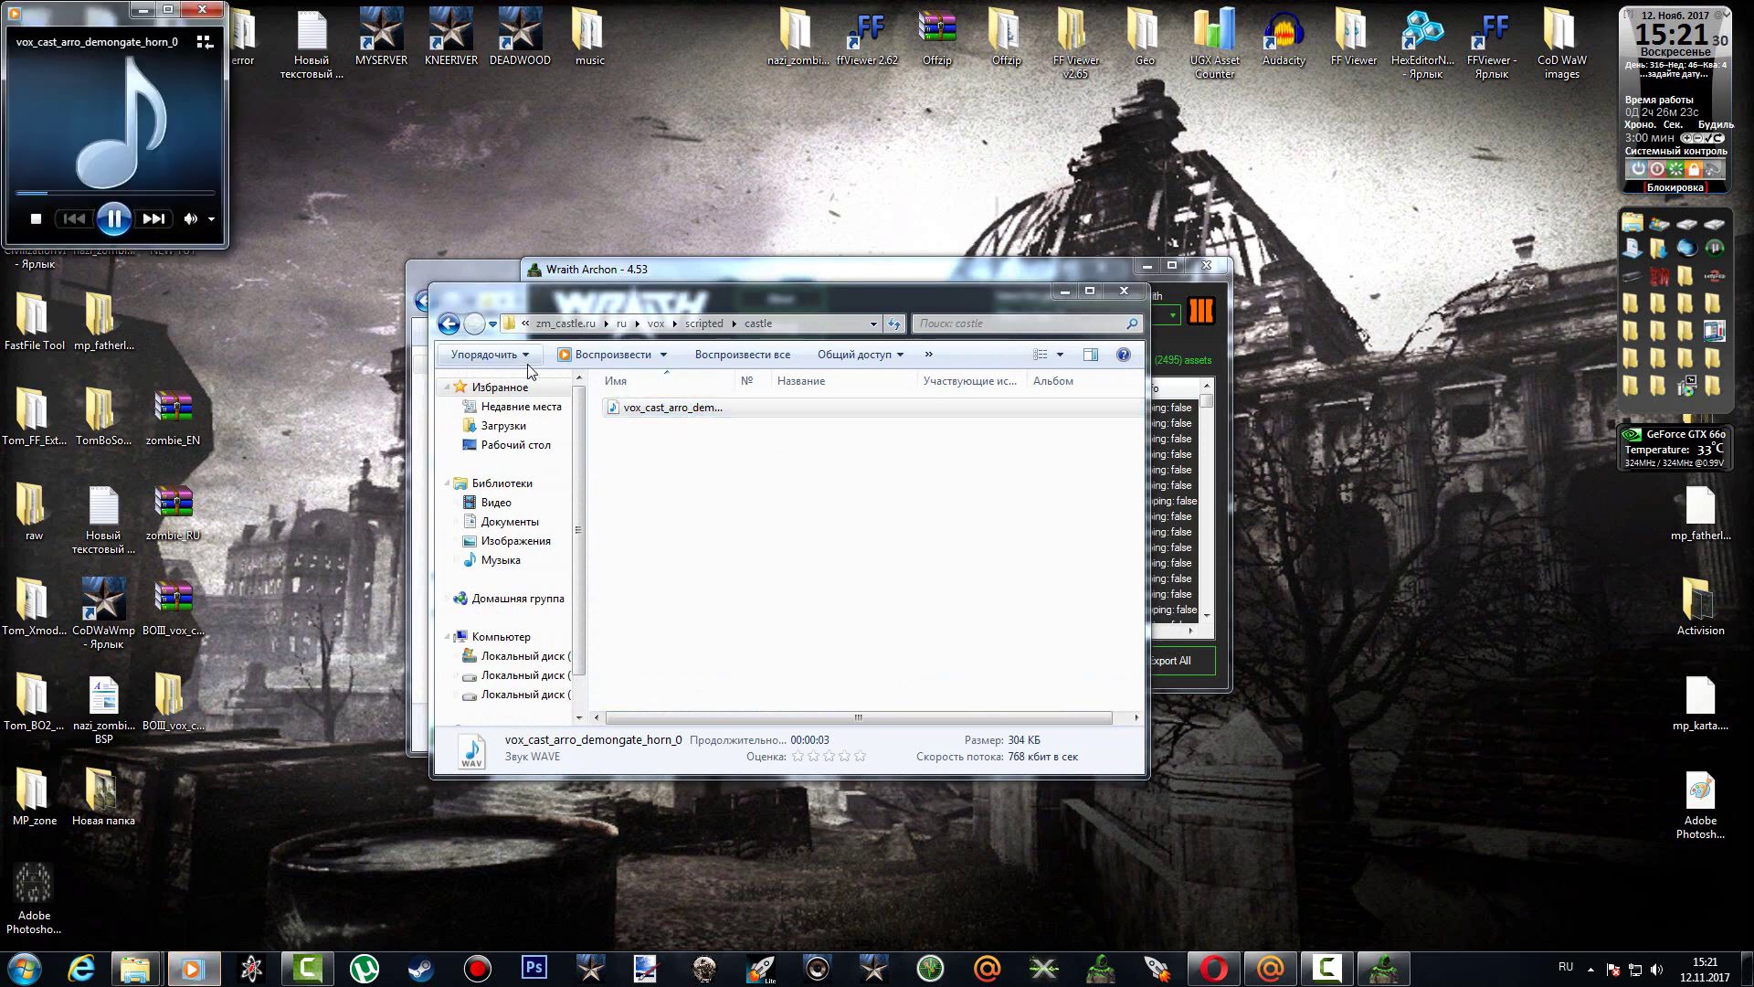
left_click(203, 11)
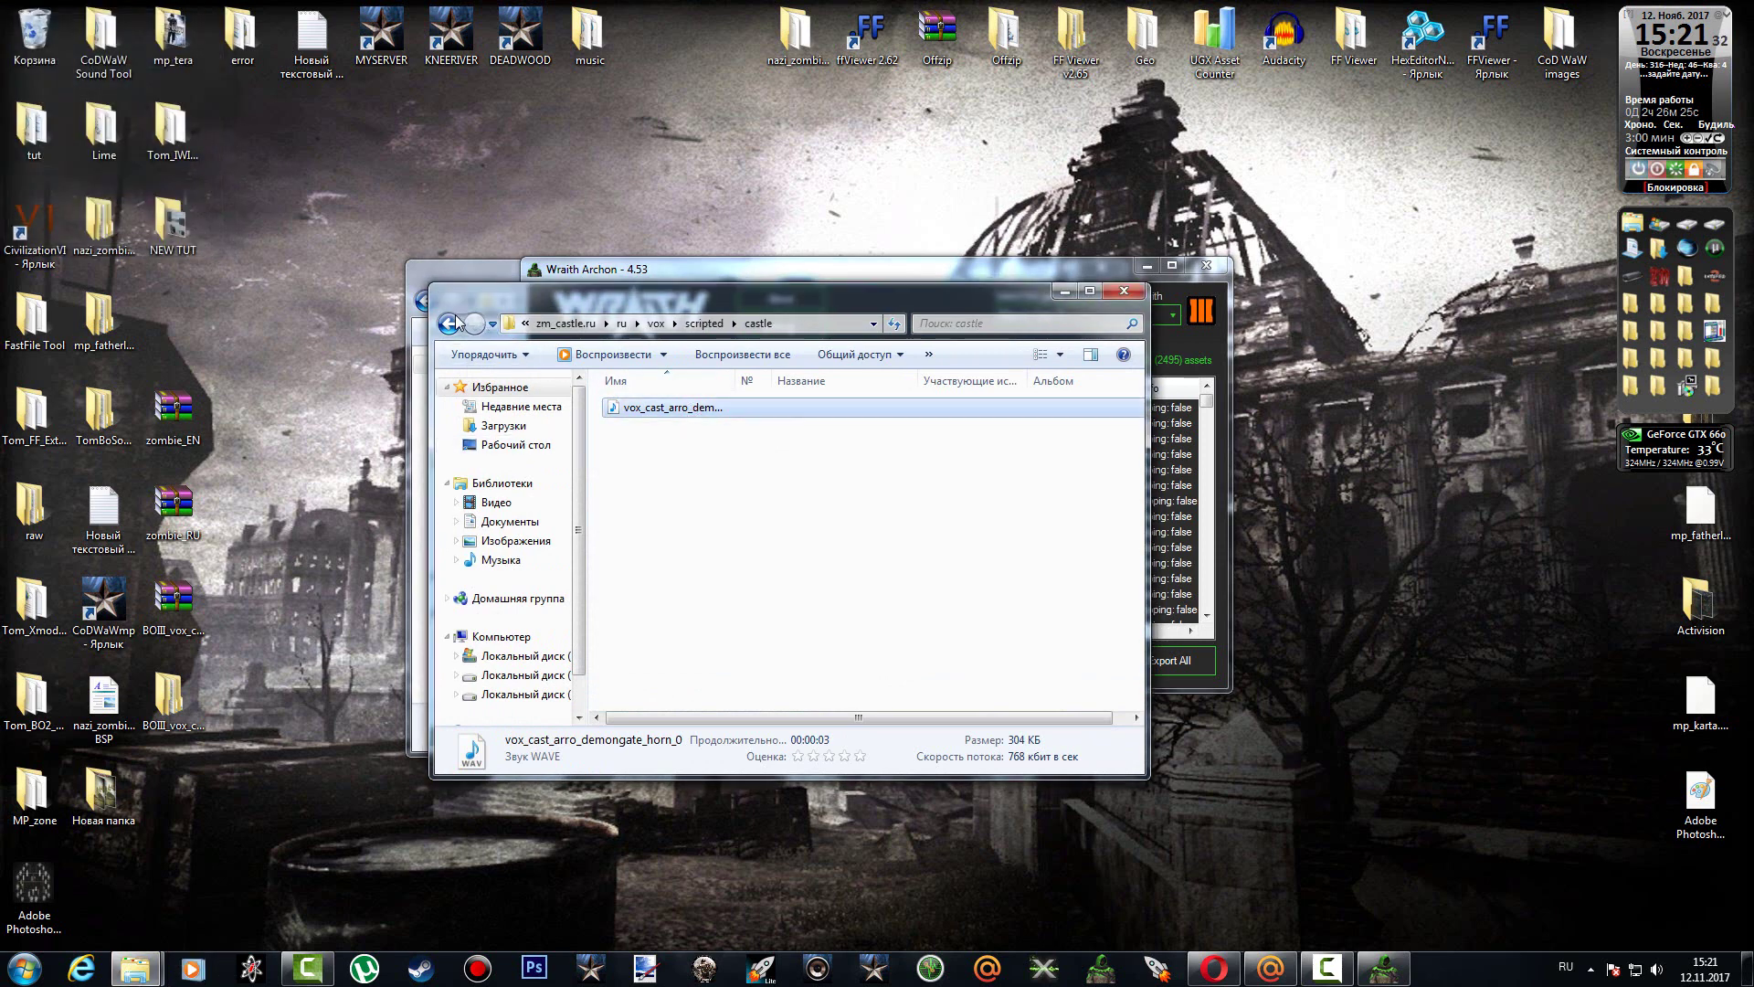
left_click(449, 323)
left_click(449, 323)
left_click(448, 324)
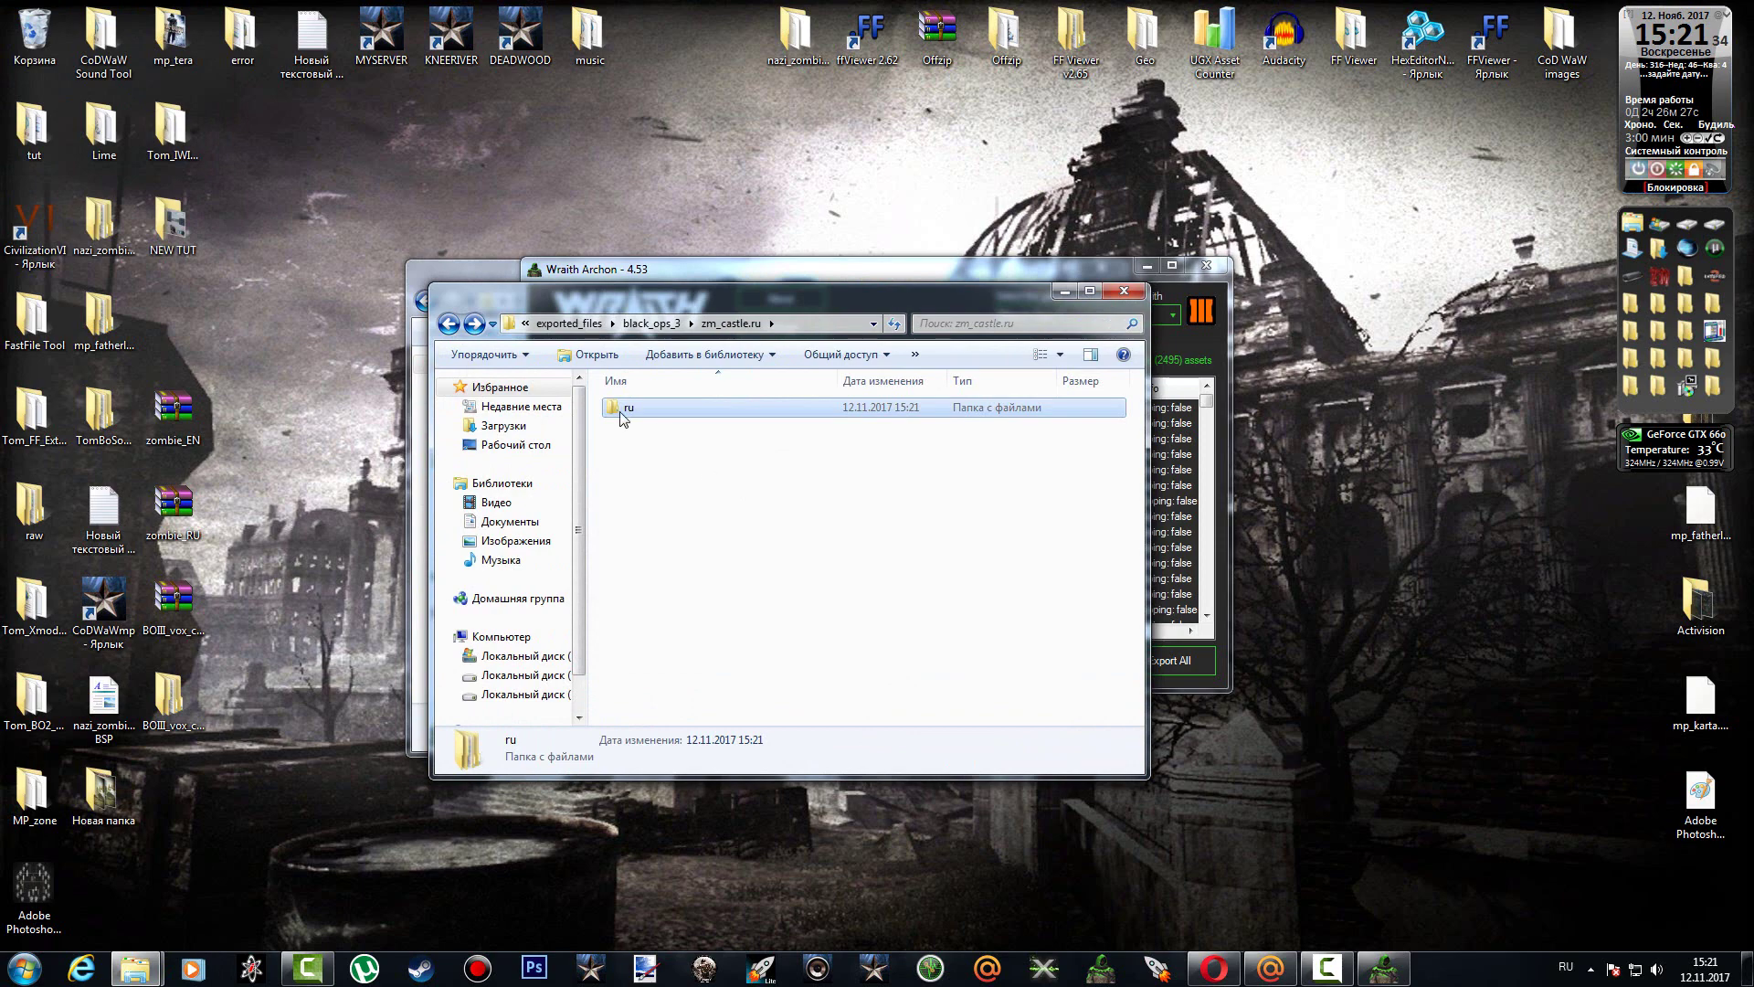
left_click(640, 428)
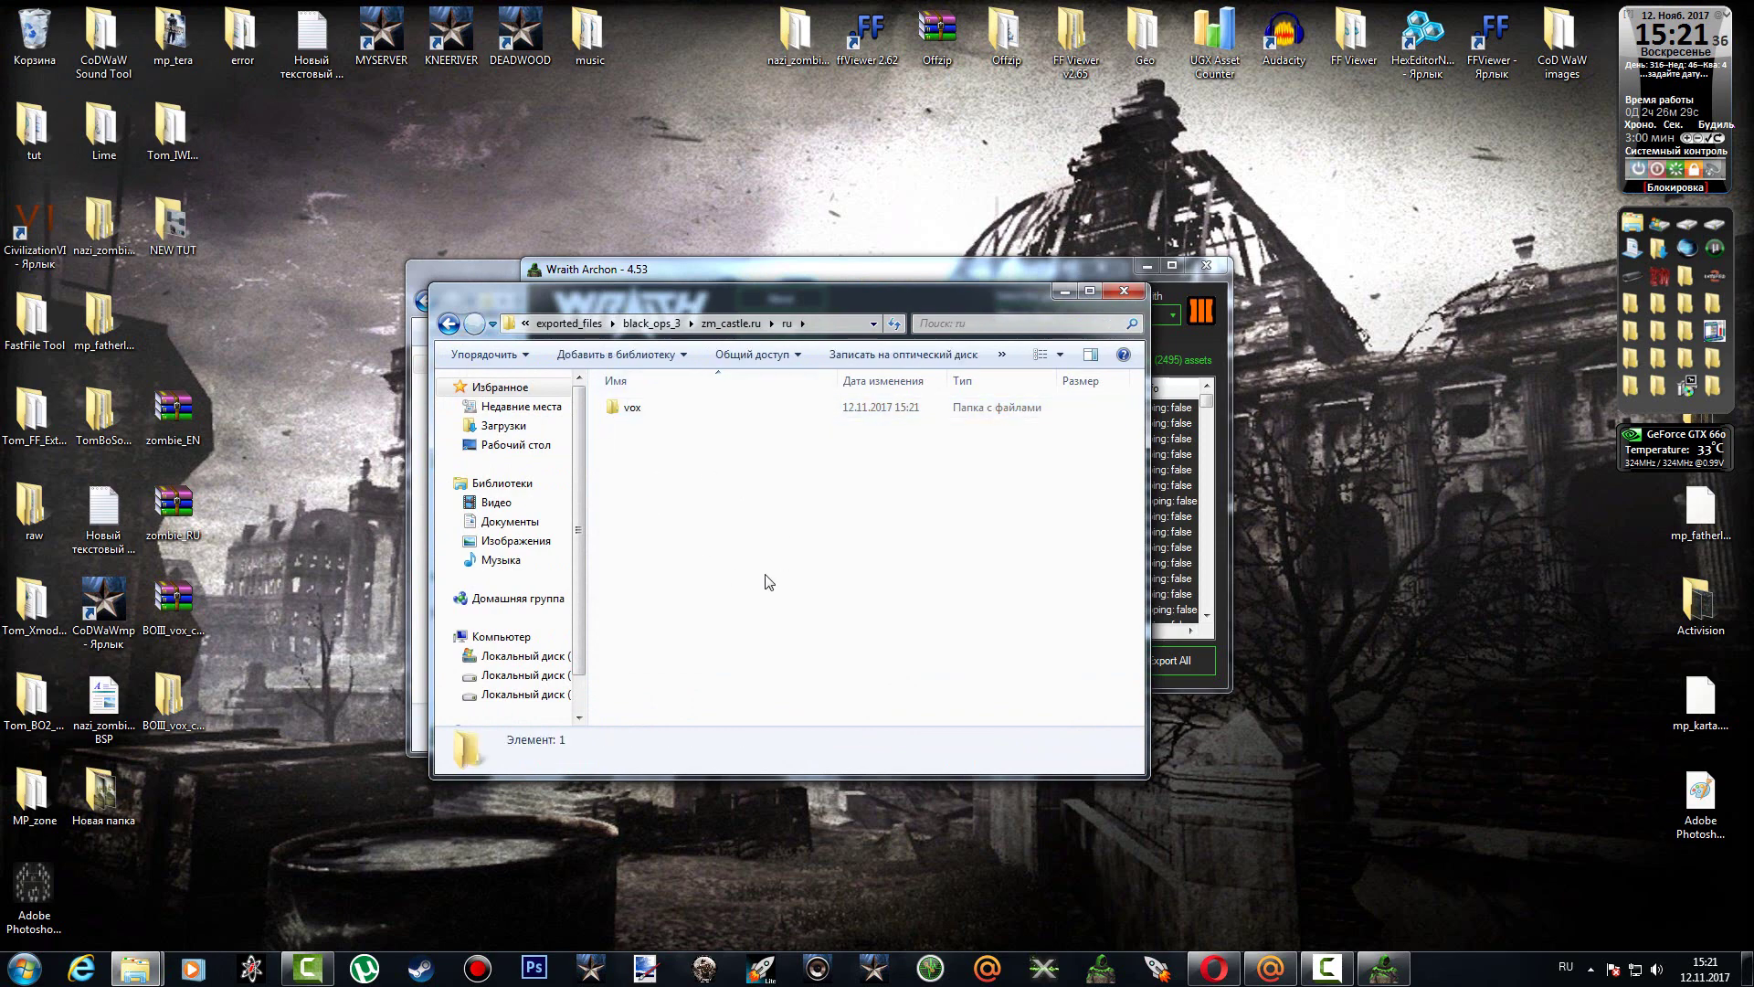
left_click(1112, 290)
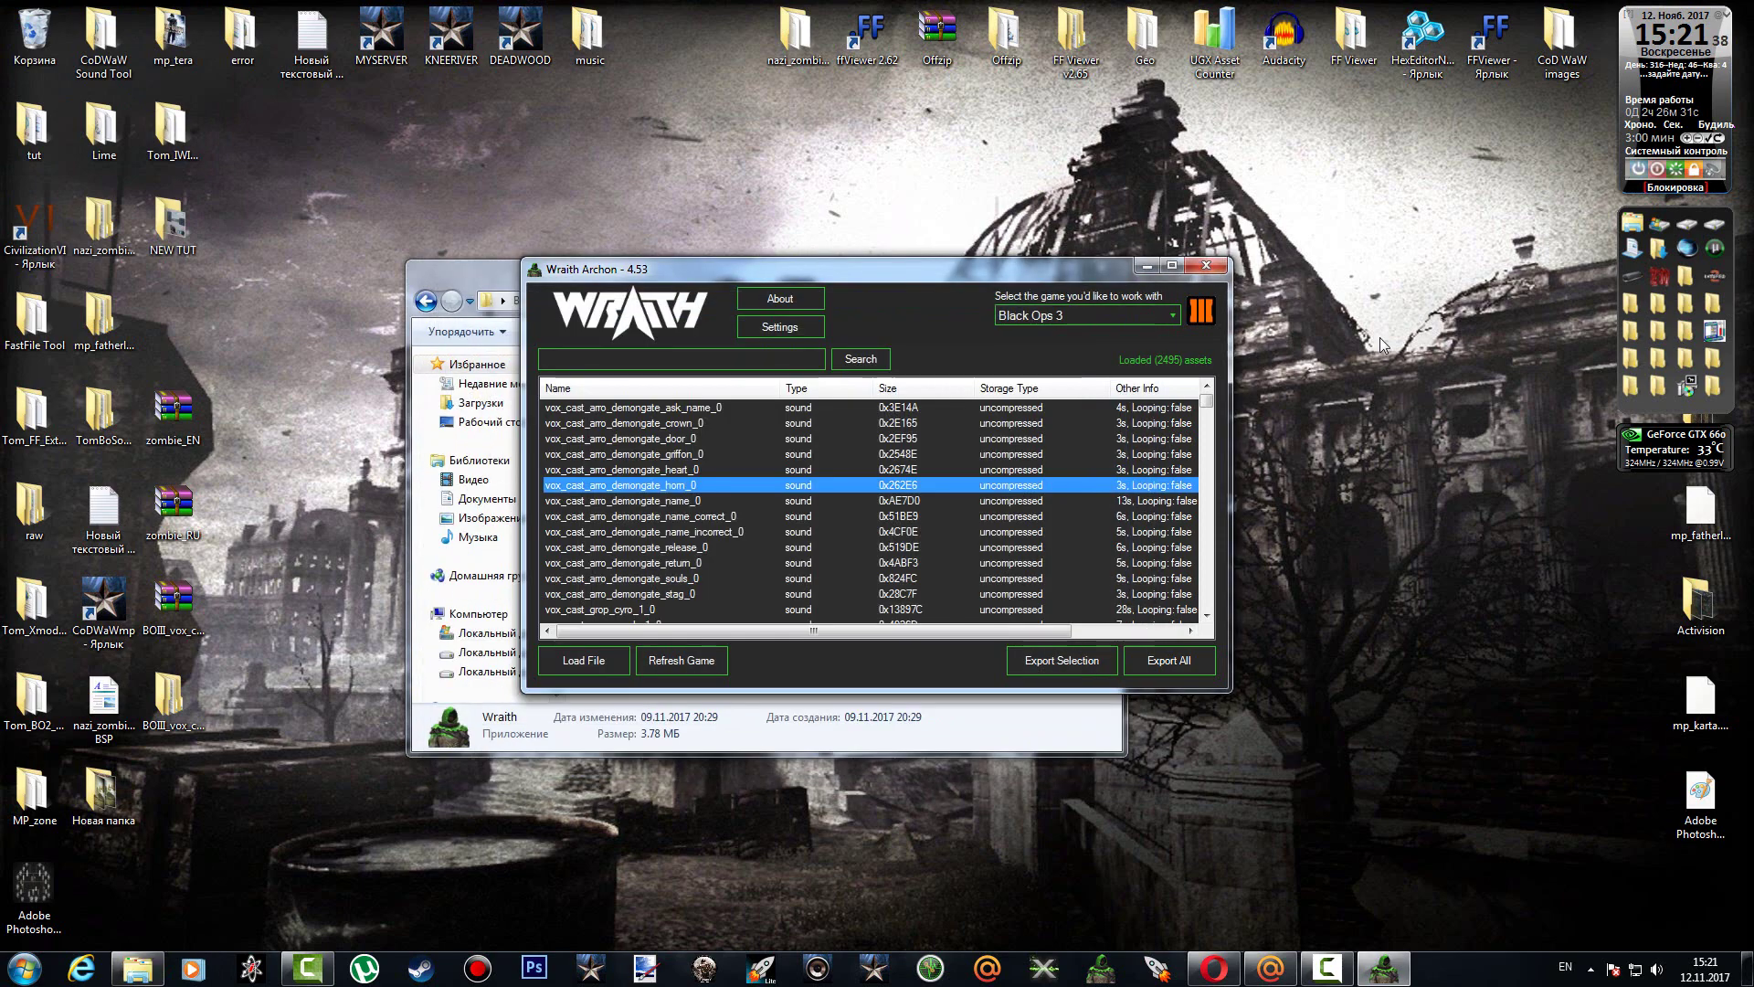
Open the sound_assets folder in the Call of Duty Black Ops III game folder and close Wraith Archon.
left_click(1686, 277)
double_click(765, 548)
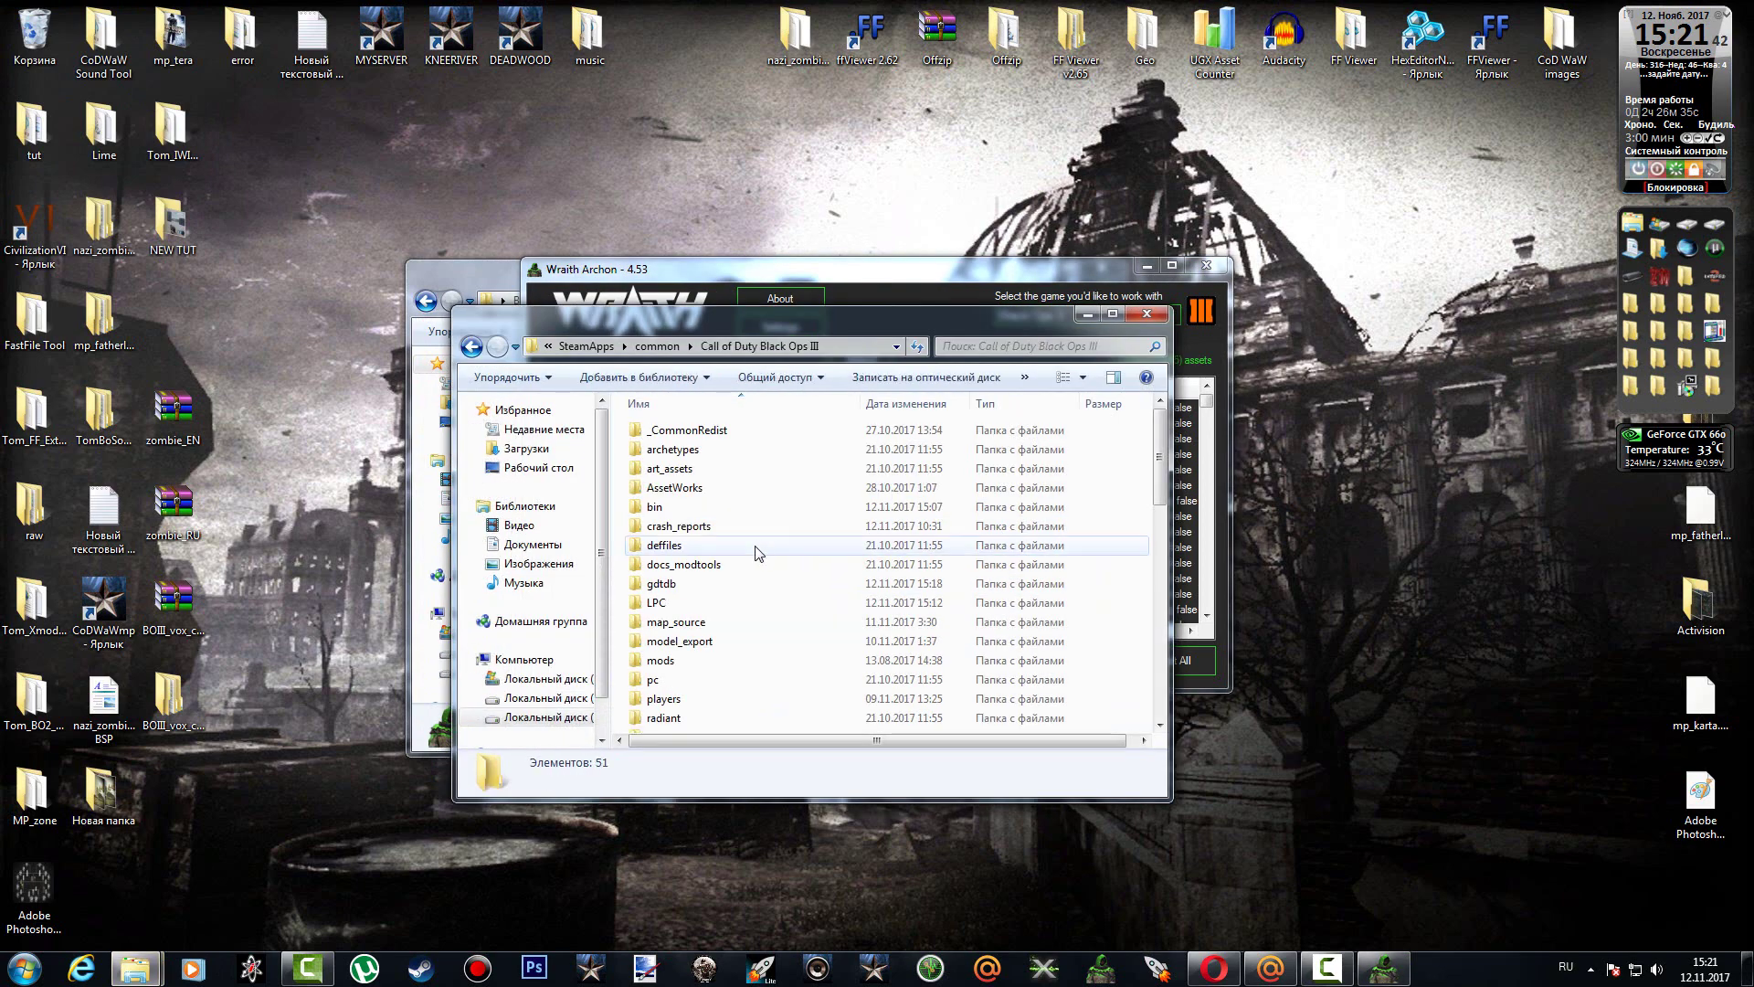
scroll(744, 603, "down", 6)
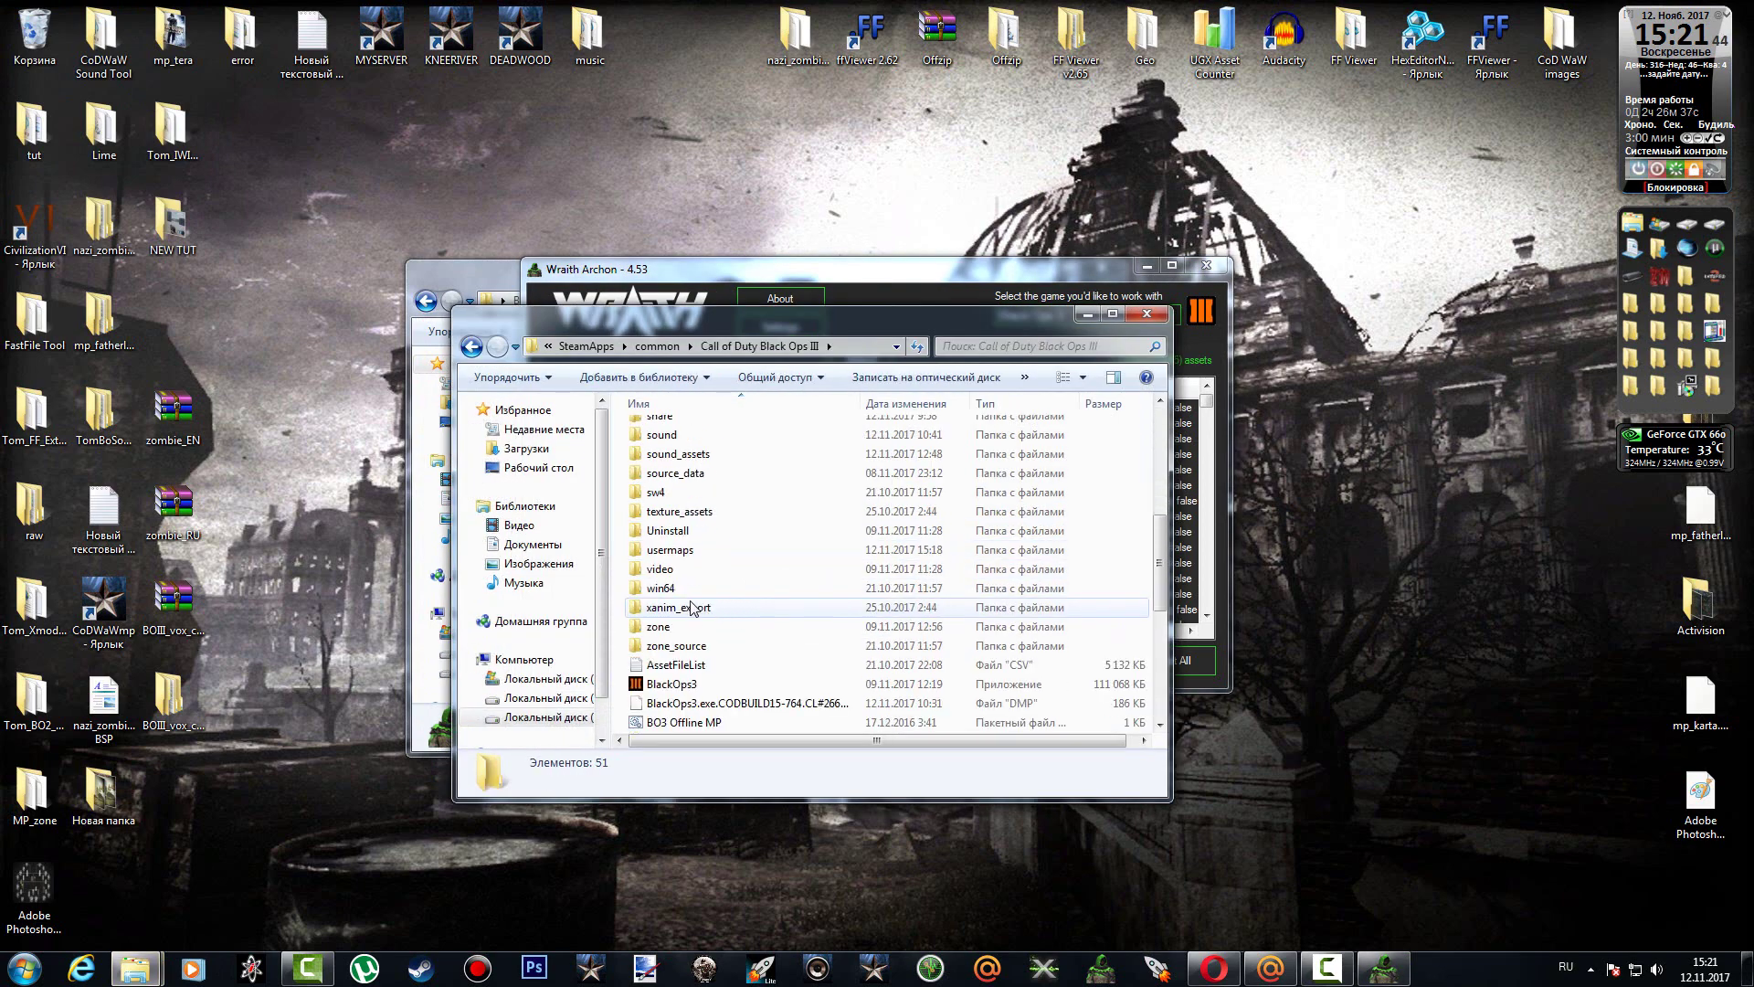
left_click(703, 457)
double_click(704, 457)
double_click(678, 451)
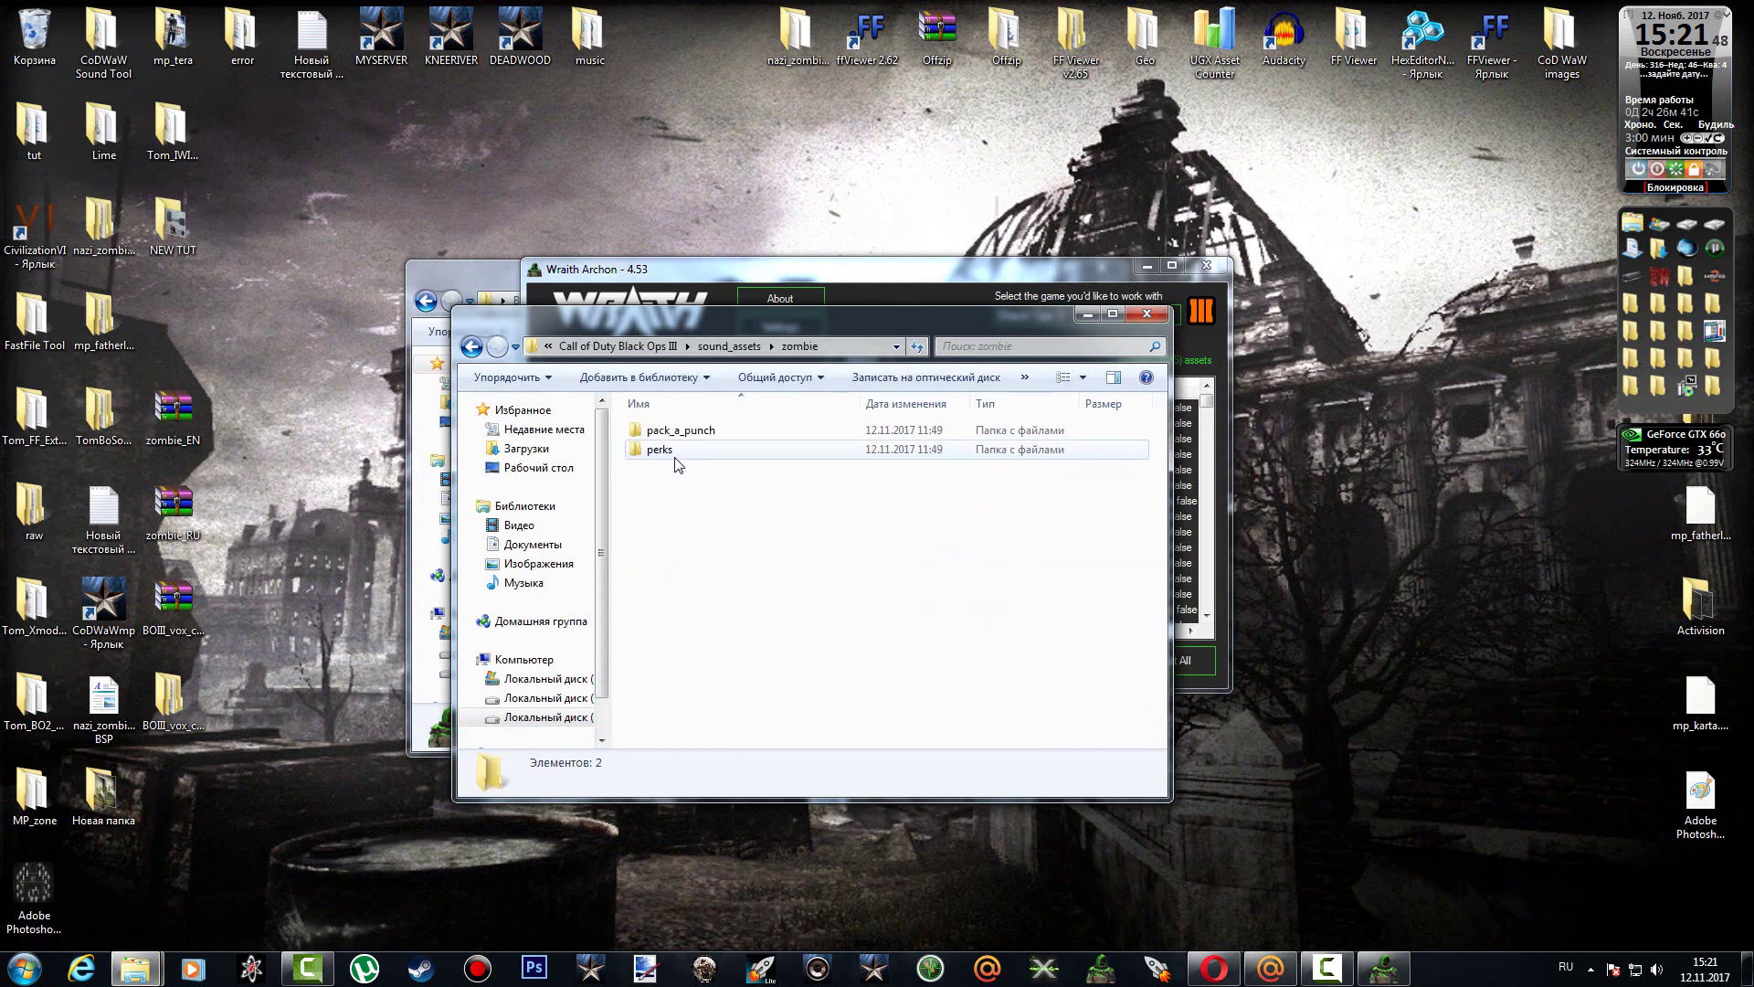
left_click(472, 346)
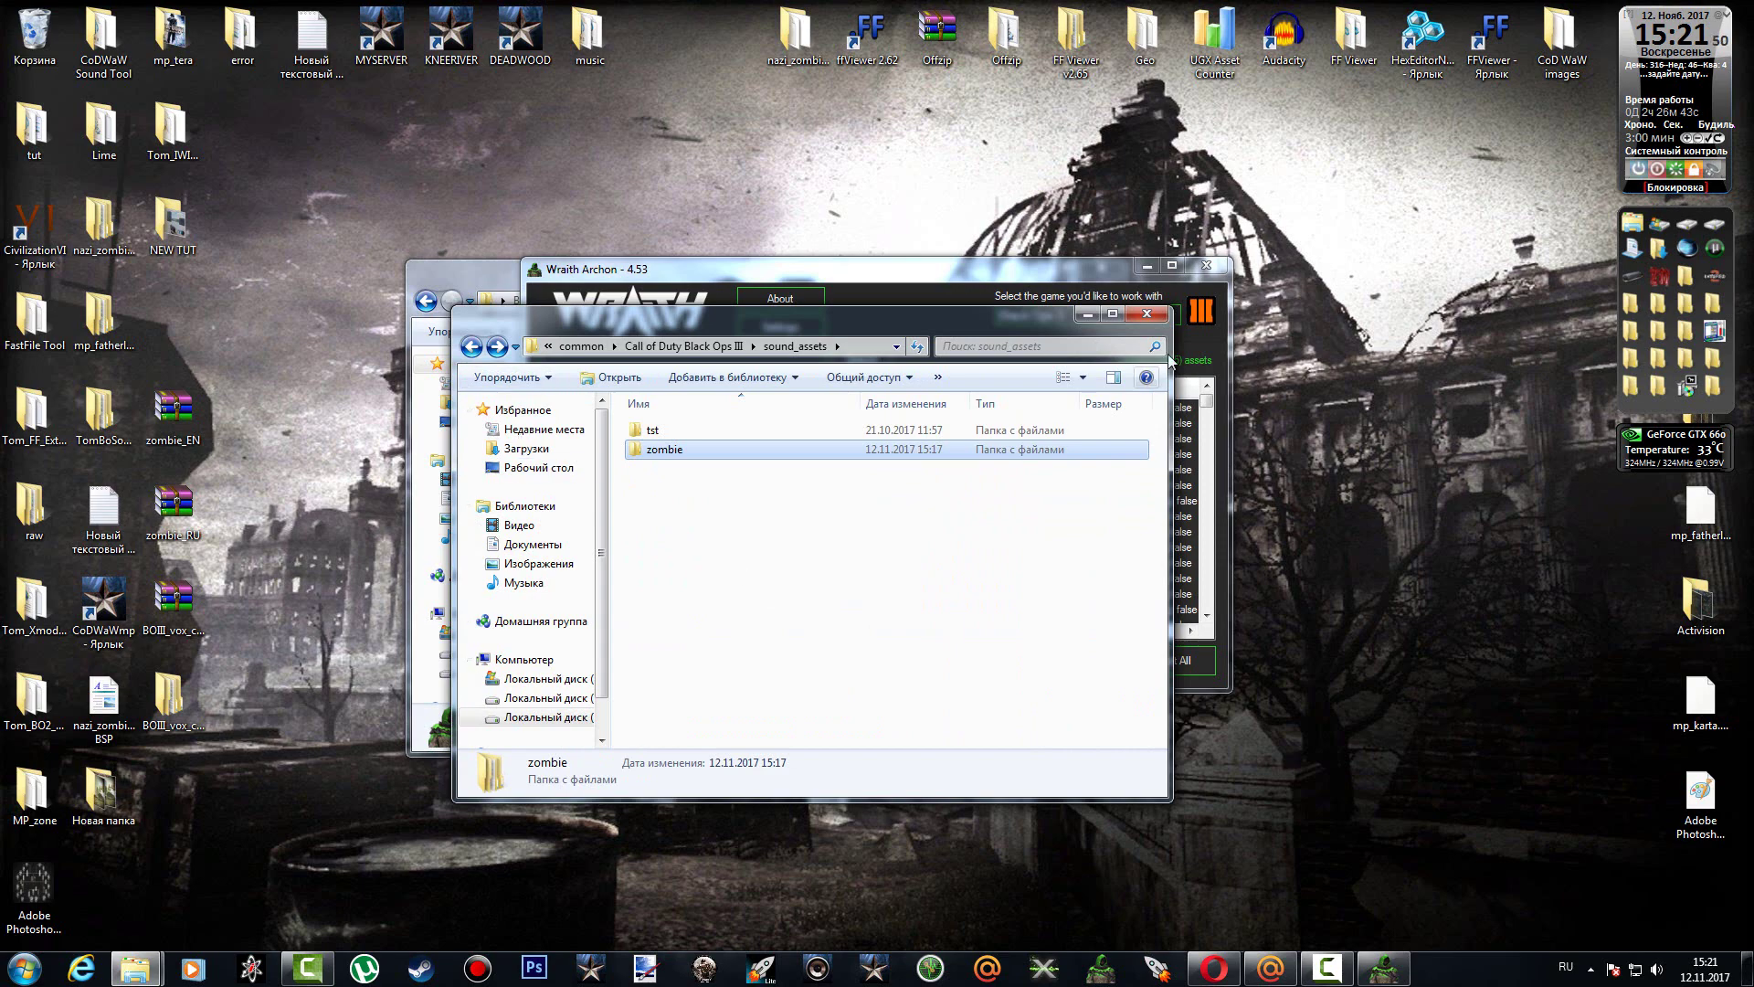
left_click(1220, 266)
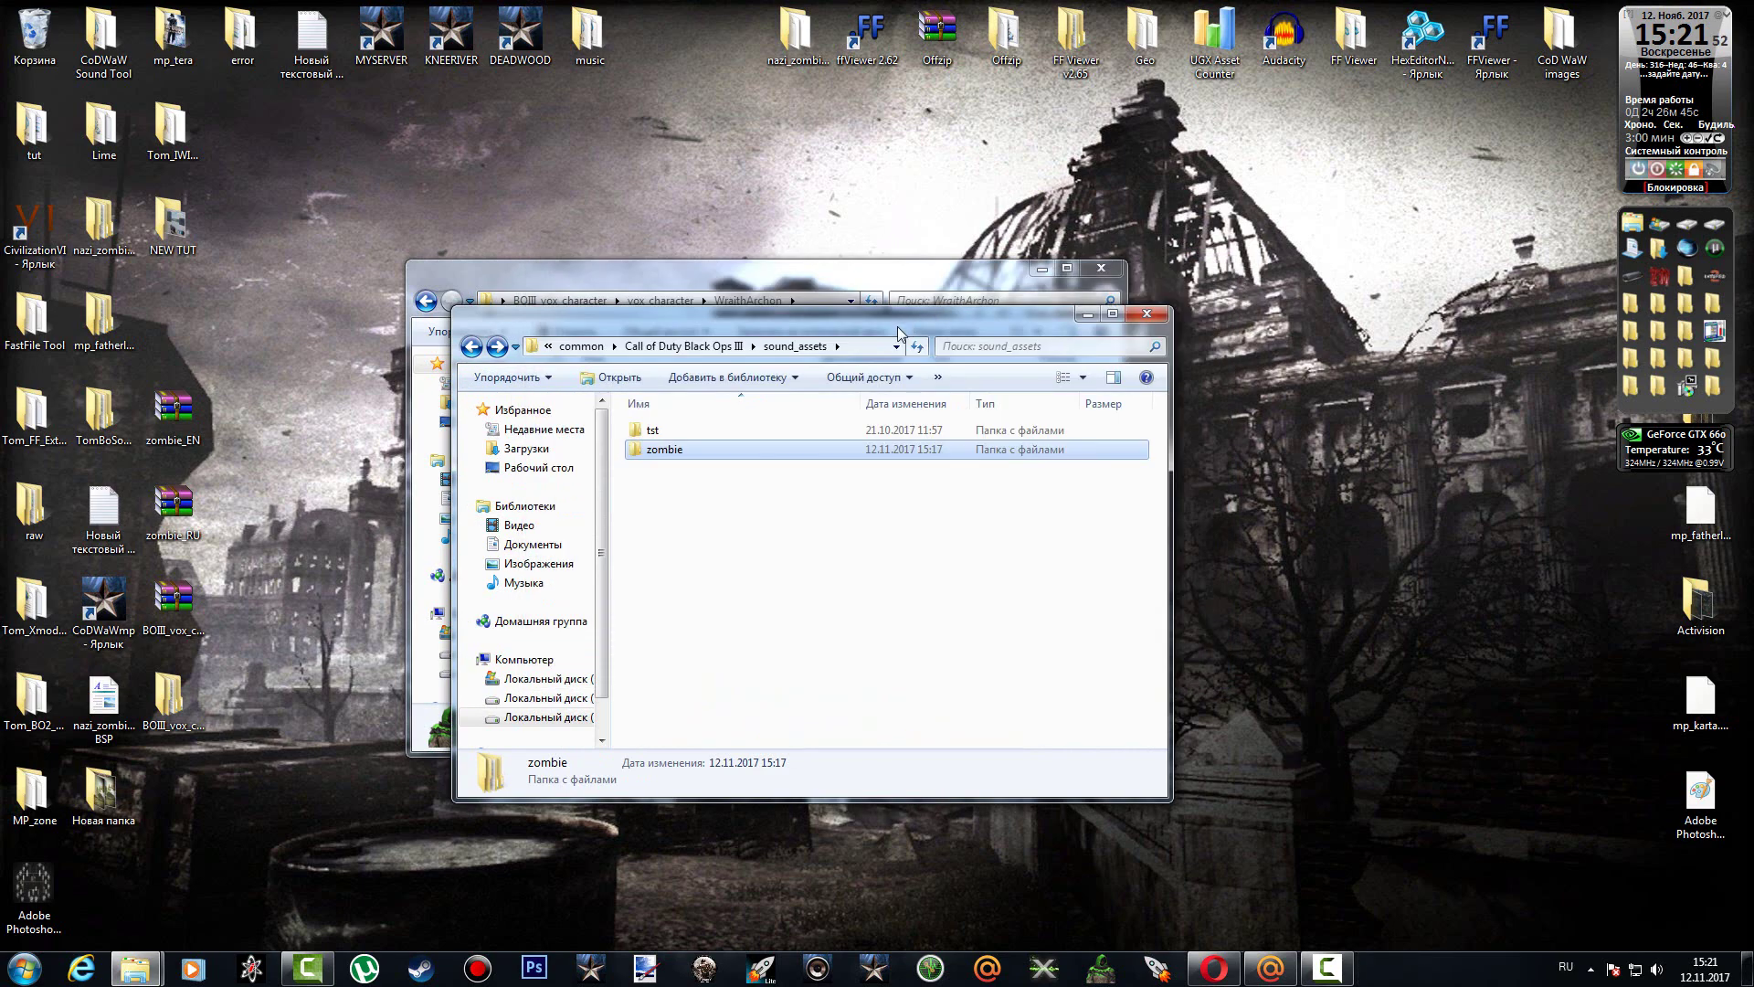
Extract the zombie folder from zombie_RU.zip into sound_assets, merging it with the existing zombie folder.
left_click_drag(896, 327, 969, 243)
left_click(826, 430)
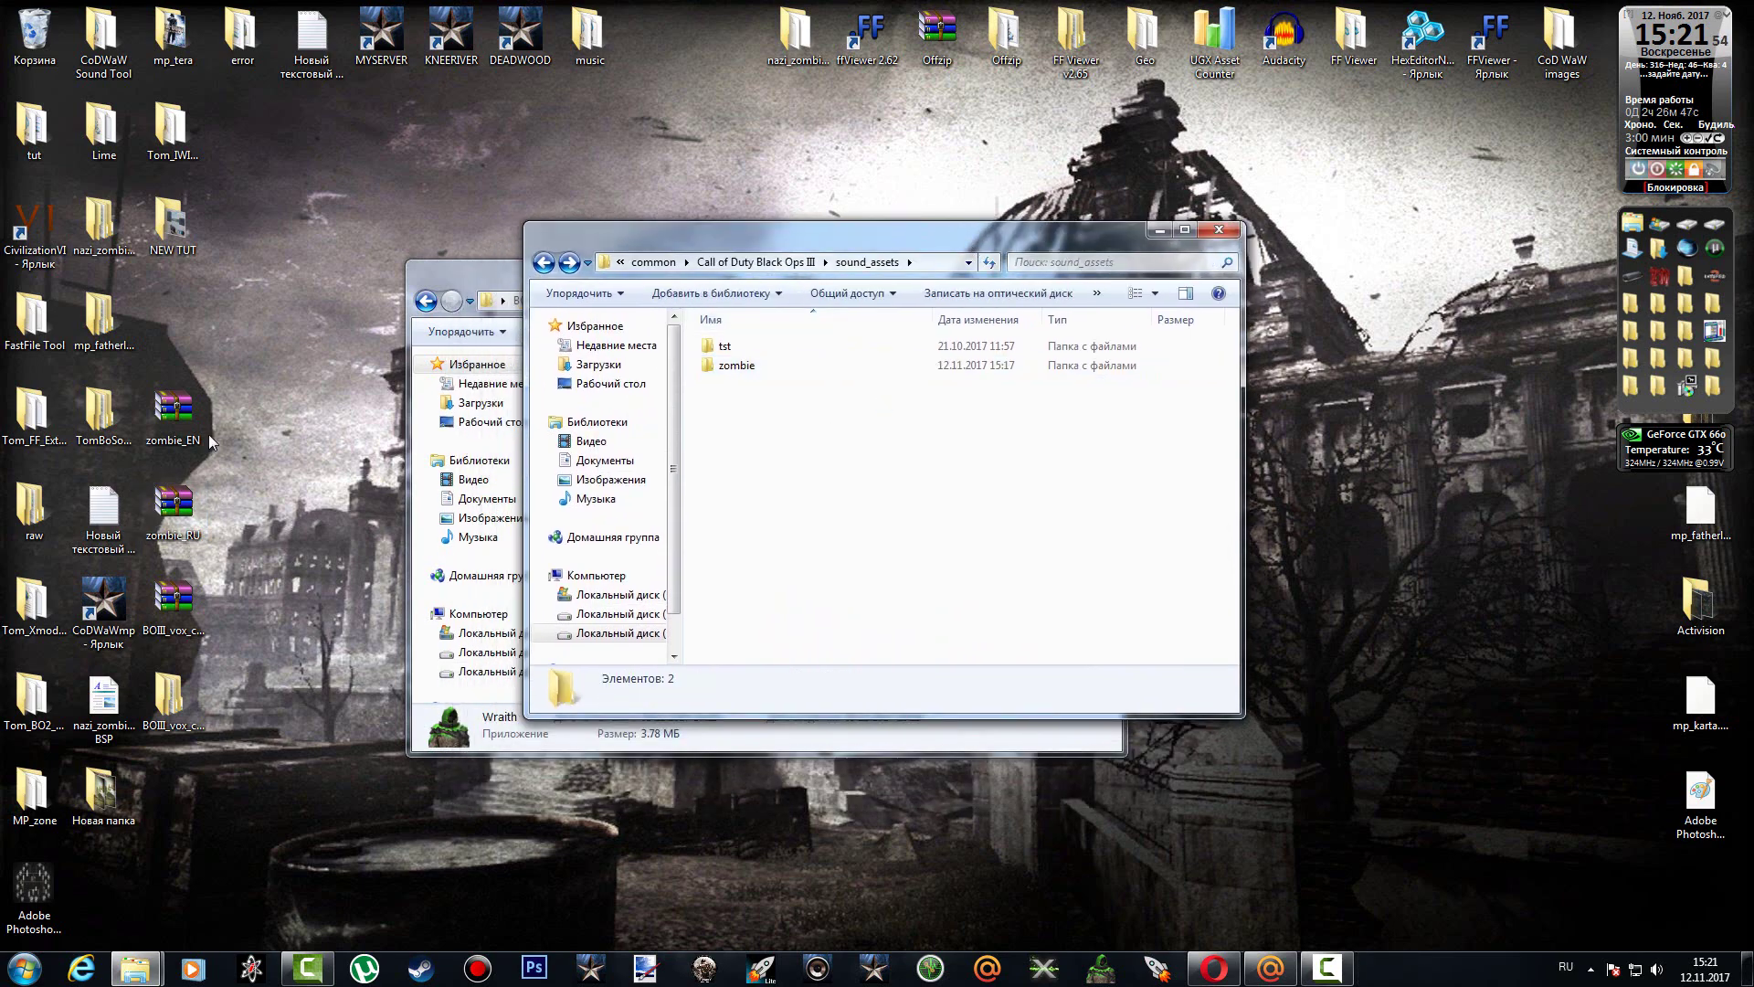
double_click(205, 506)
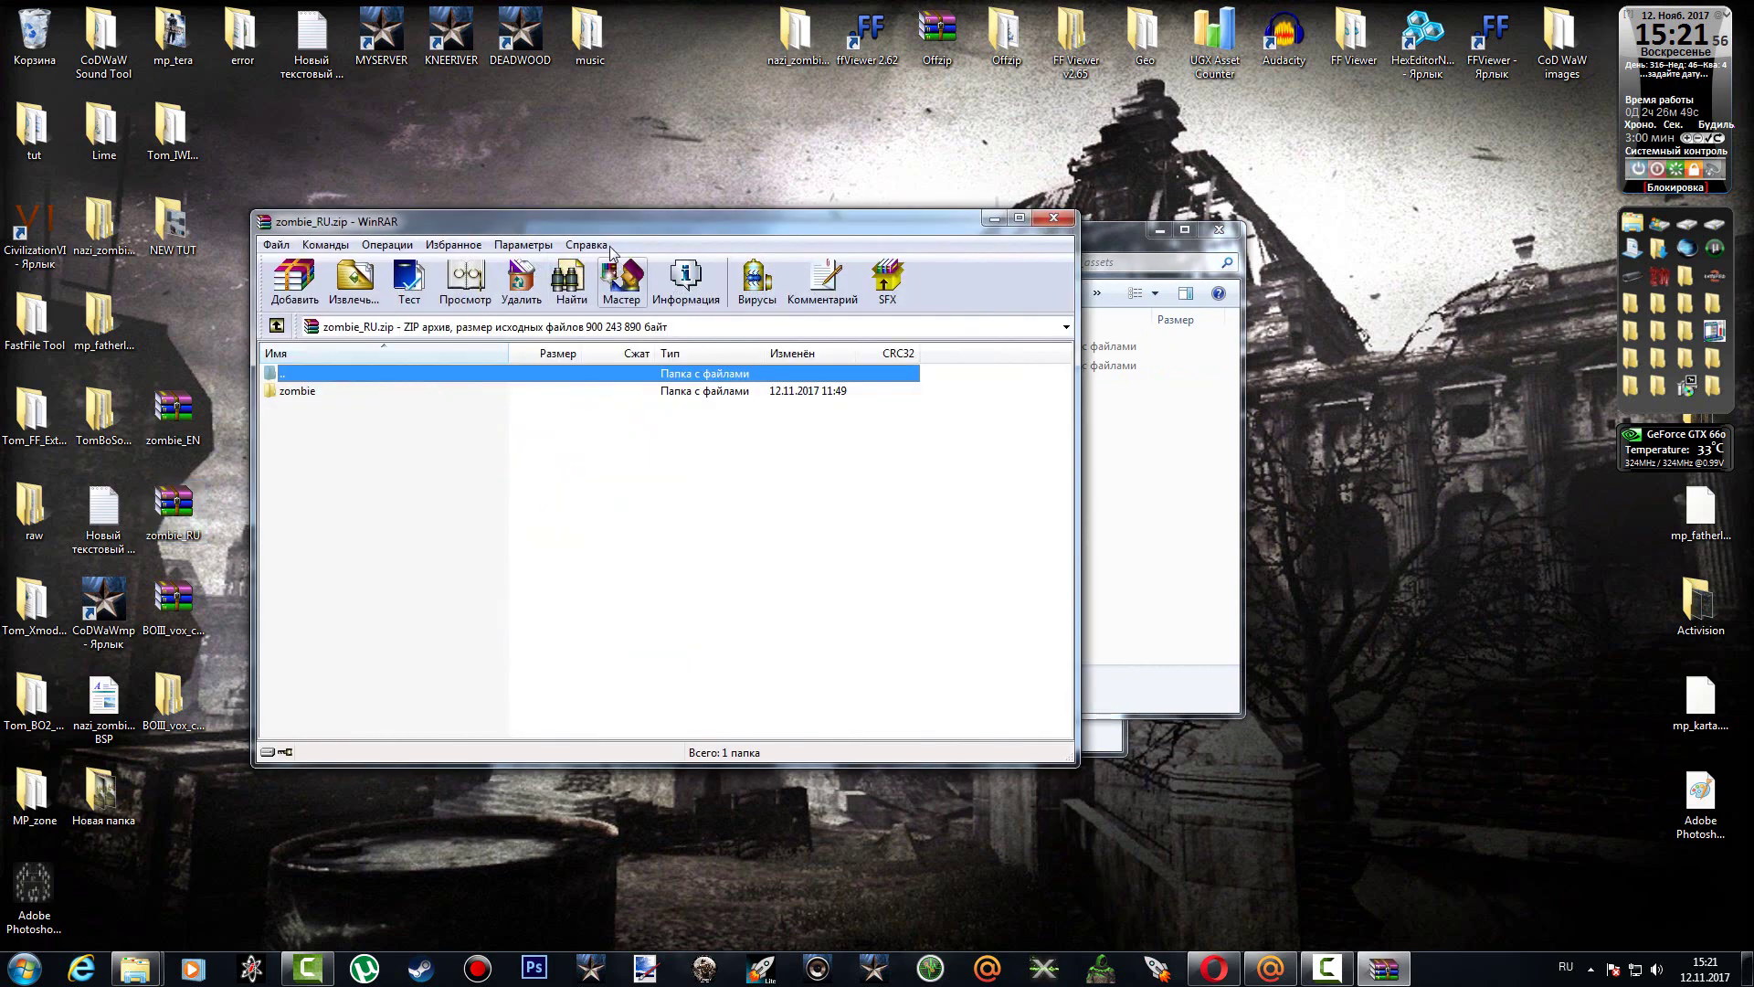
left_click_drag(1131, 238, 1454, 268)
left_click_drag(1039, 420, 810, 480)
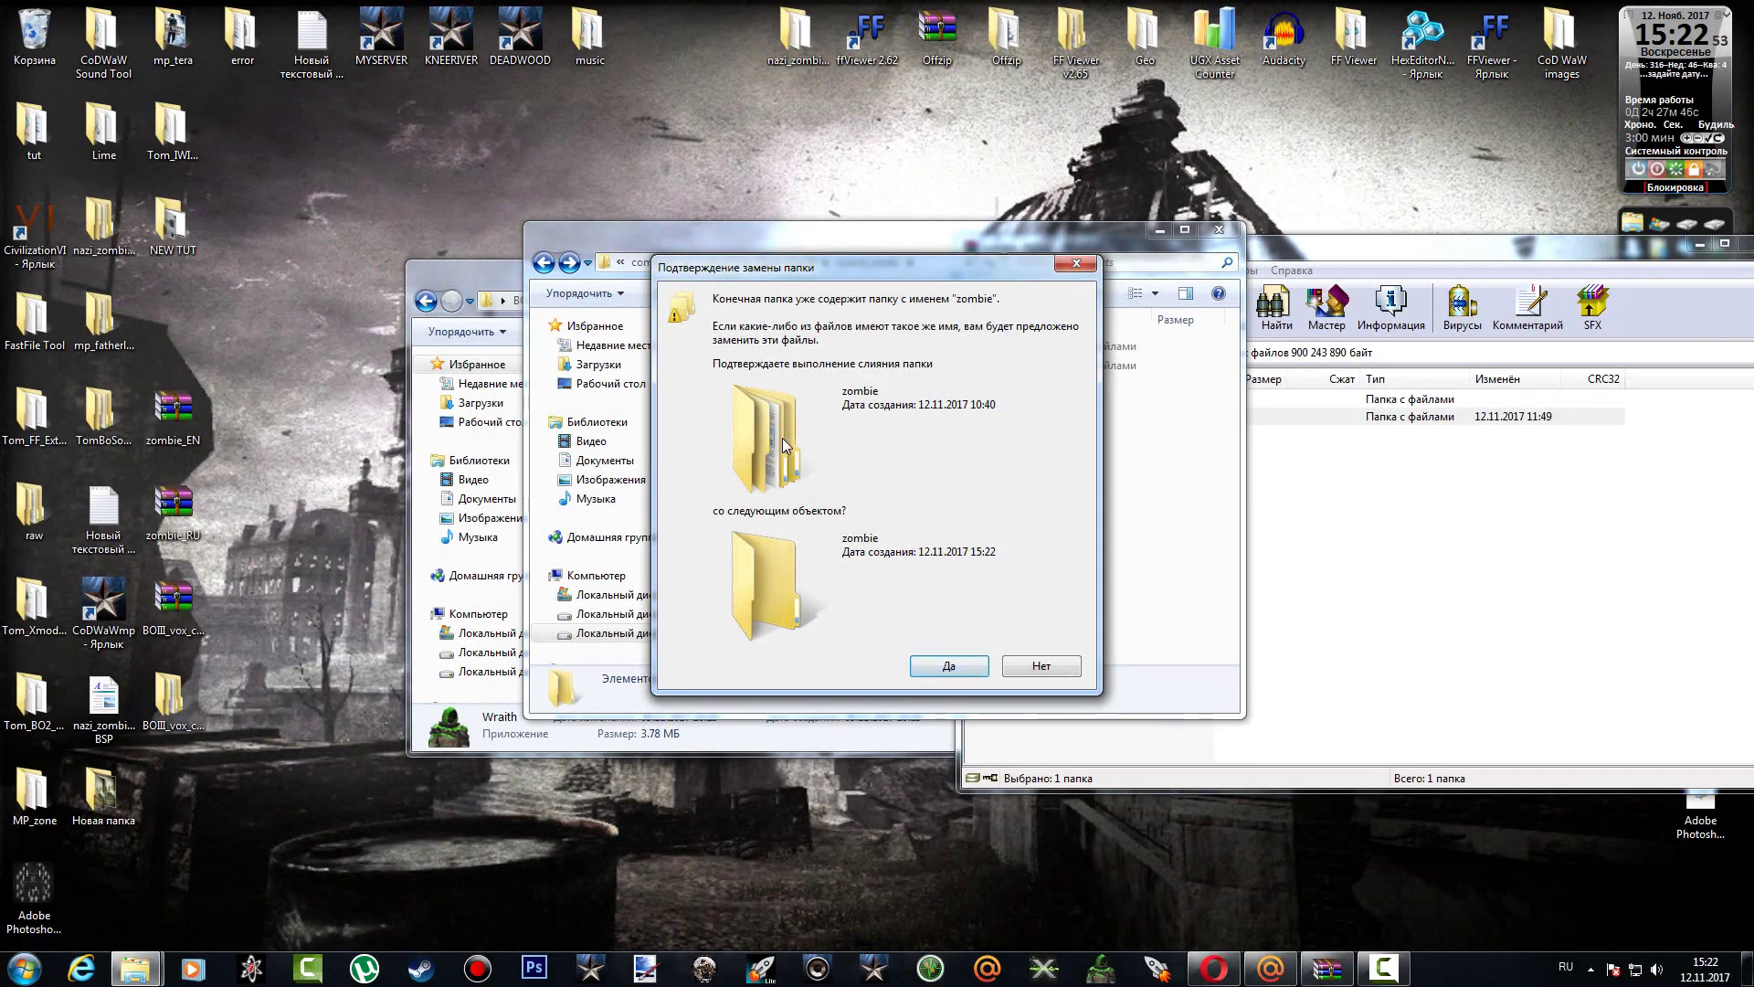
left_click(947, 668)
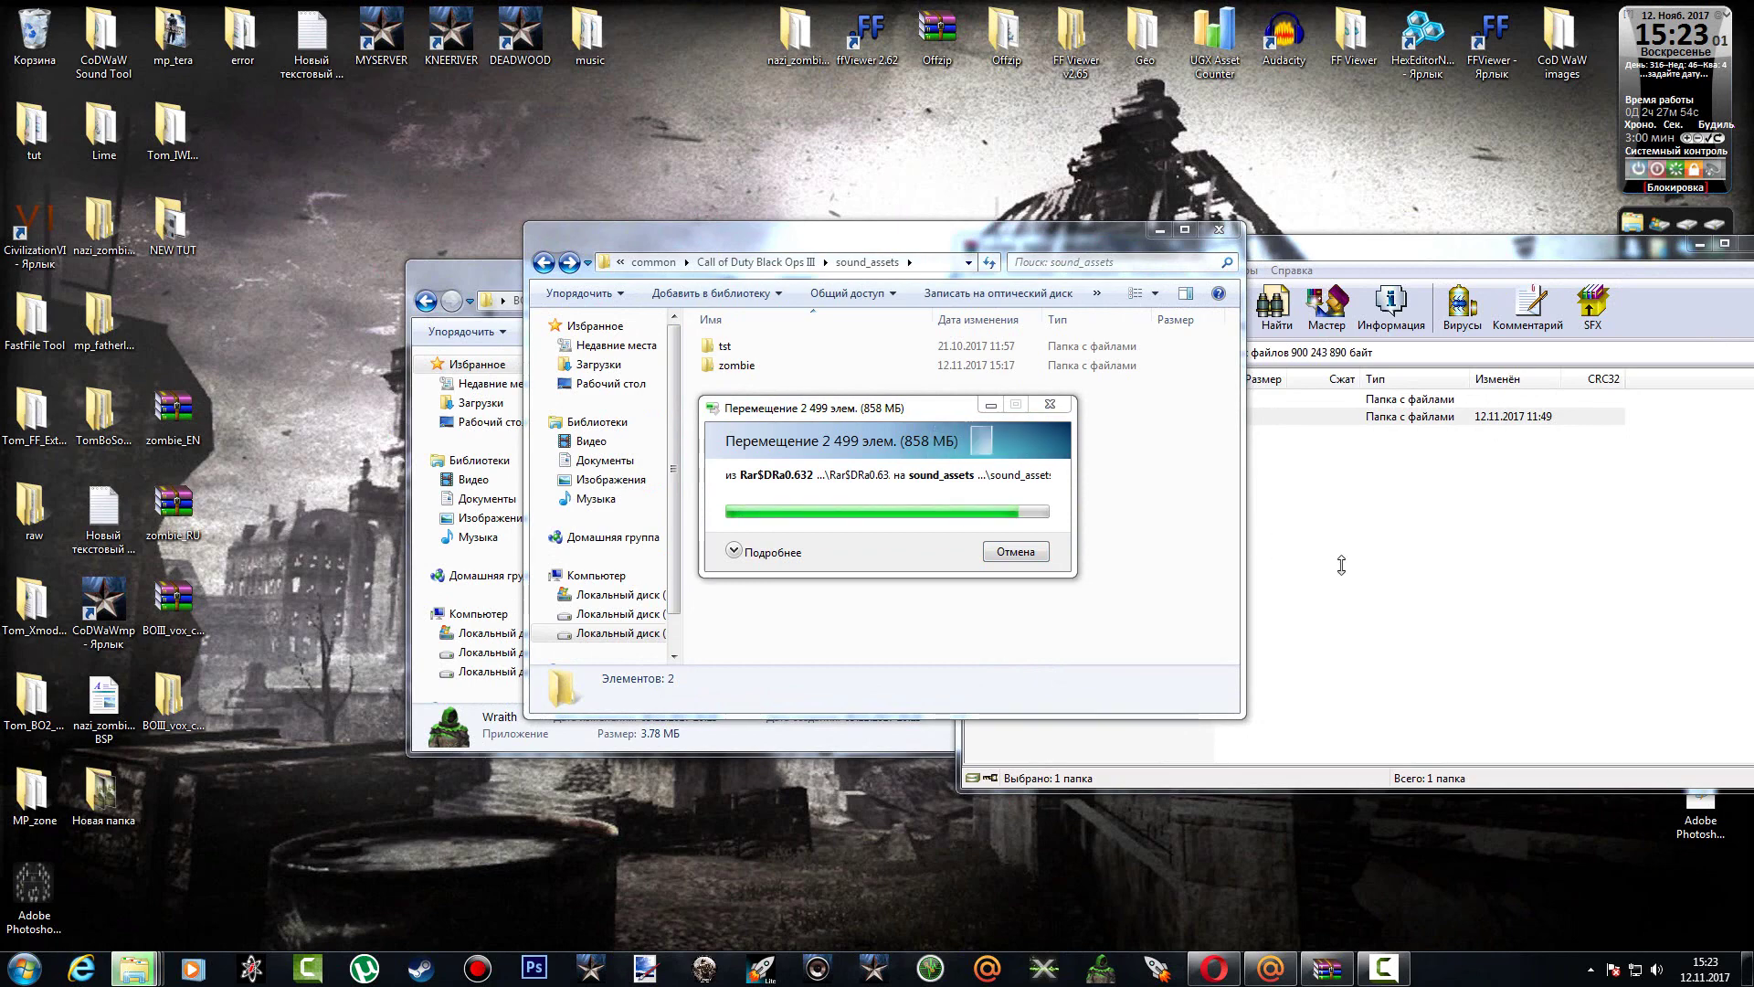
left_click(1314, 492)
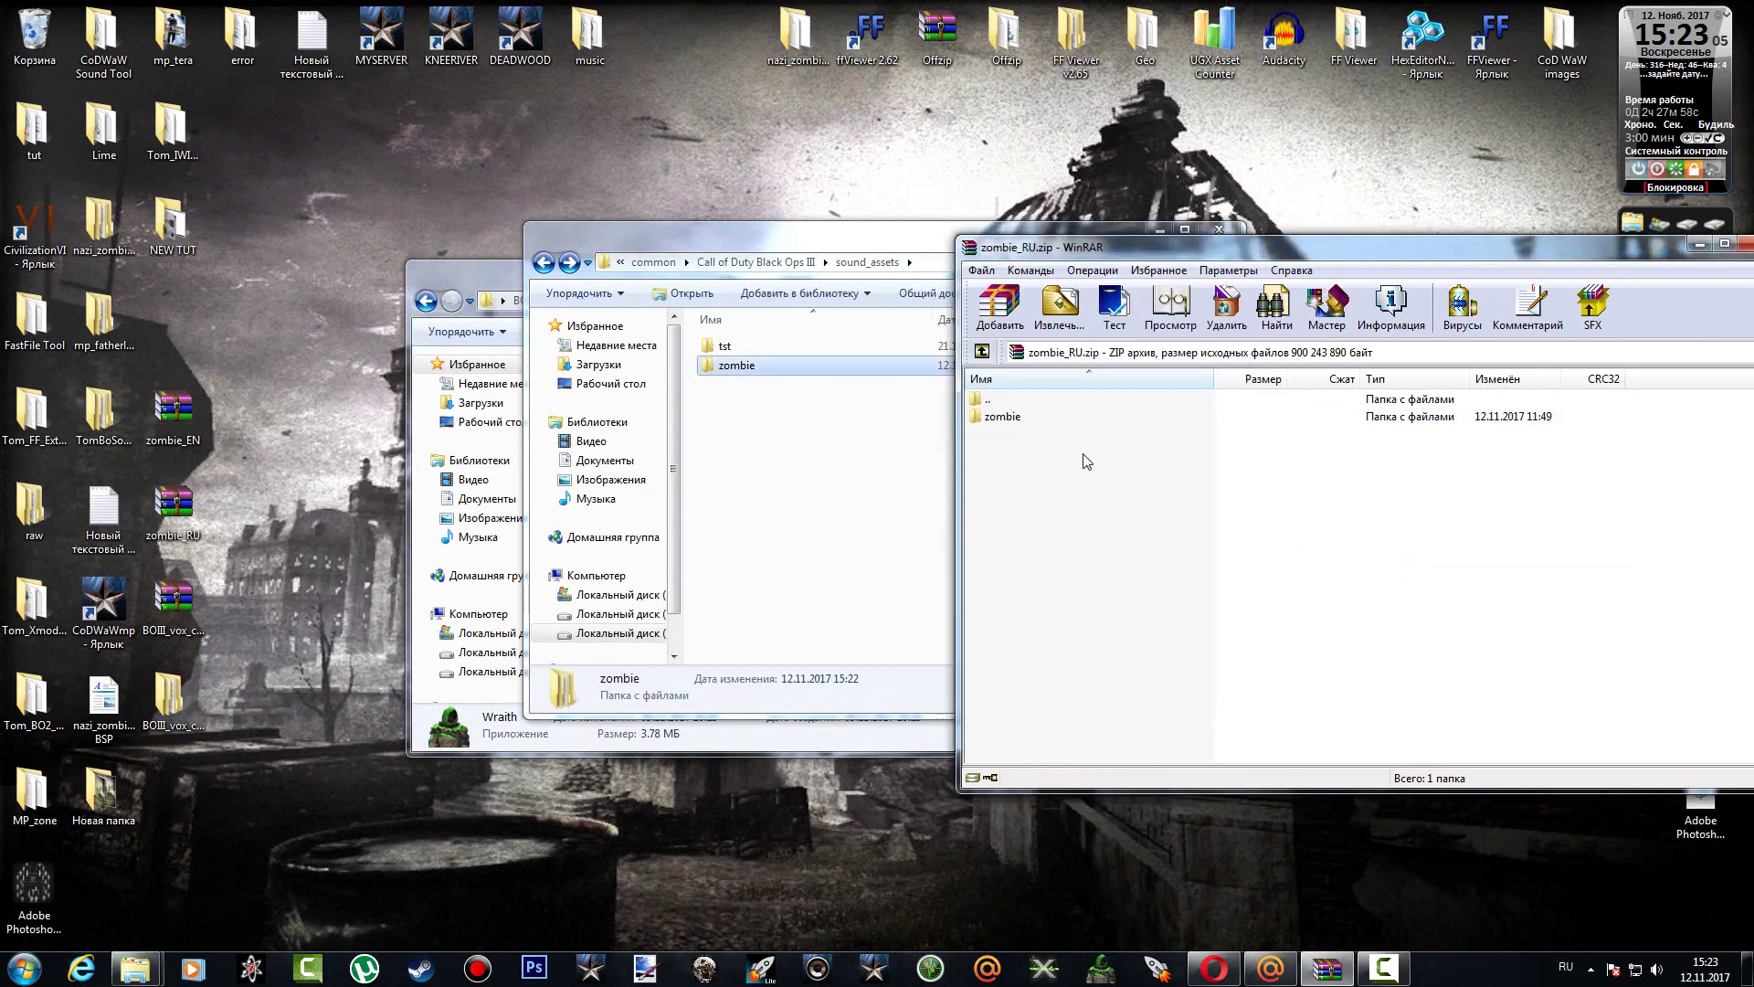
Look through the zombie and vox folders inside zombie_RU.zip and close the archive and both open folder windows.
double_click(1005, 417)
double_click(987, 417)
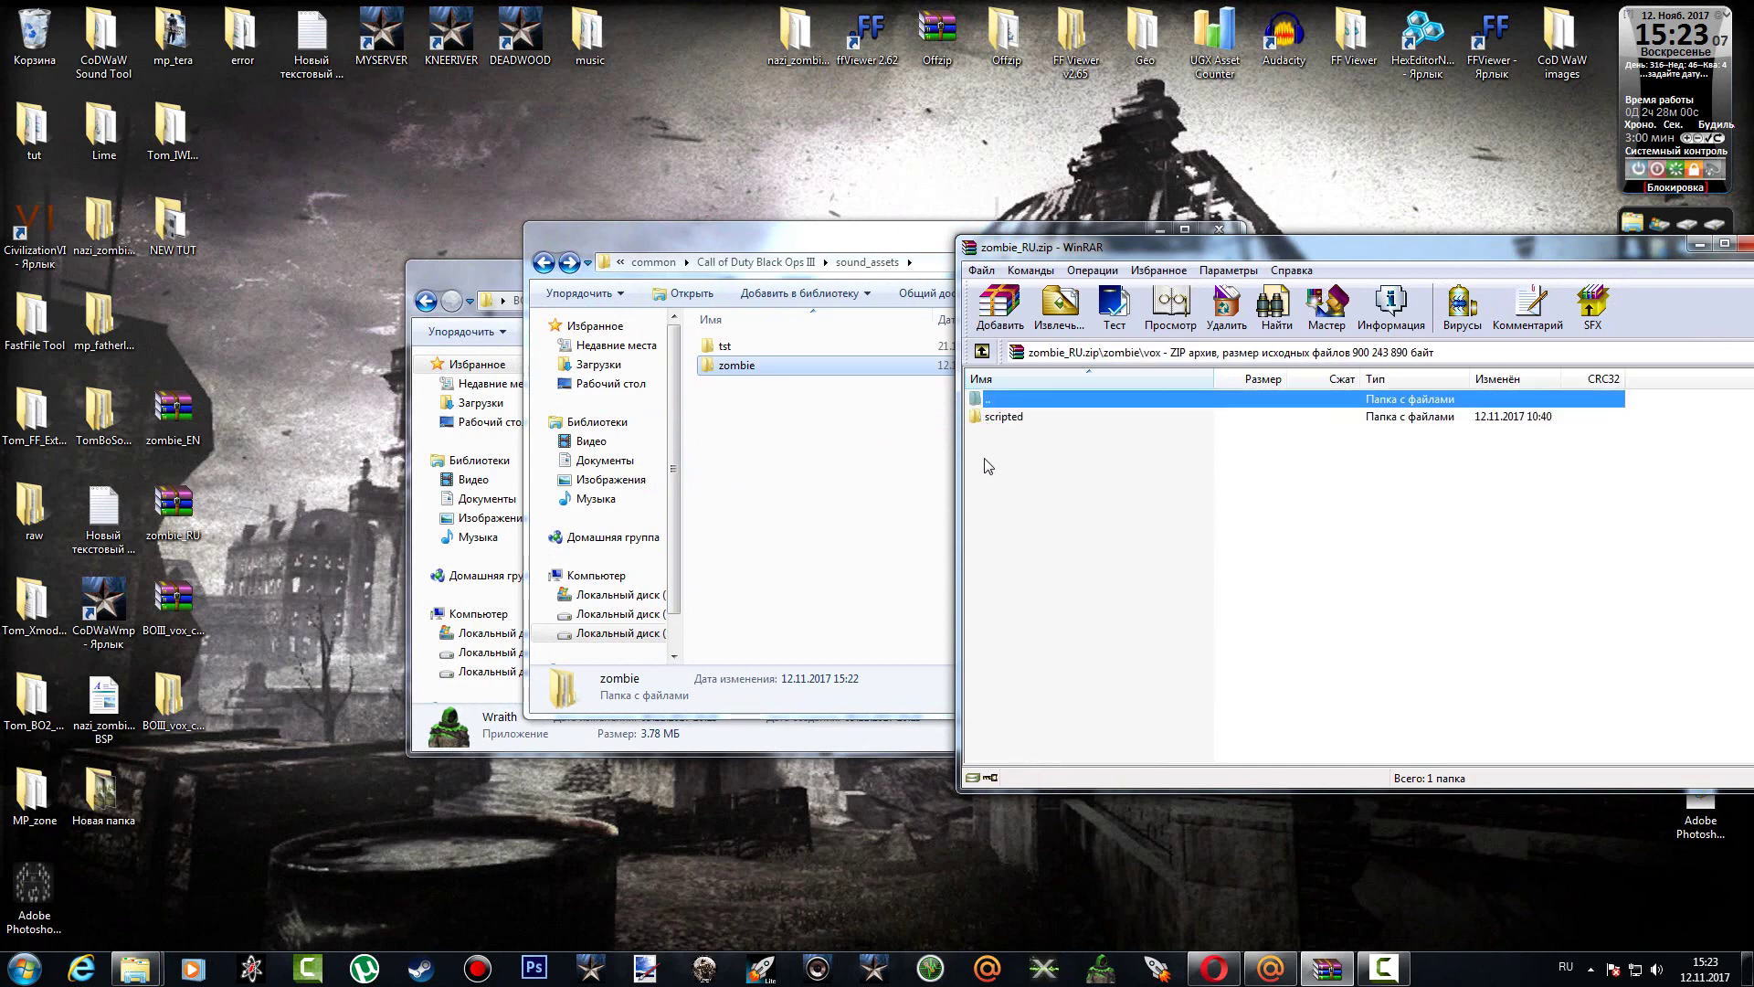
left_click(983, 352)
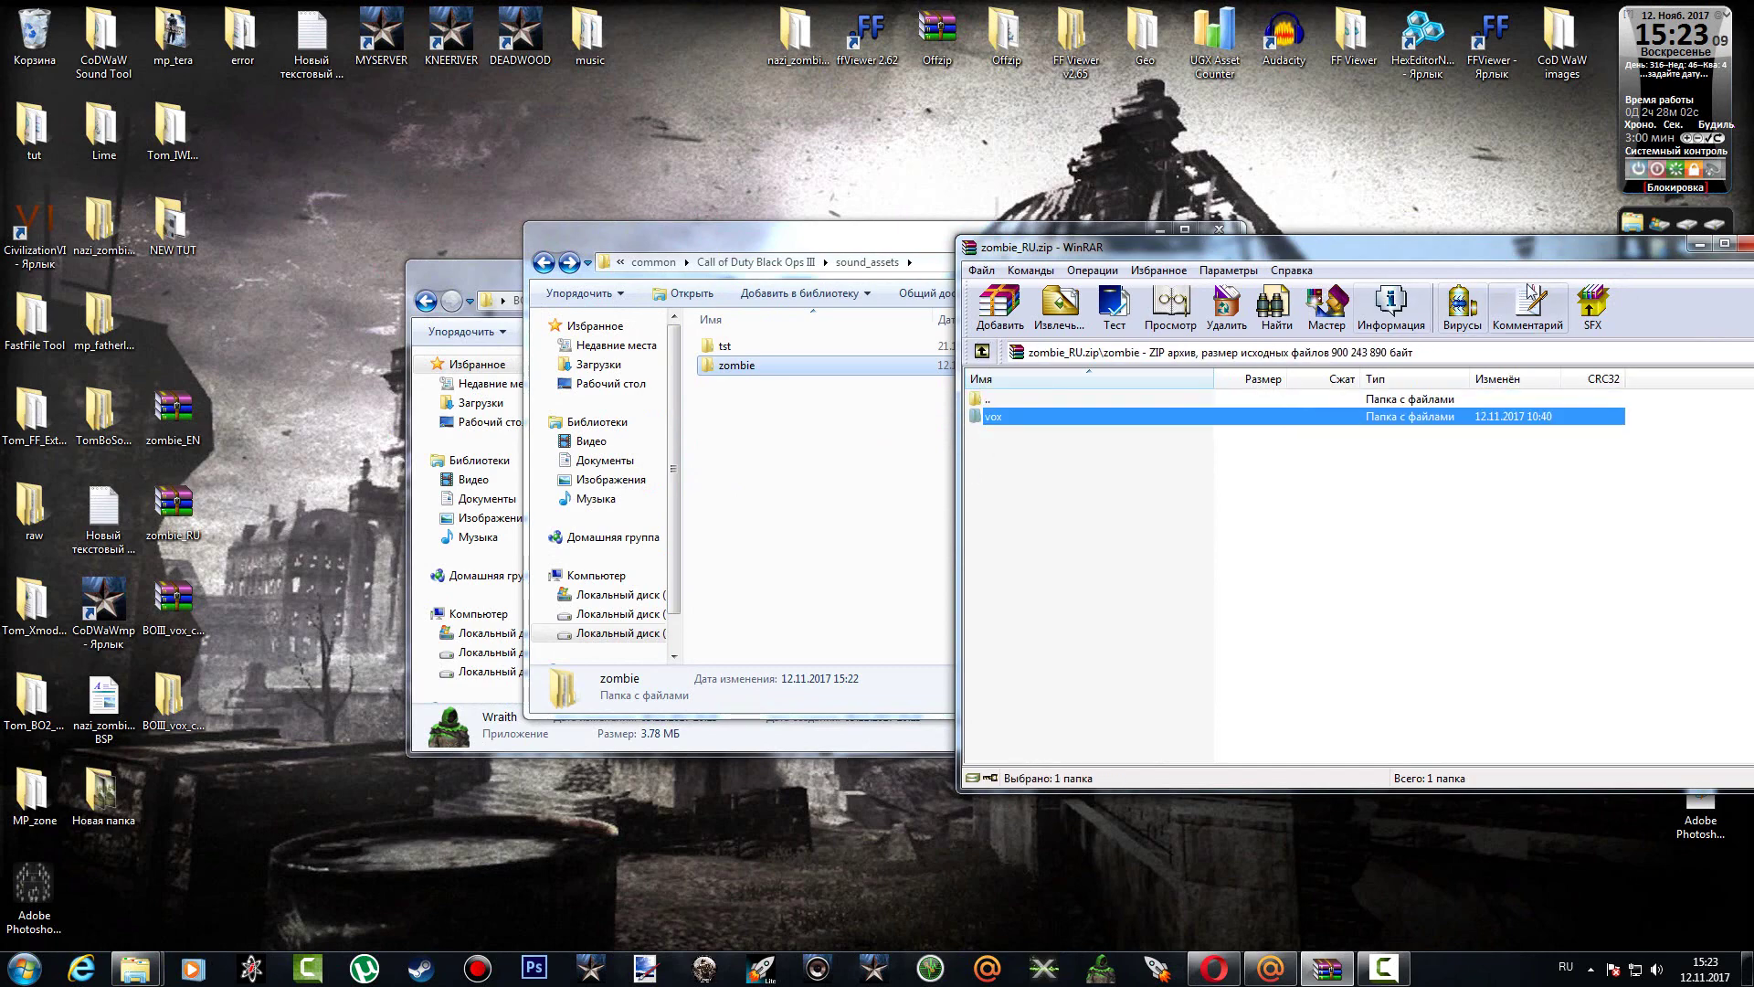
left_click_drag(1467, 260, 951, 450)
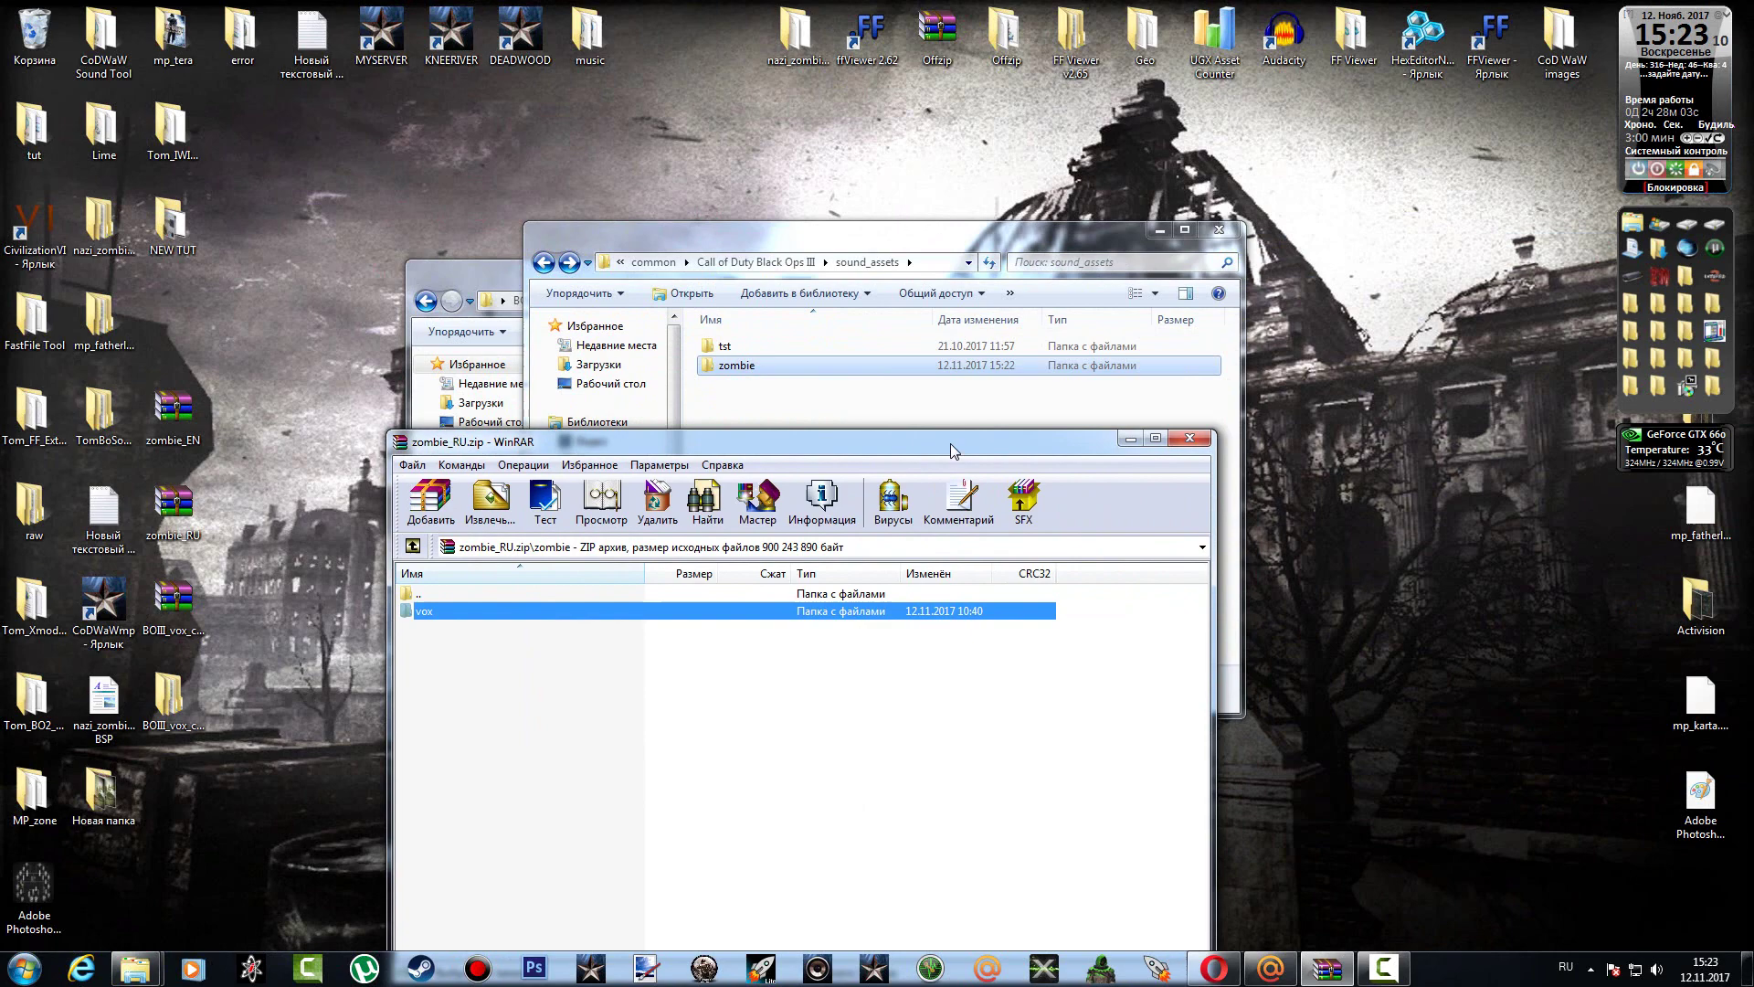
left_click(1192, 438)
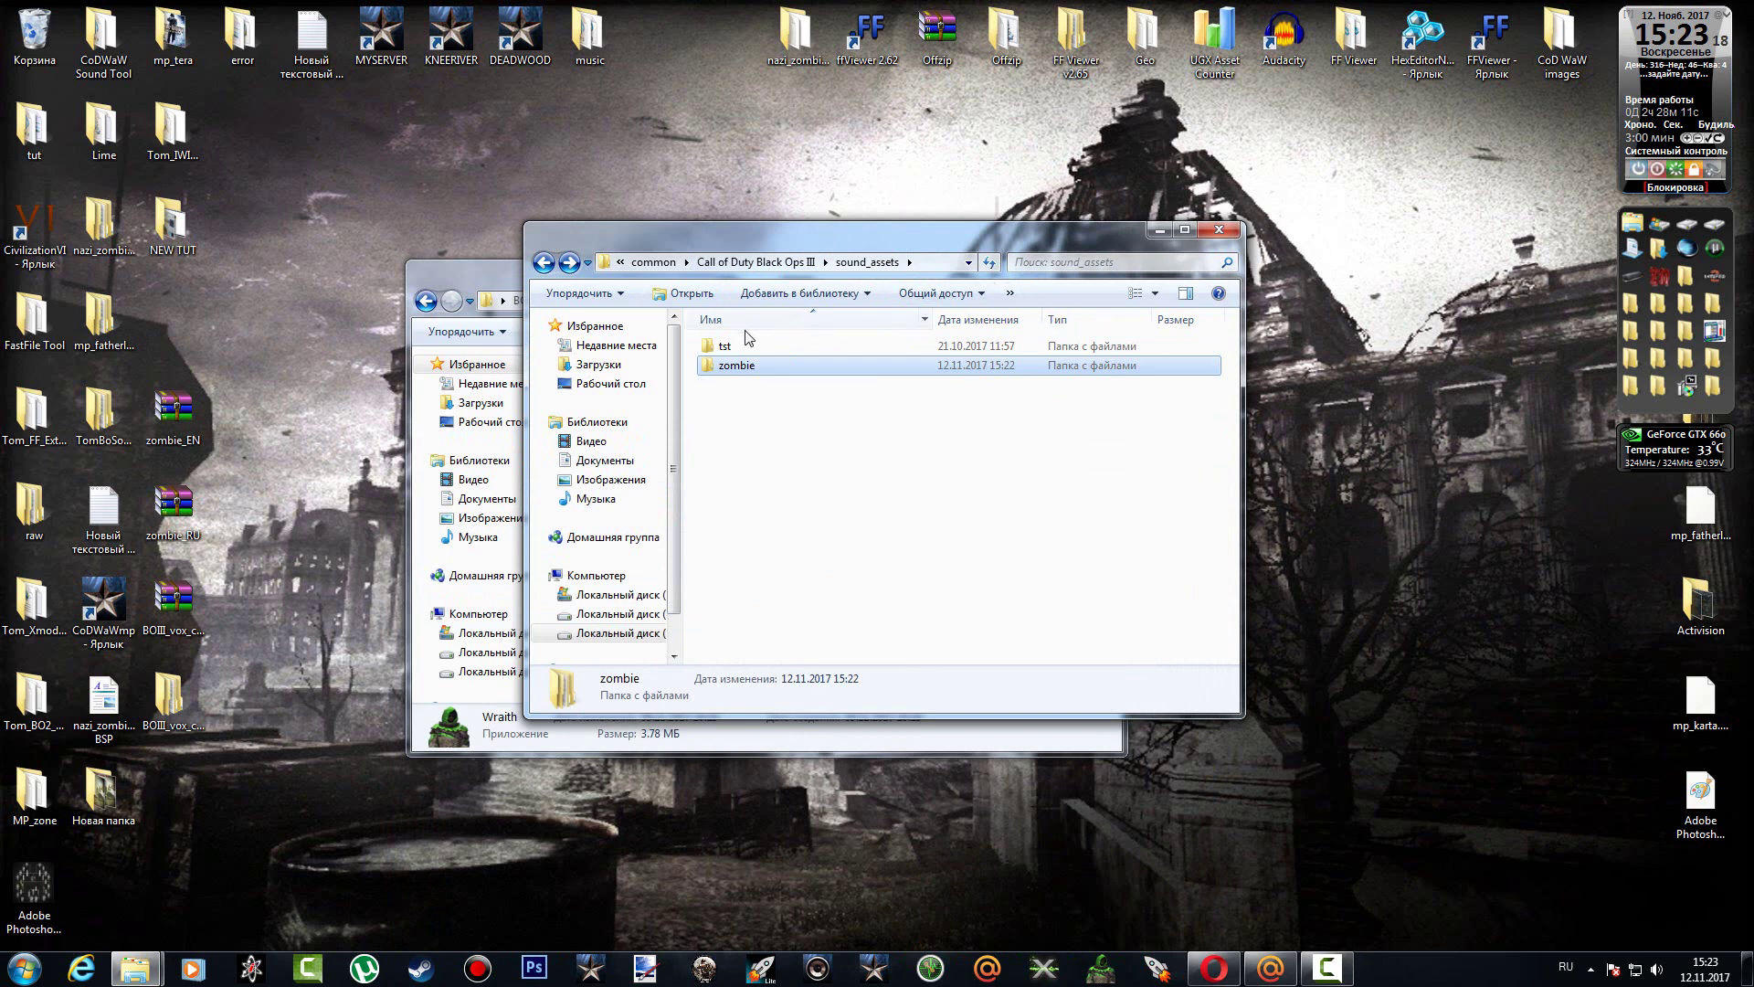
left_click(1217, 233)
left_click(1103, 266)
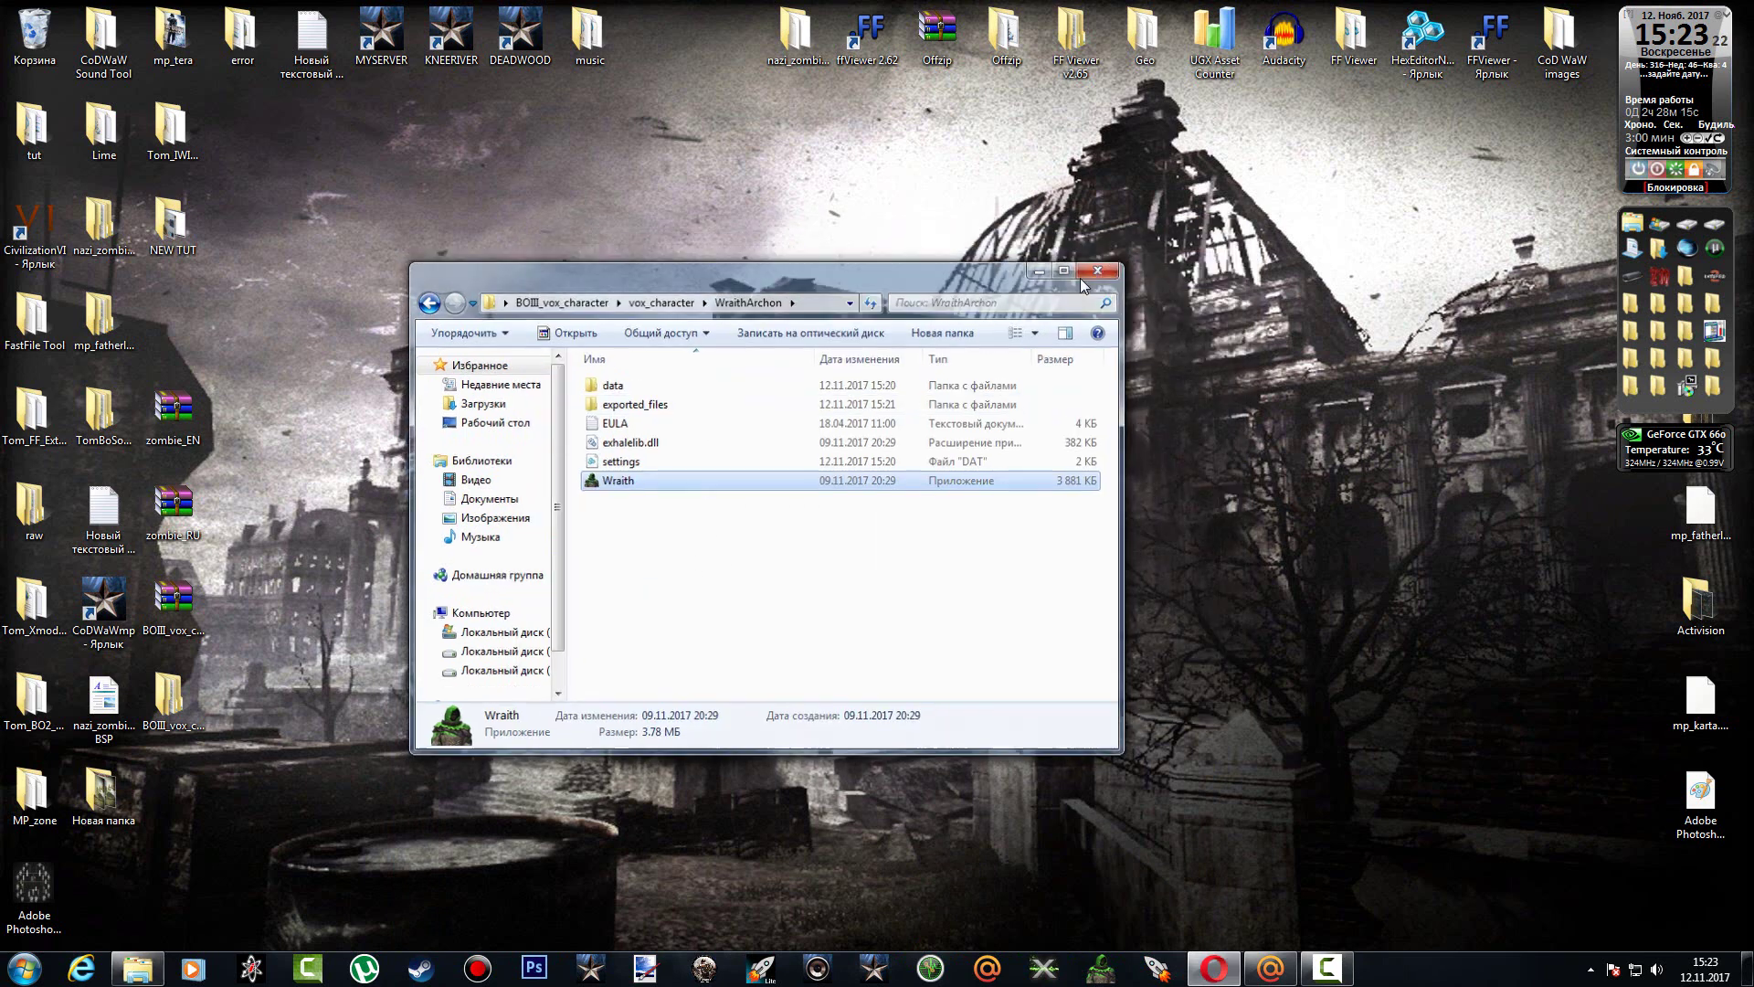
Extract bo3_zm_vox_updated.zip from the desktop's BOIII_vox_character\vox_character folder to its default destination and close the archive.
double_click(186, 702)
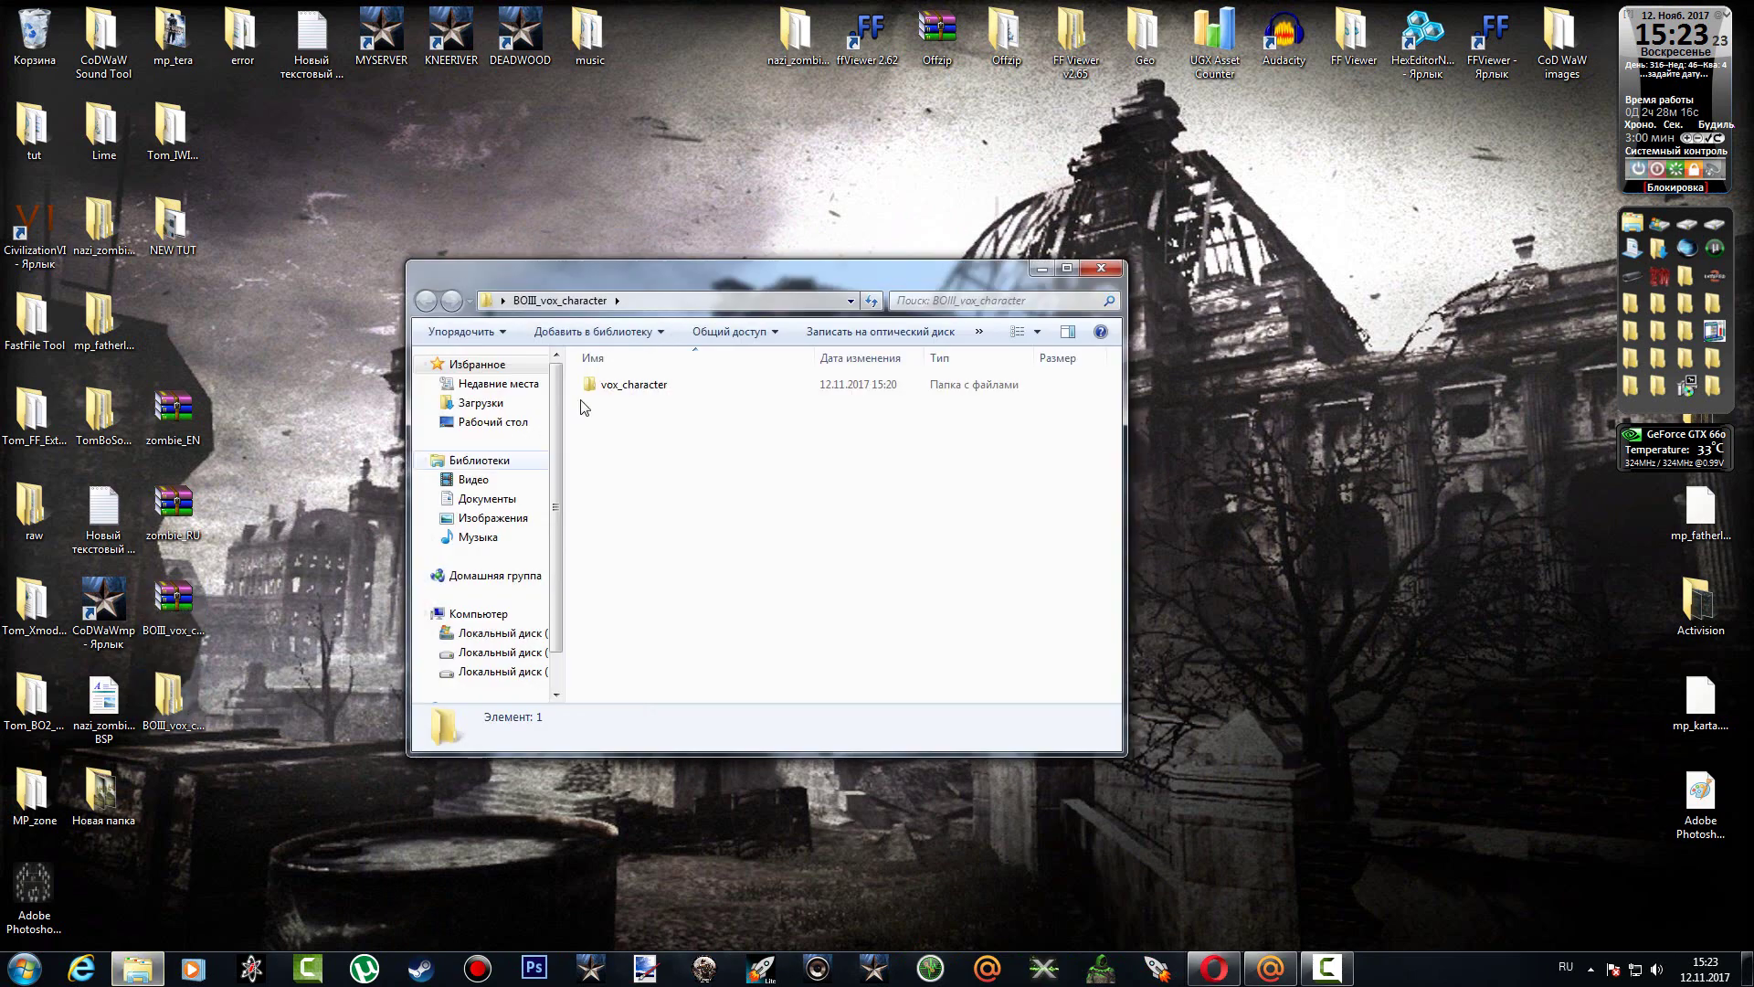
double_click(634, 384)
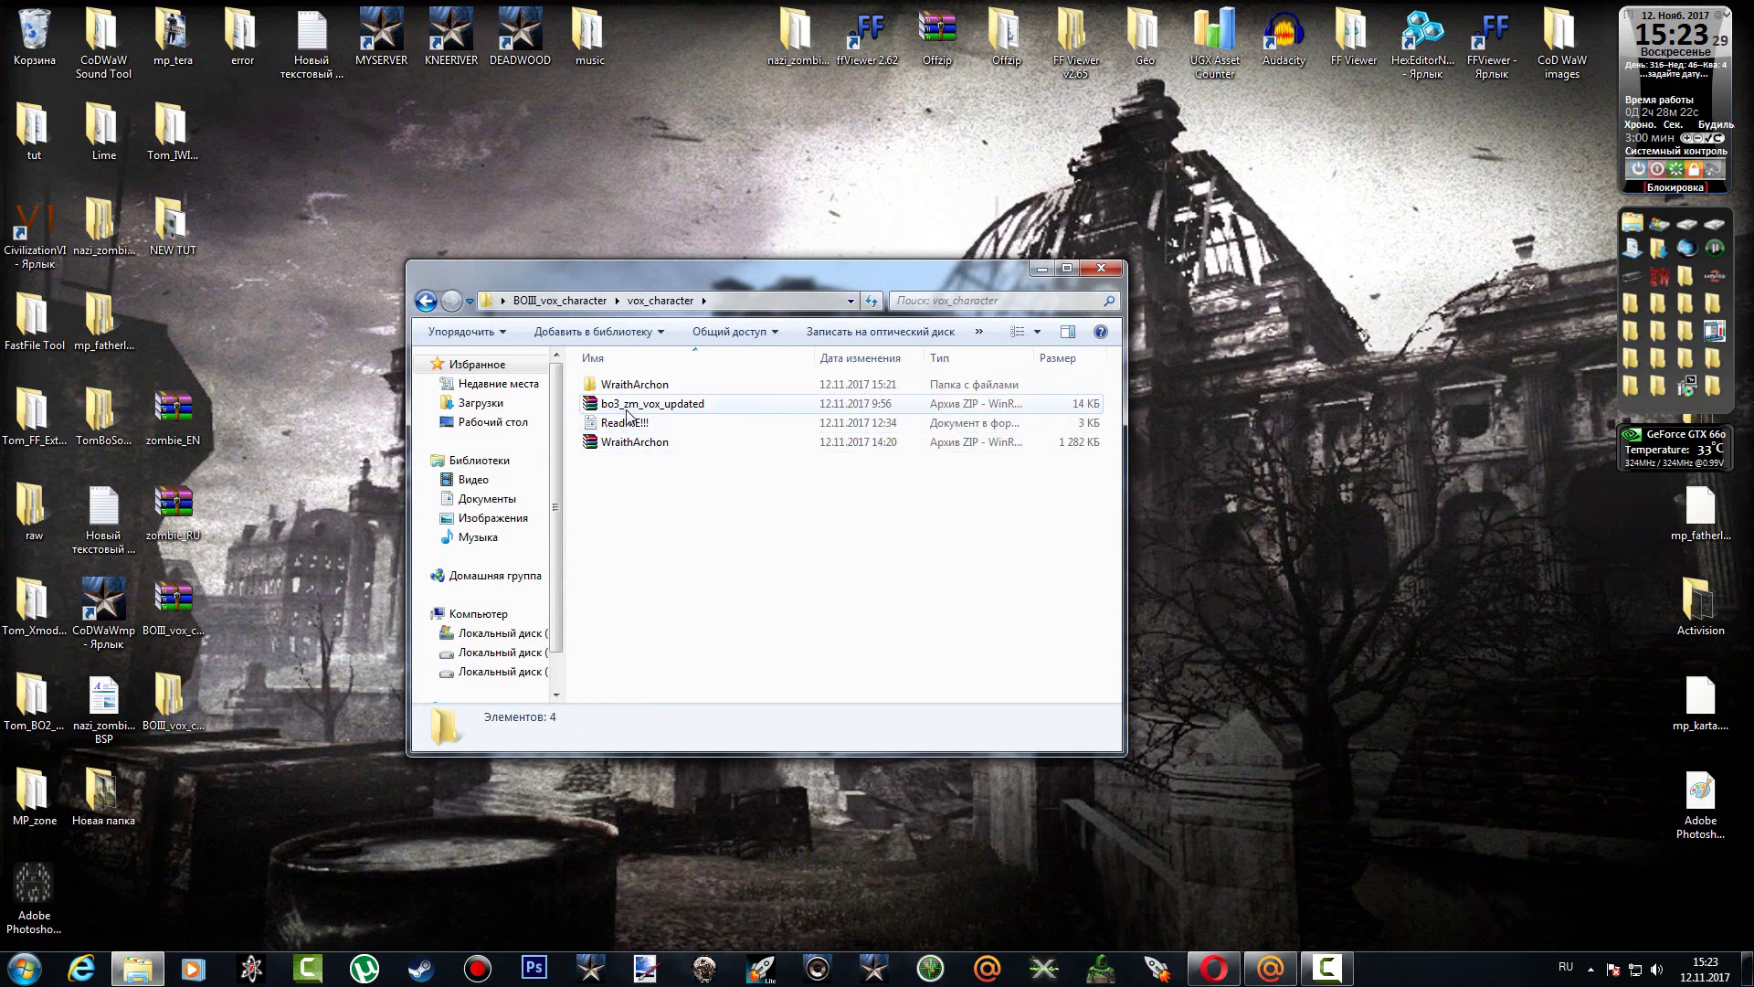
double_click(635, 407)
left_click(495, 507)
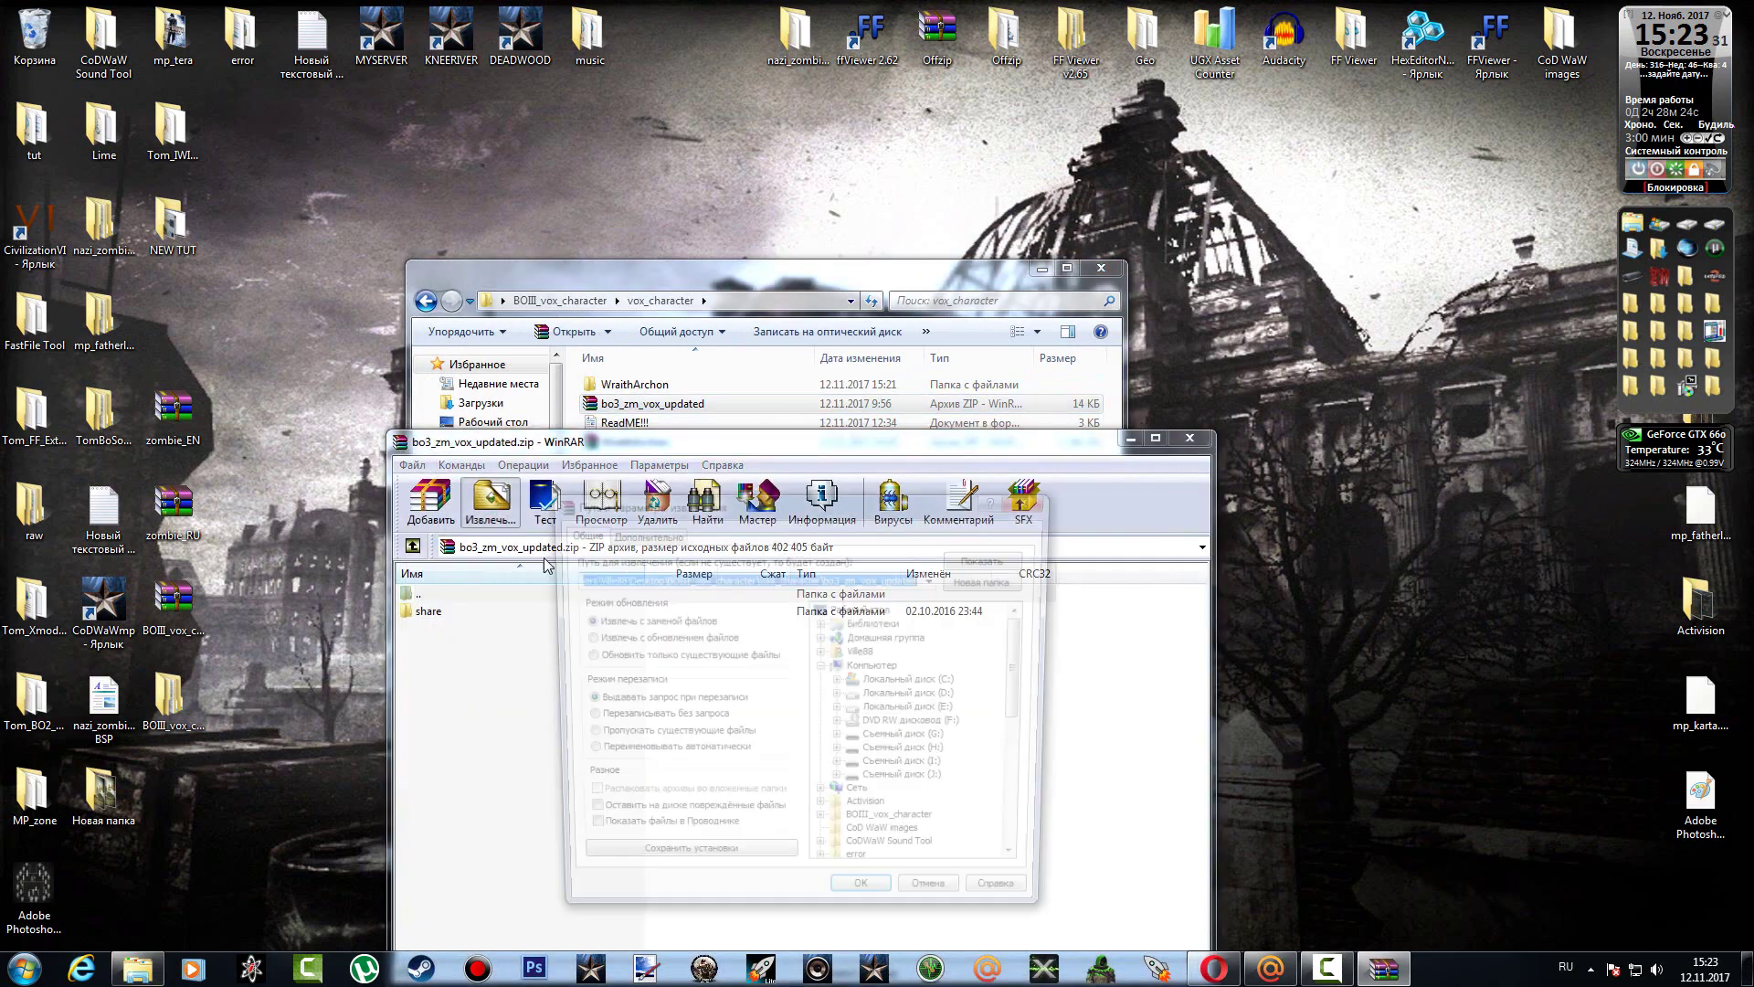
left_click(860, 905)
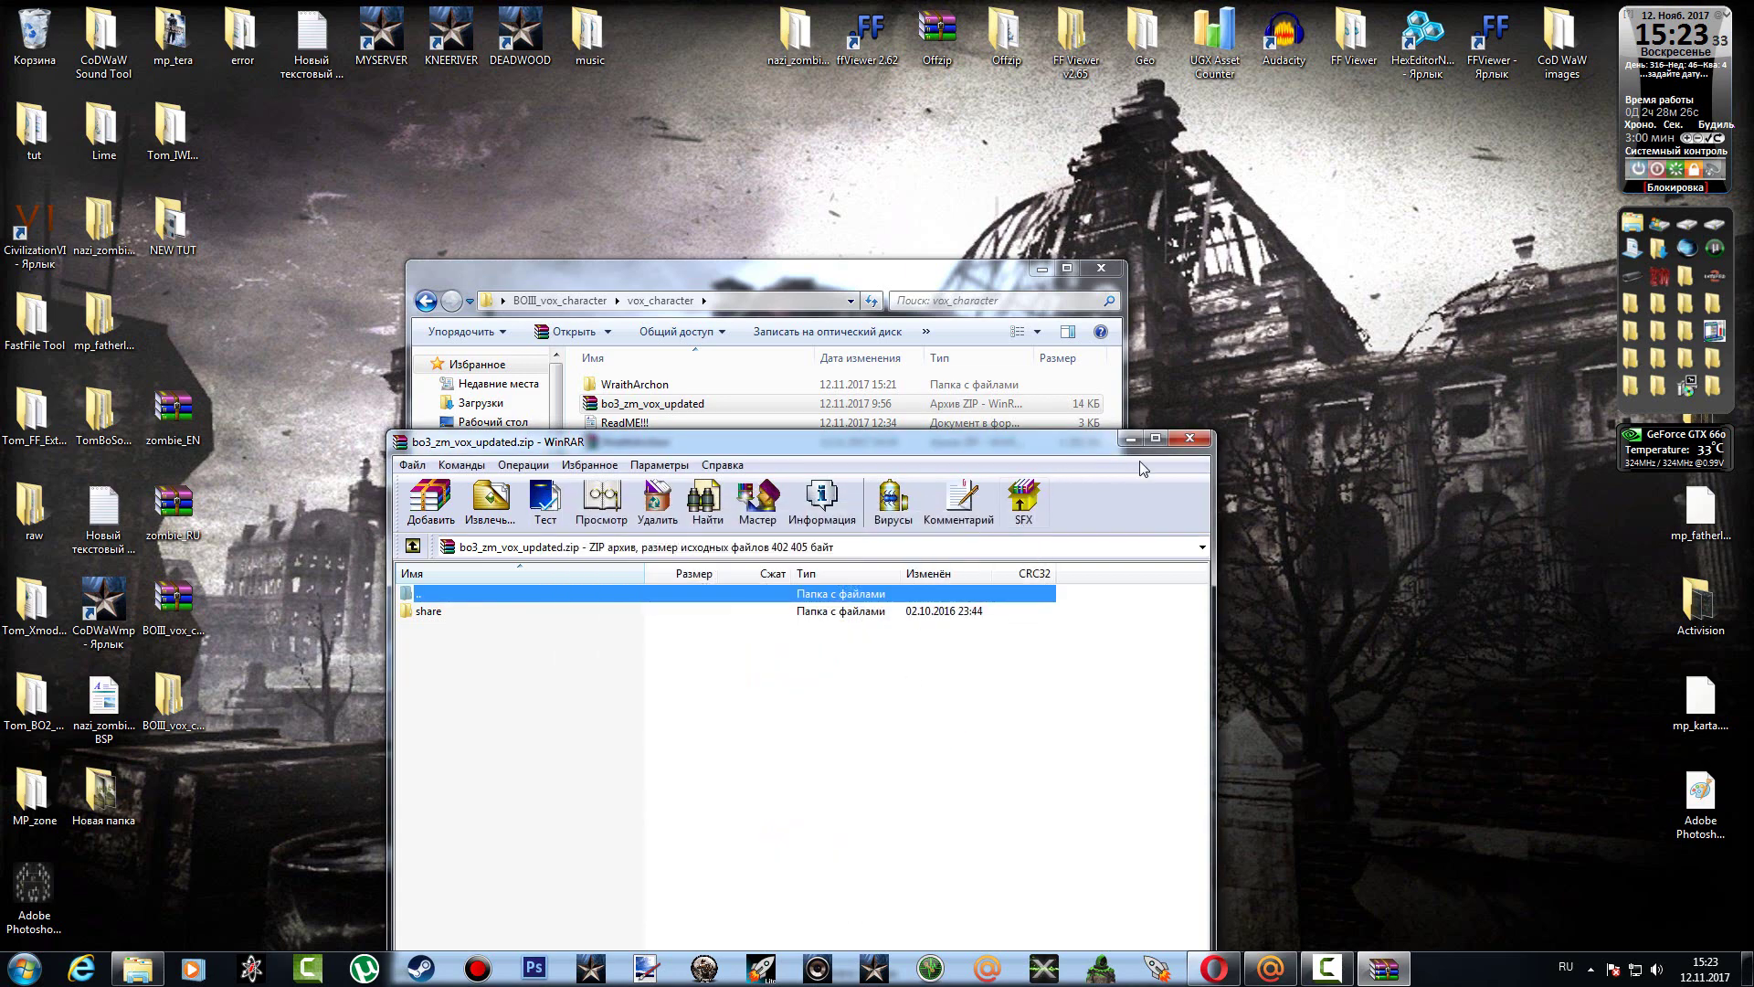
left_click(1198, 443)
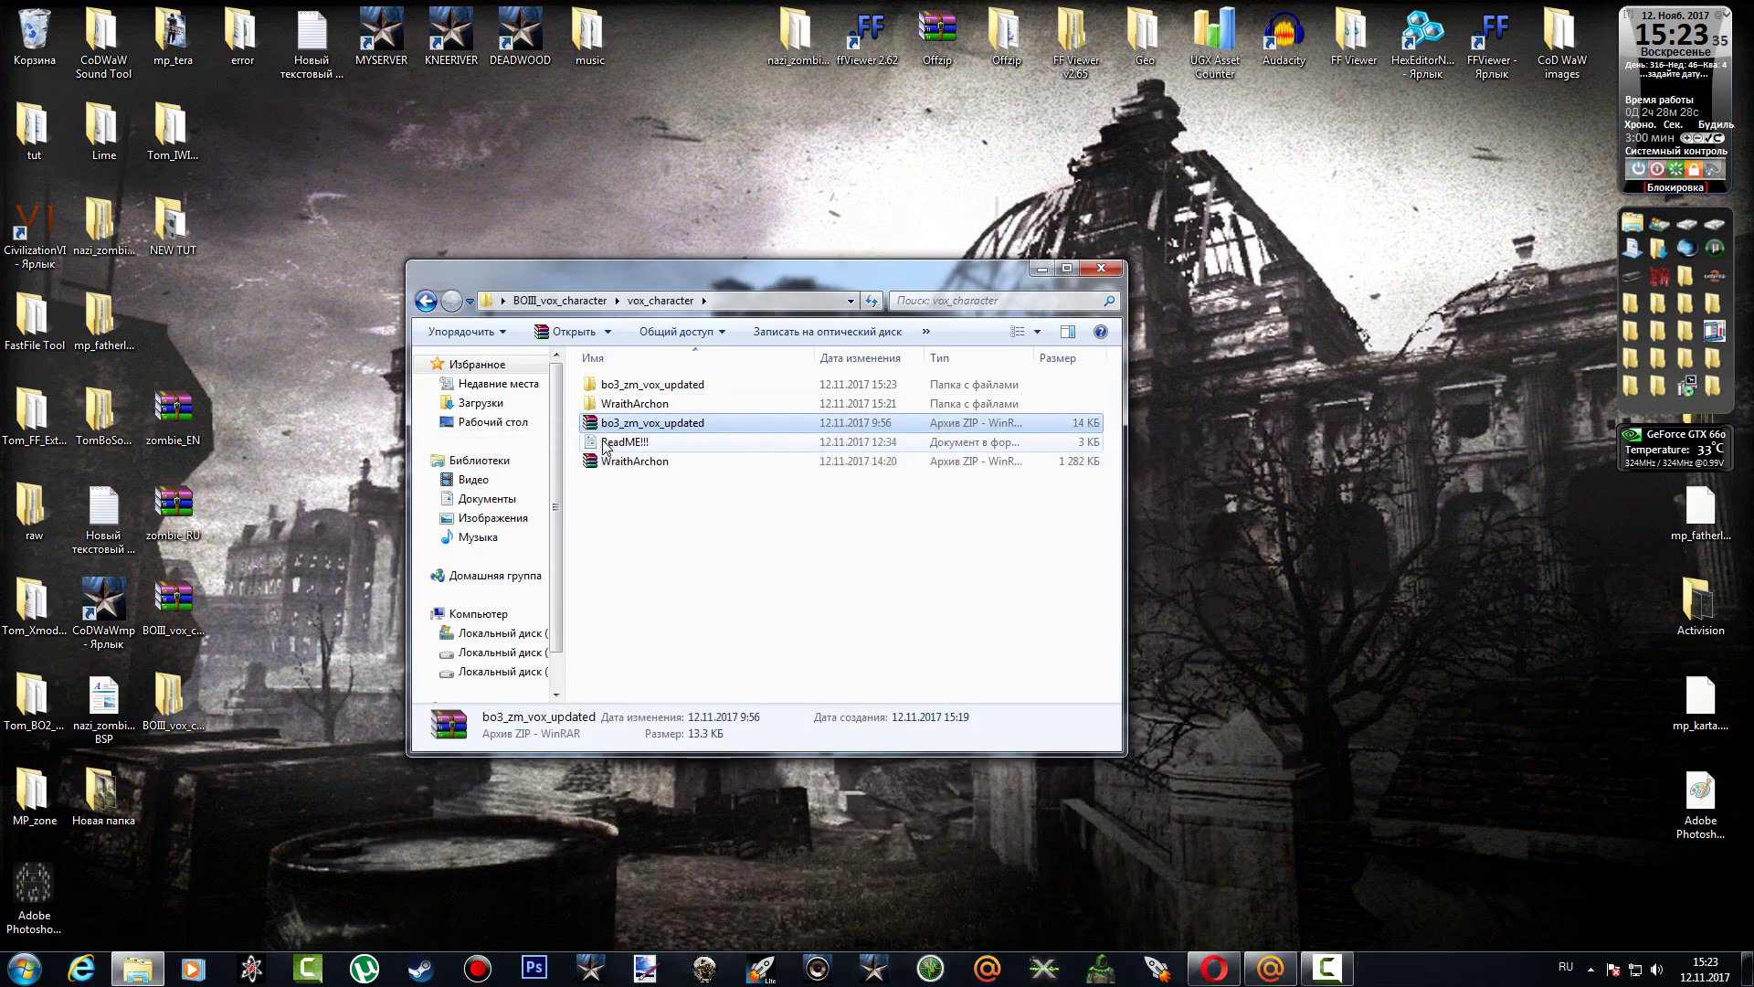
Copy the share folder from bo3_zm_vox_updated into the Call of Duty Black Ops III folder, merging it with the existing share folder.
double_click(665, 385)
left_click(608, 387)
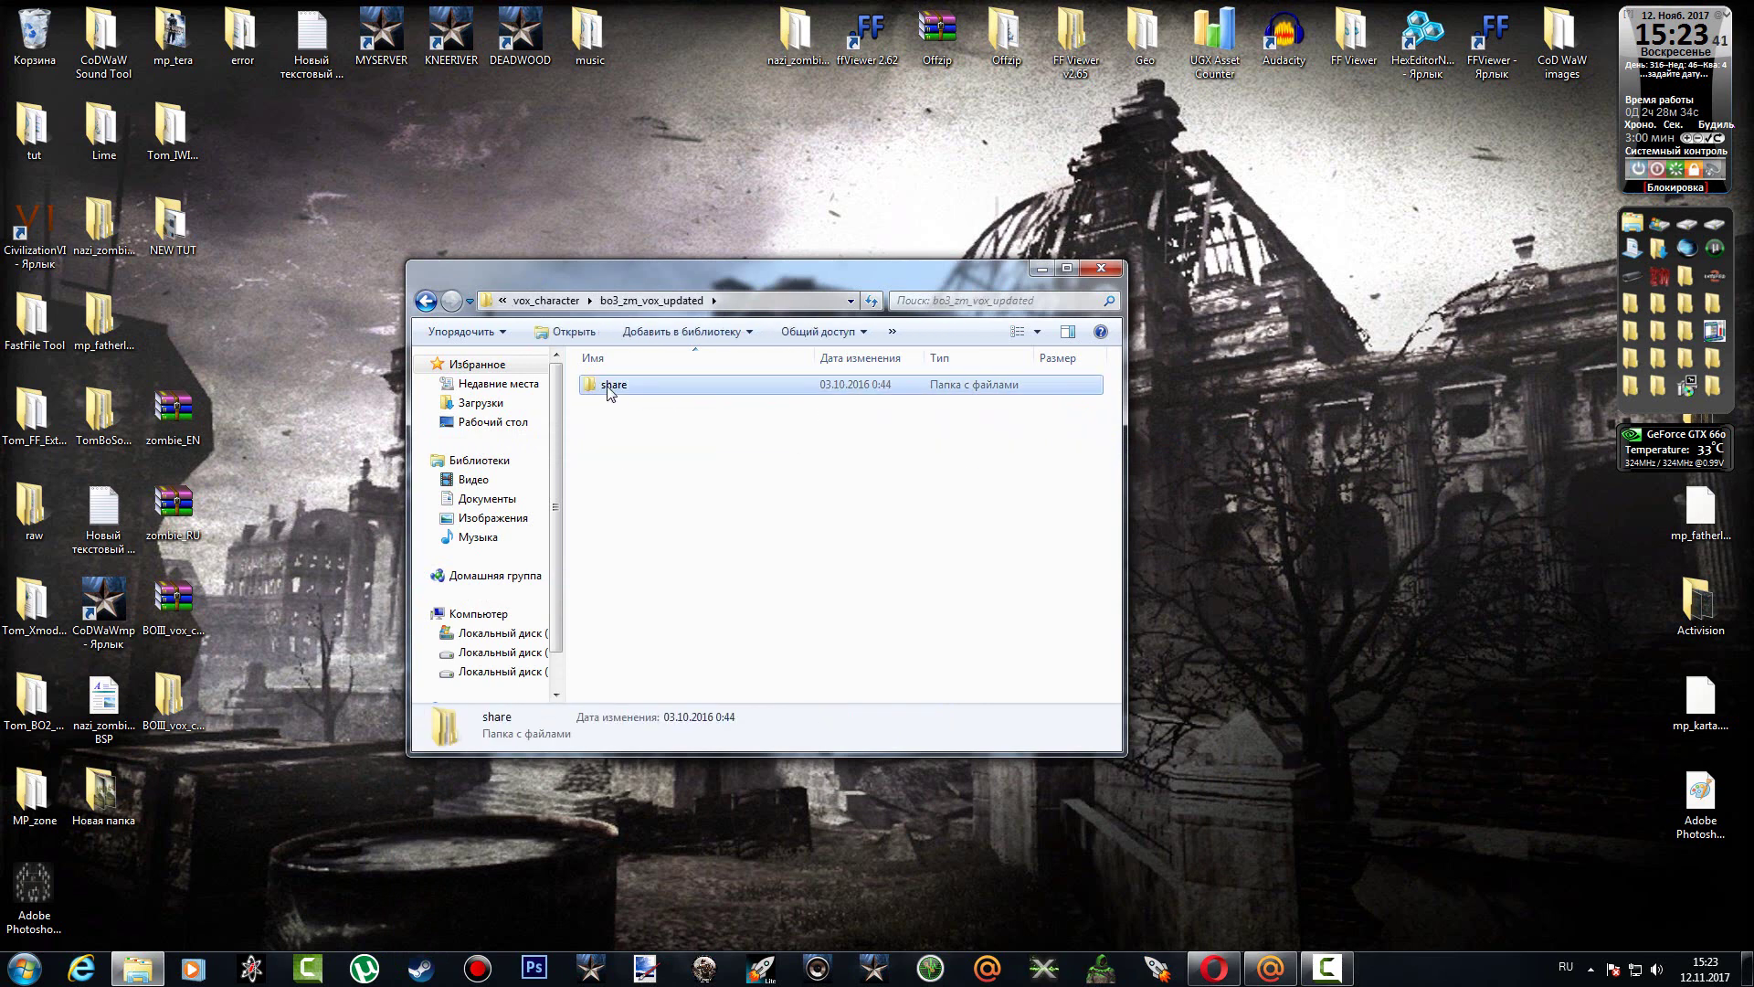
right_click(608, 392)
left_click(686, 697)
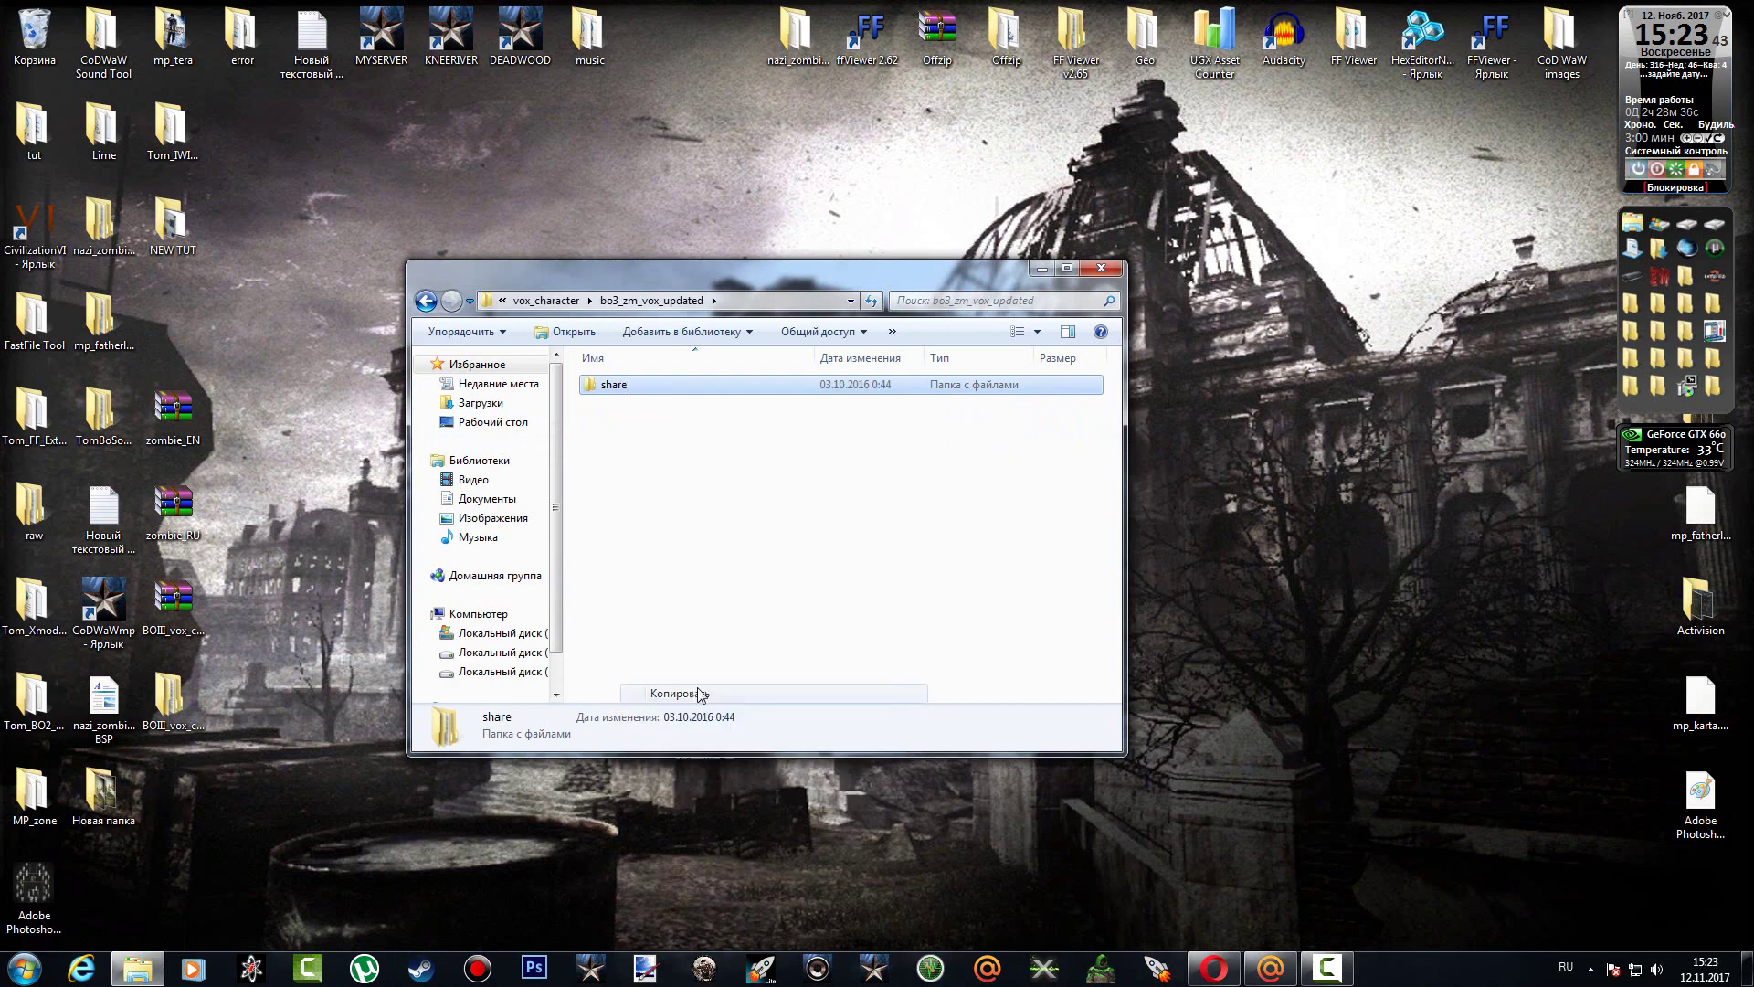
left_click(1658, 302)
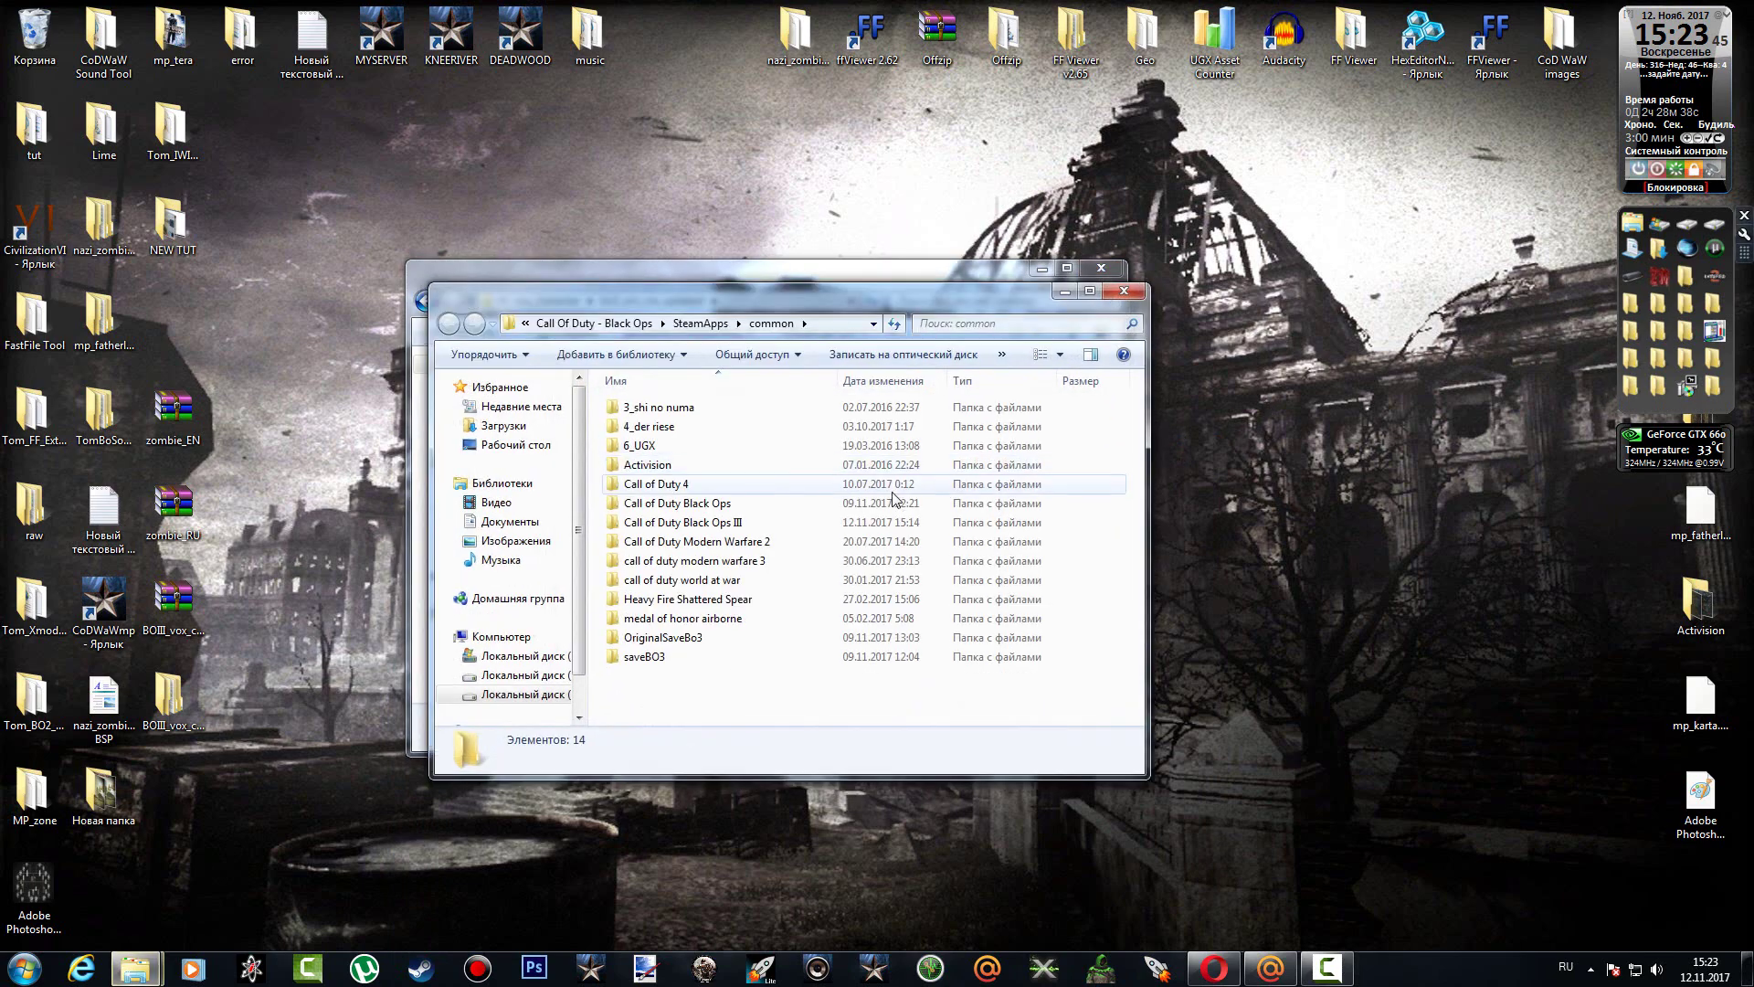
double_click(727, 526)
left_click_drag(813, 300, 1221, 302)
right_click(1005, 491)
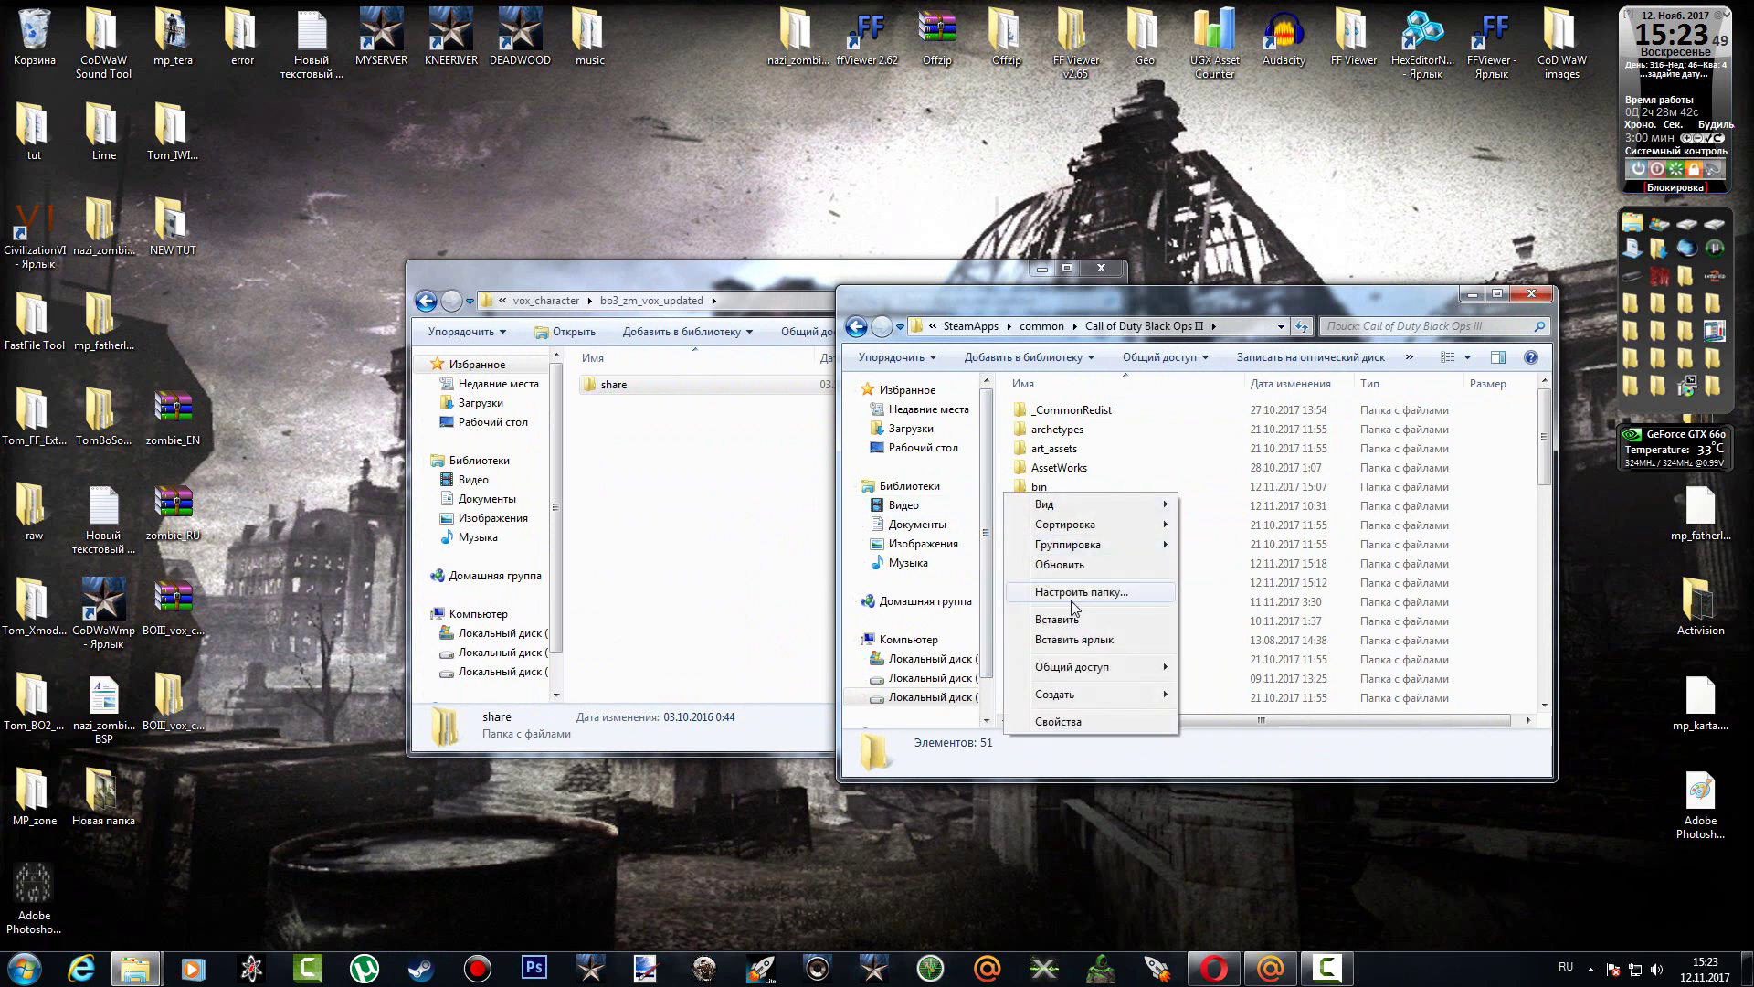
left_click(1060, 620)
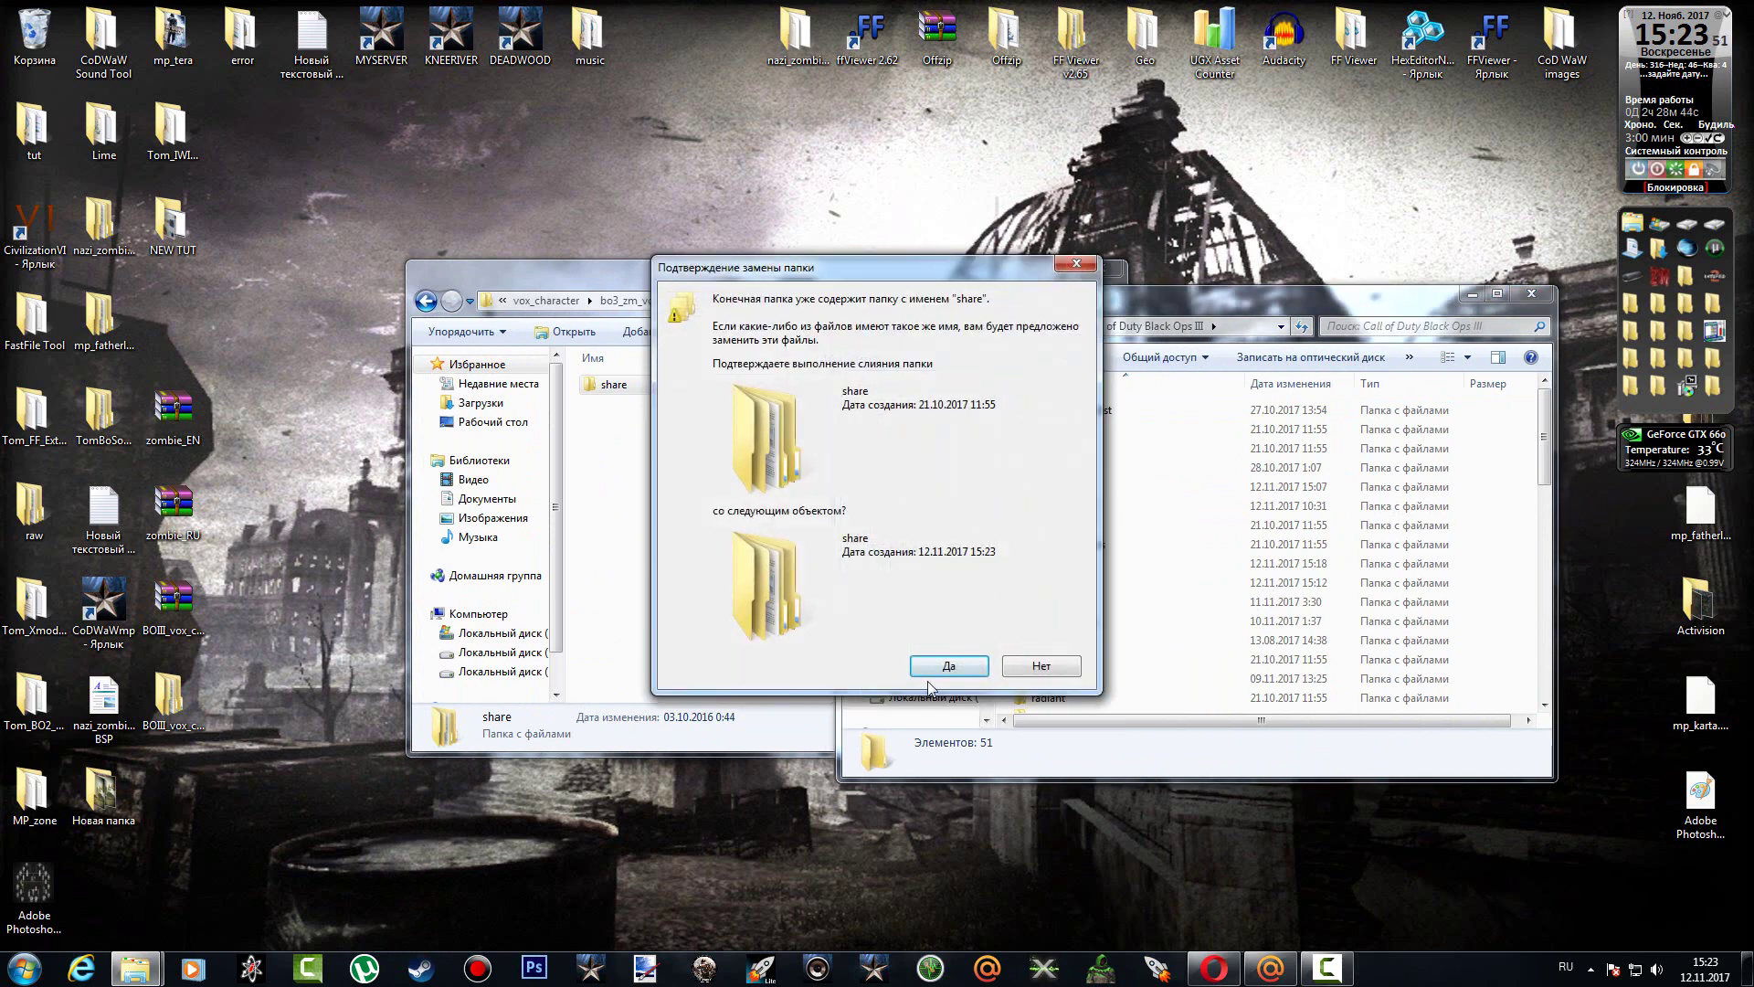
left_click(932, 669)
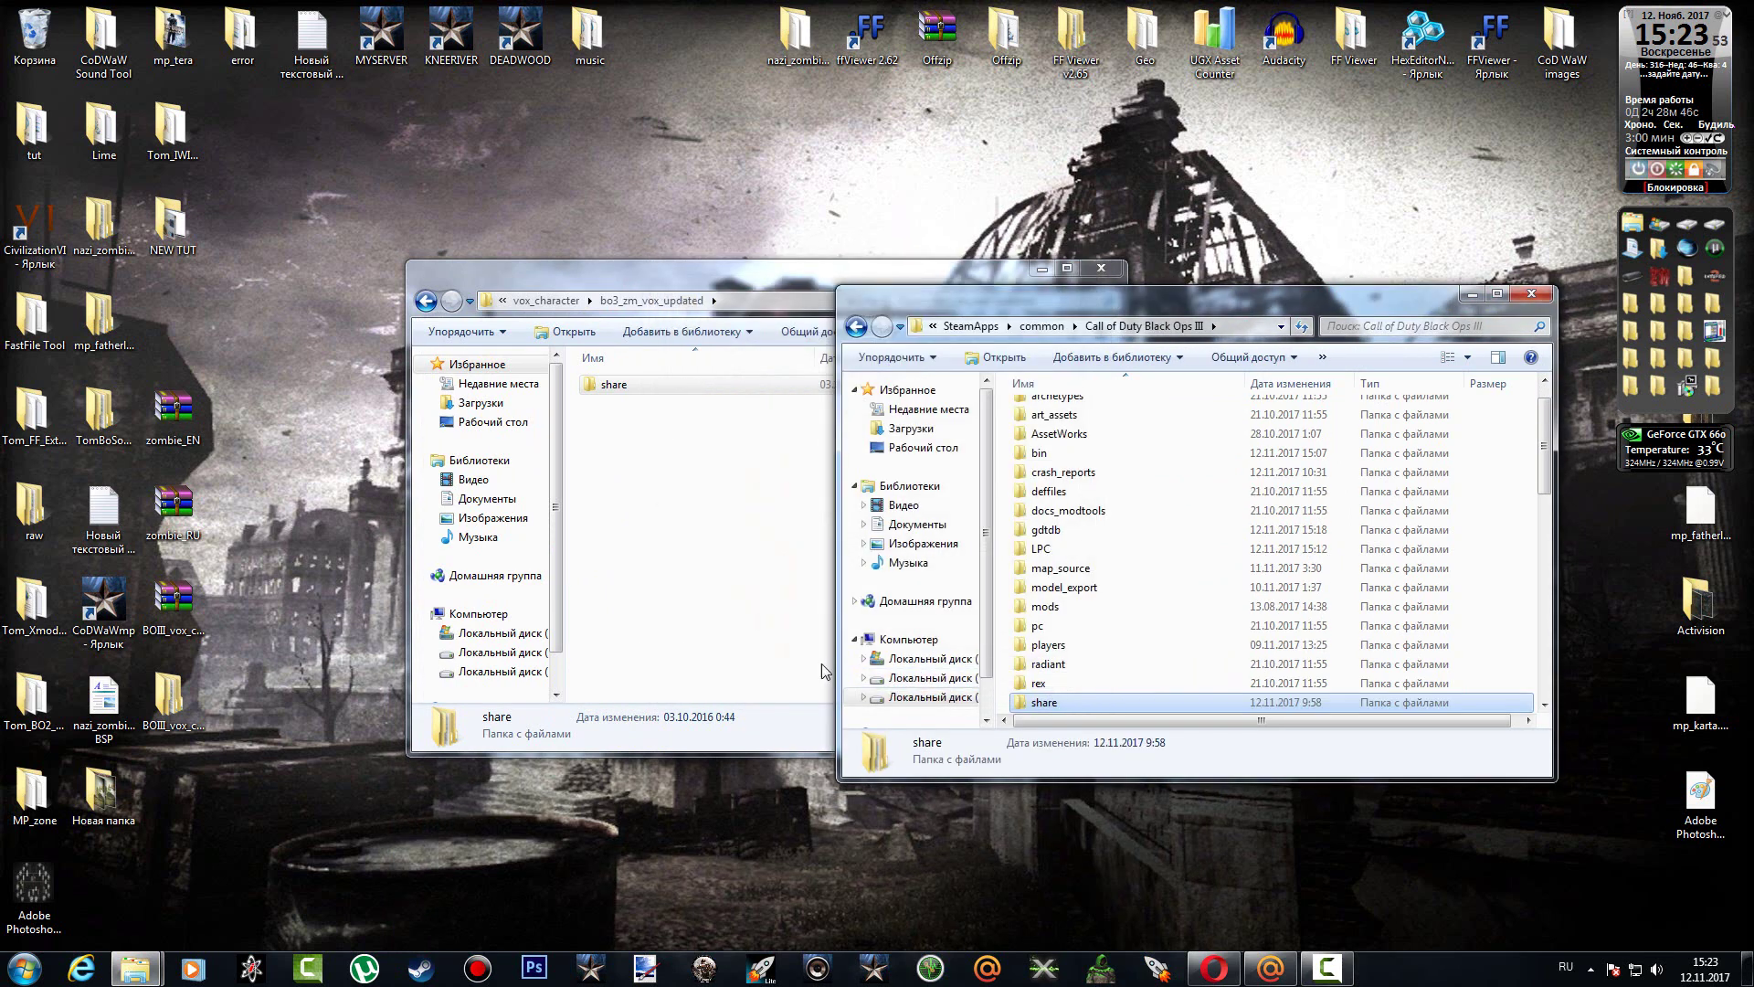
Open the ReadME!!! document from the vox_character folder and place the Call of Duty Black Ops III folder window beside it.
left_click(429, 301)
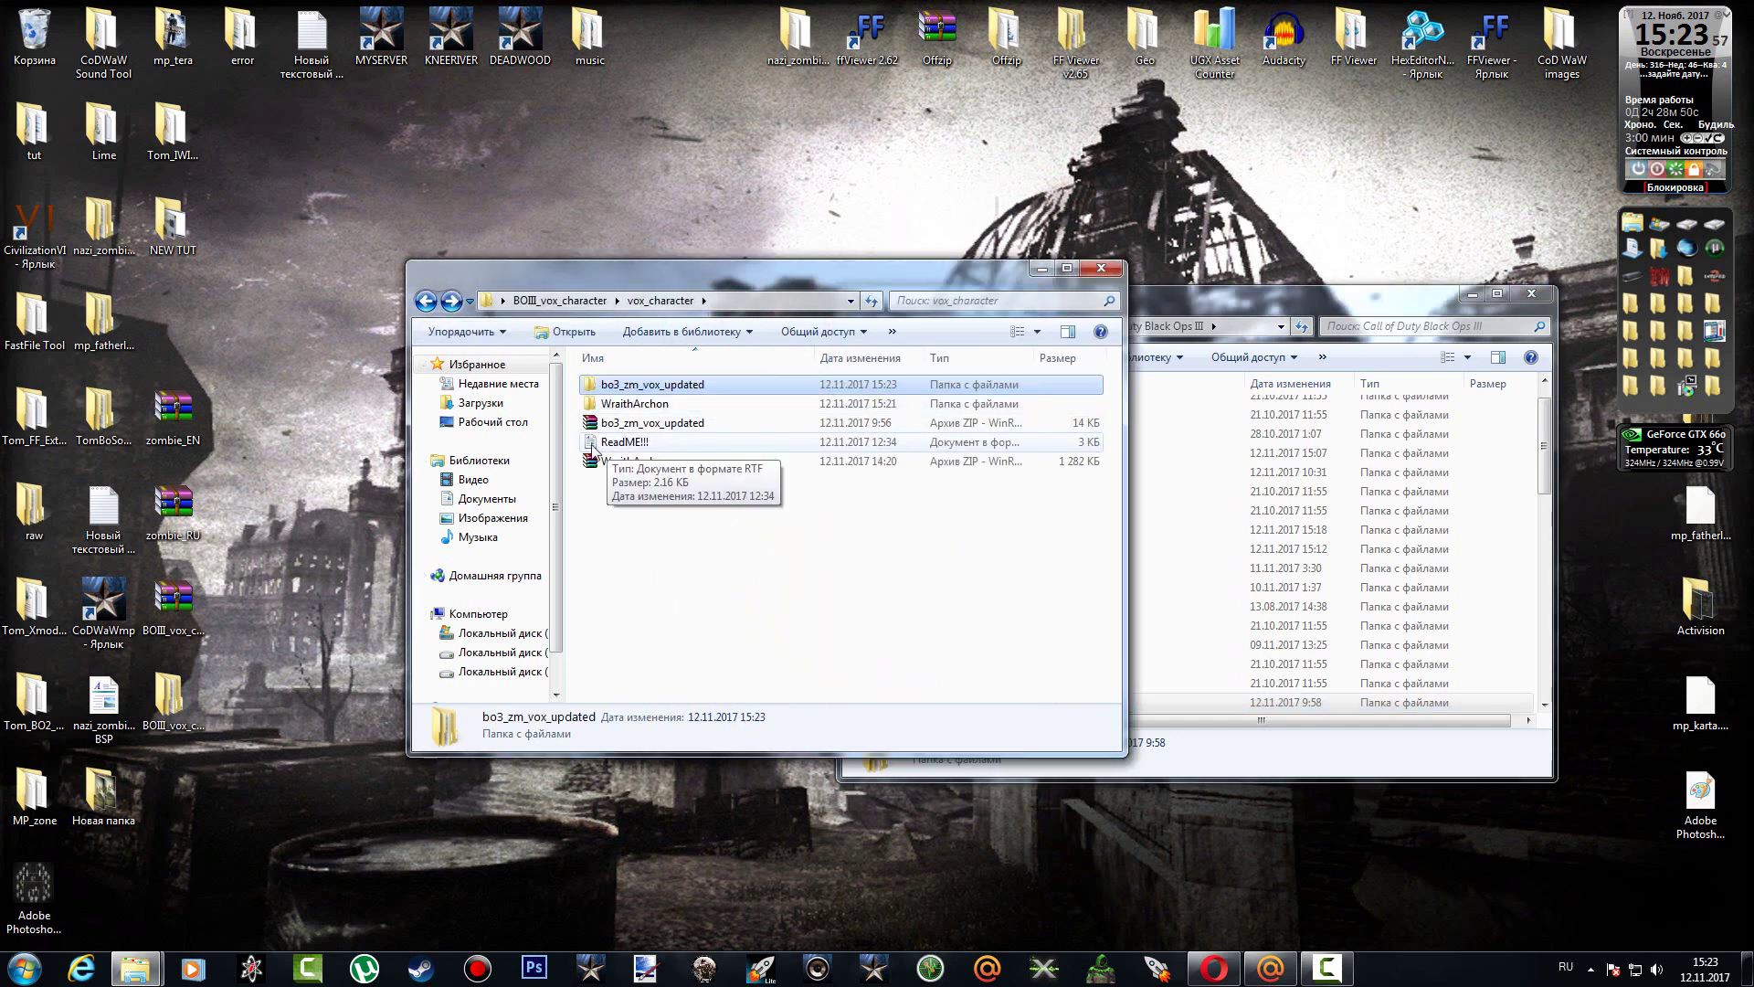
double_click(642, 448)
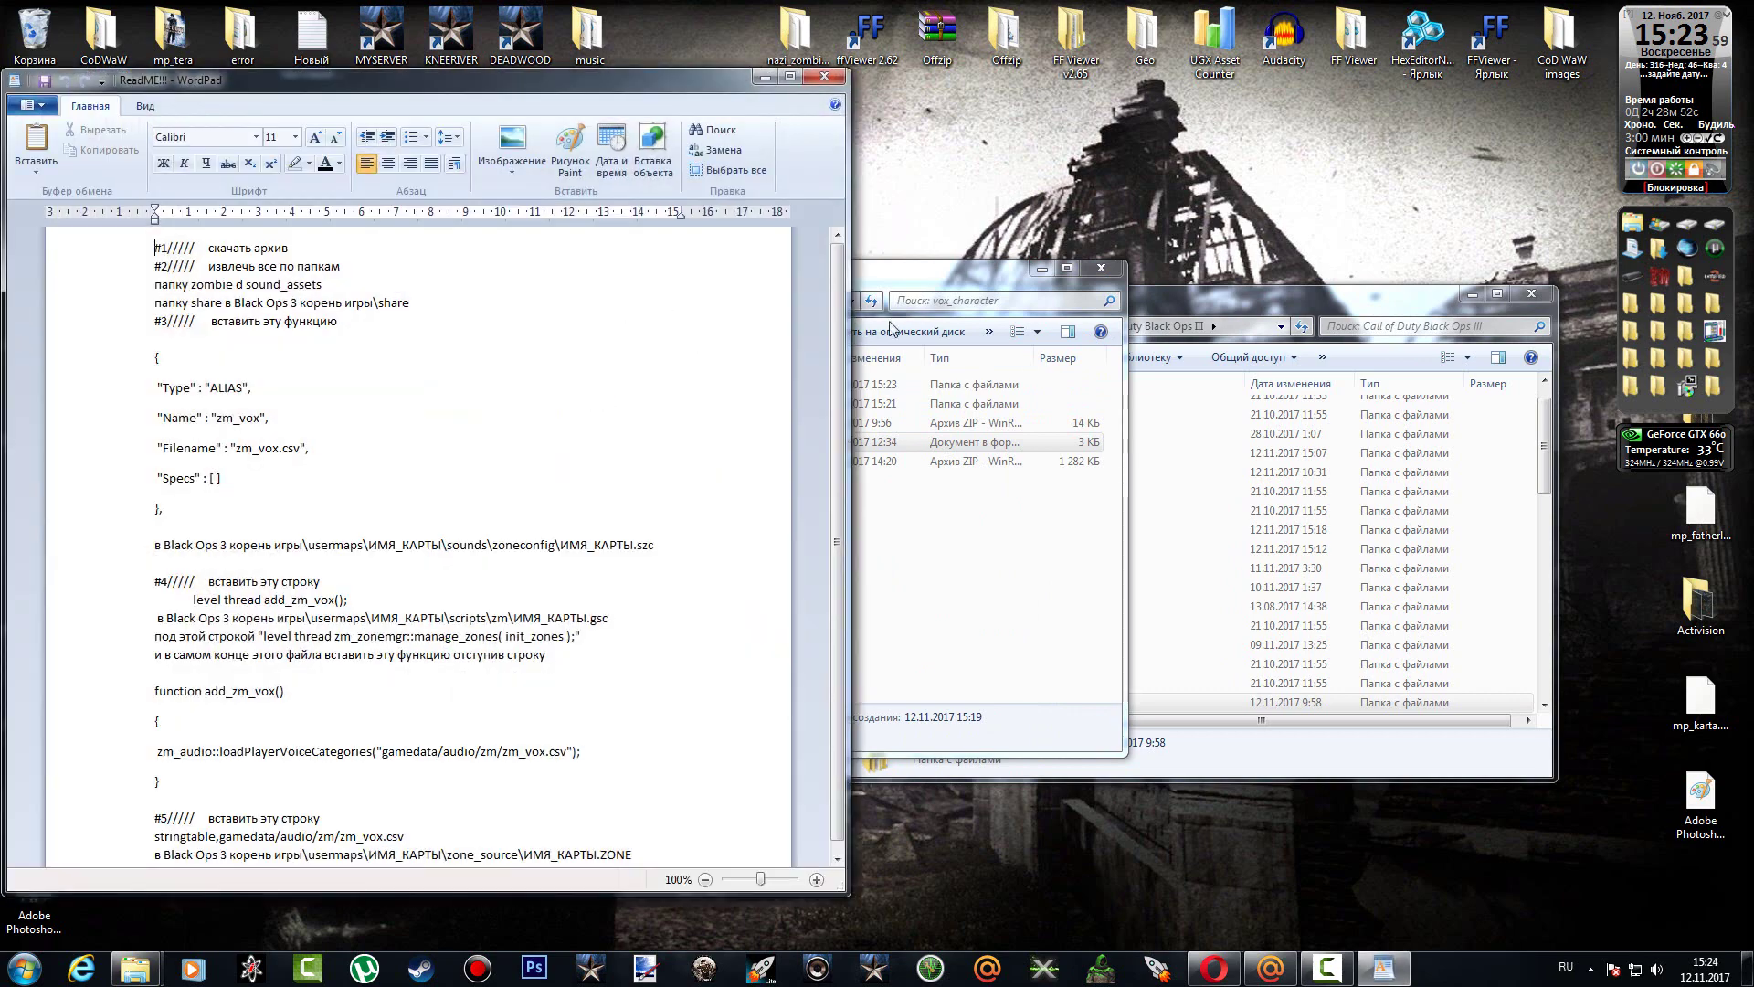
left_click_drag(1226, 291, 1259, 272)
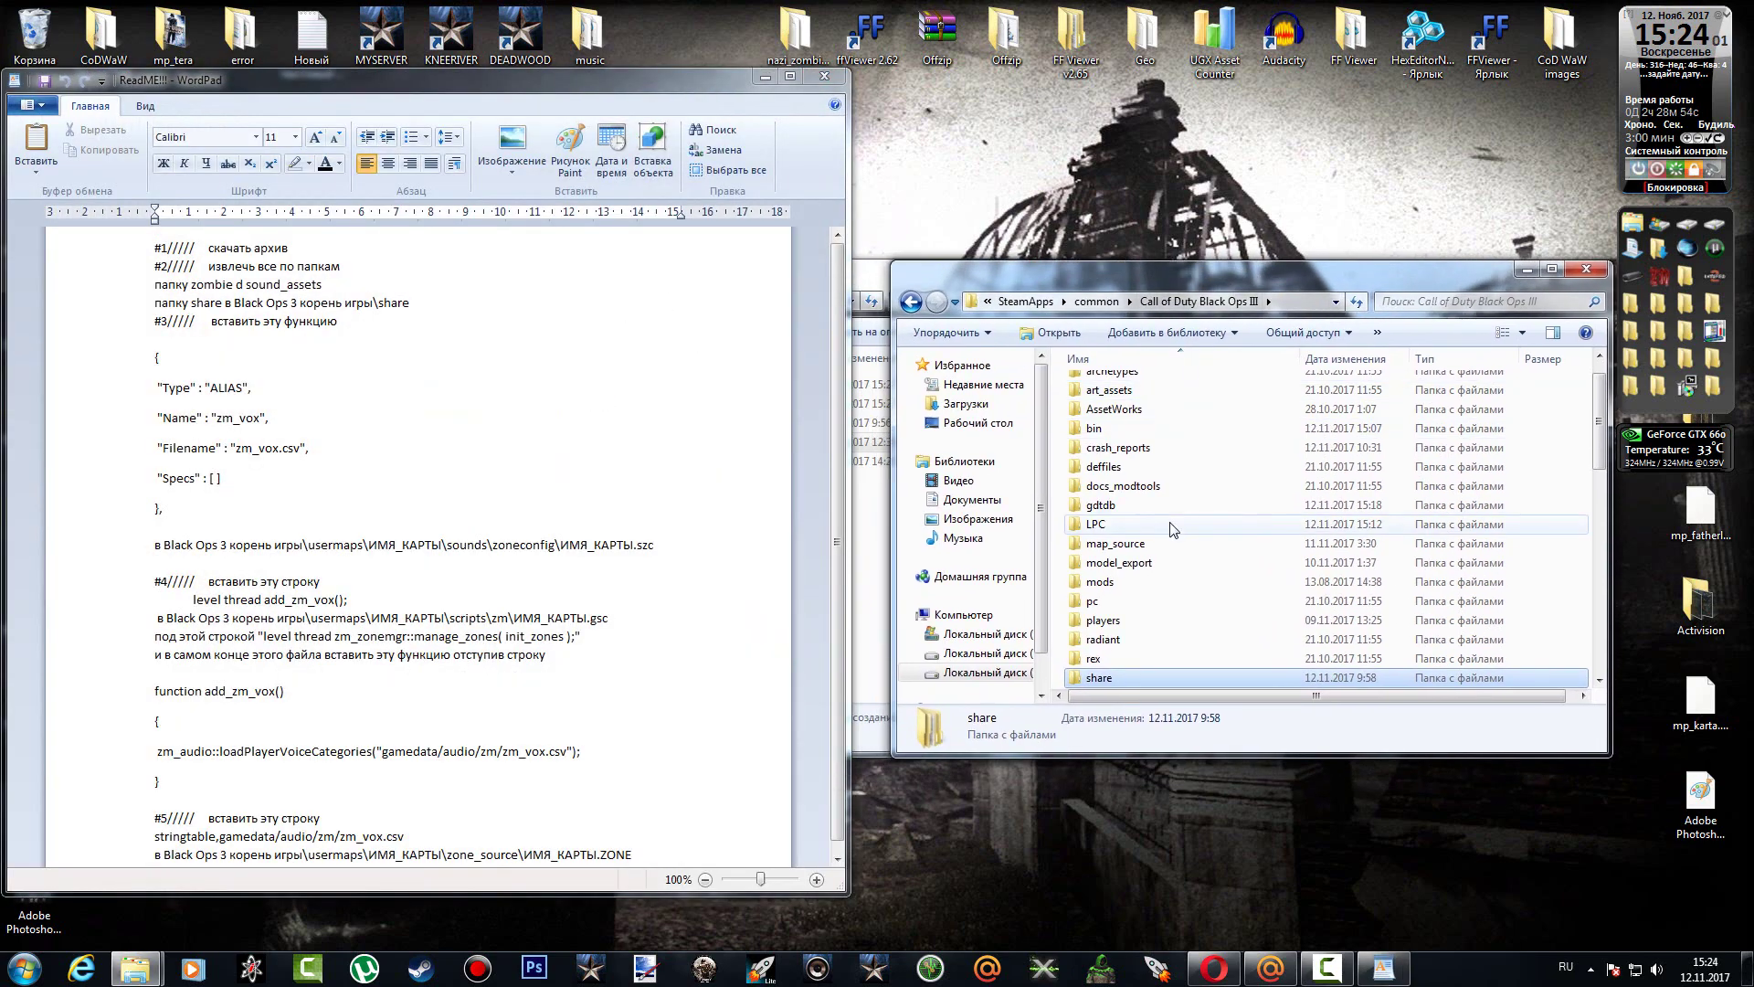
Open the zm_voxchar SZC file from usermaps\zm_voxchar\sound\zoneconfig in the Call of Duty Black Ops III folder.
scroll(1166, 577, "down", 3)
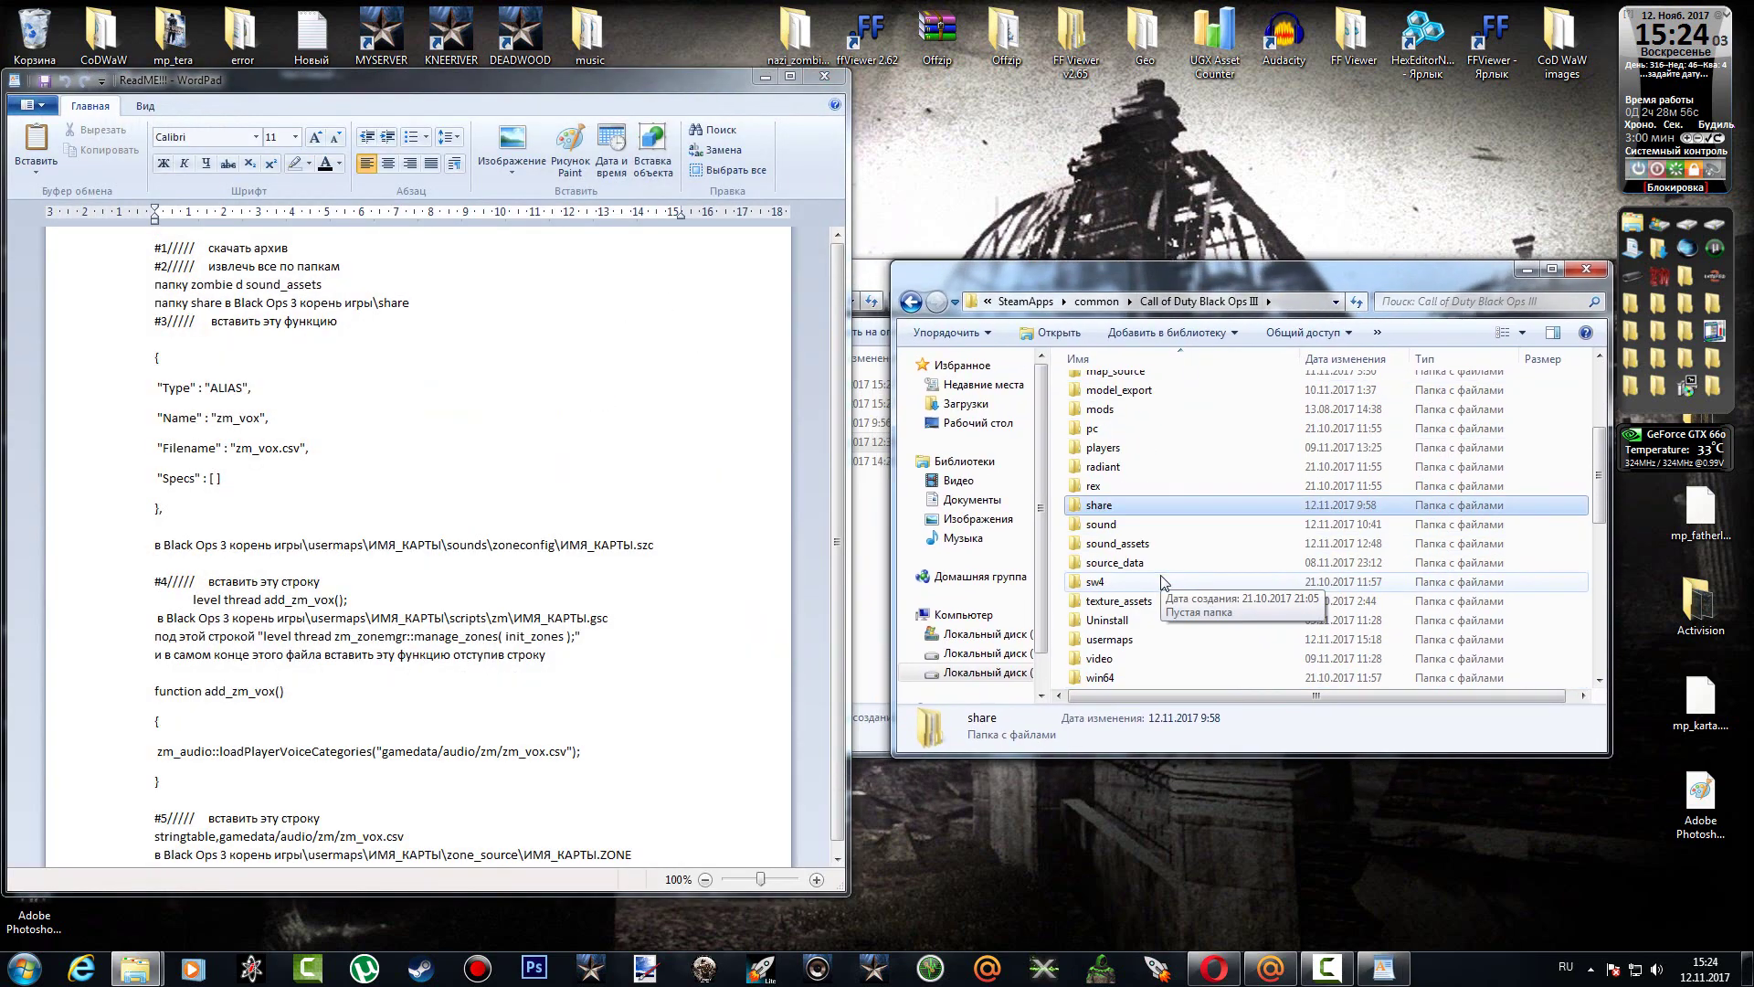
double_click(1109, 639)
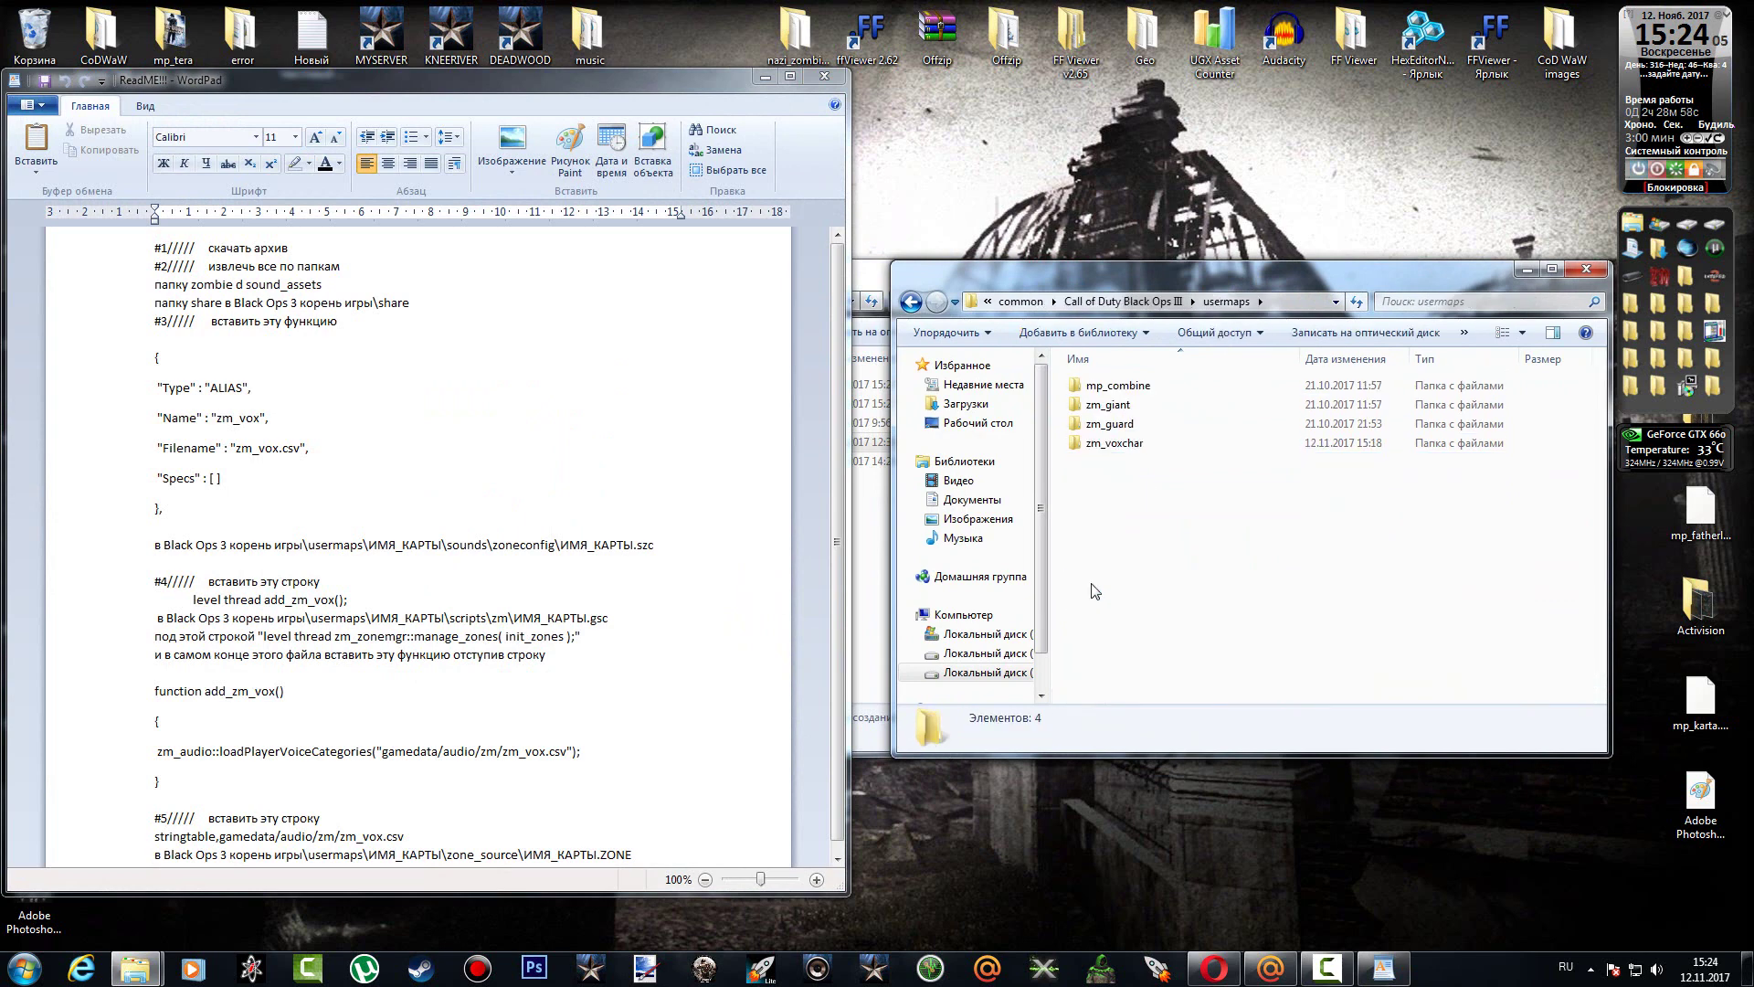
left_click(1104, 453)
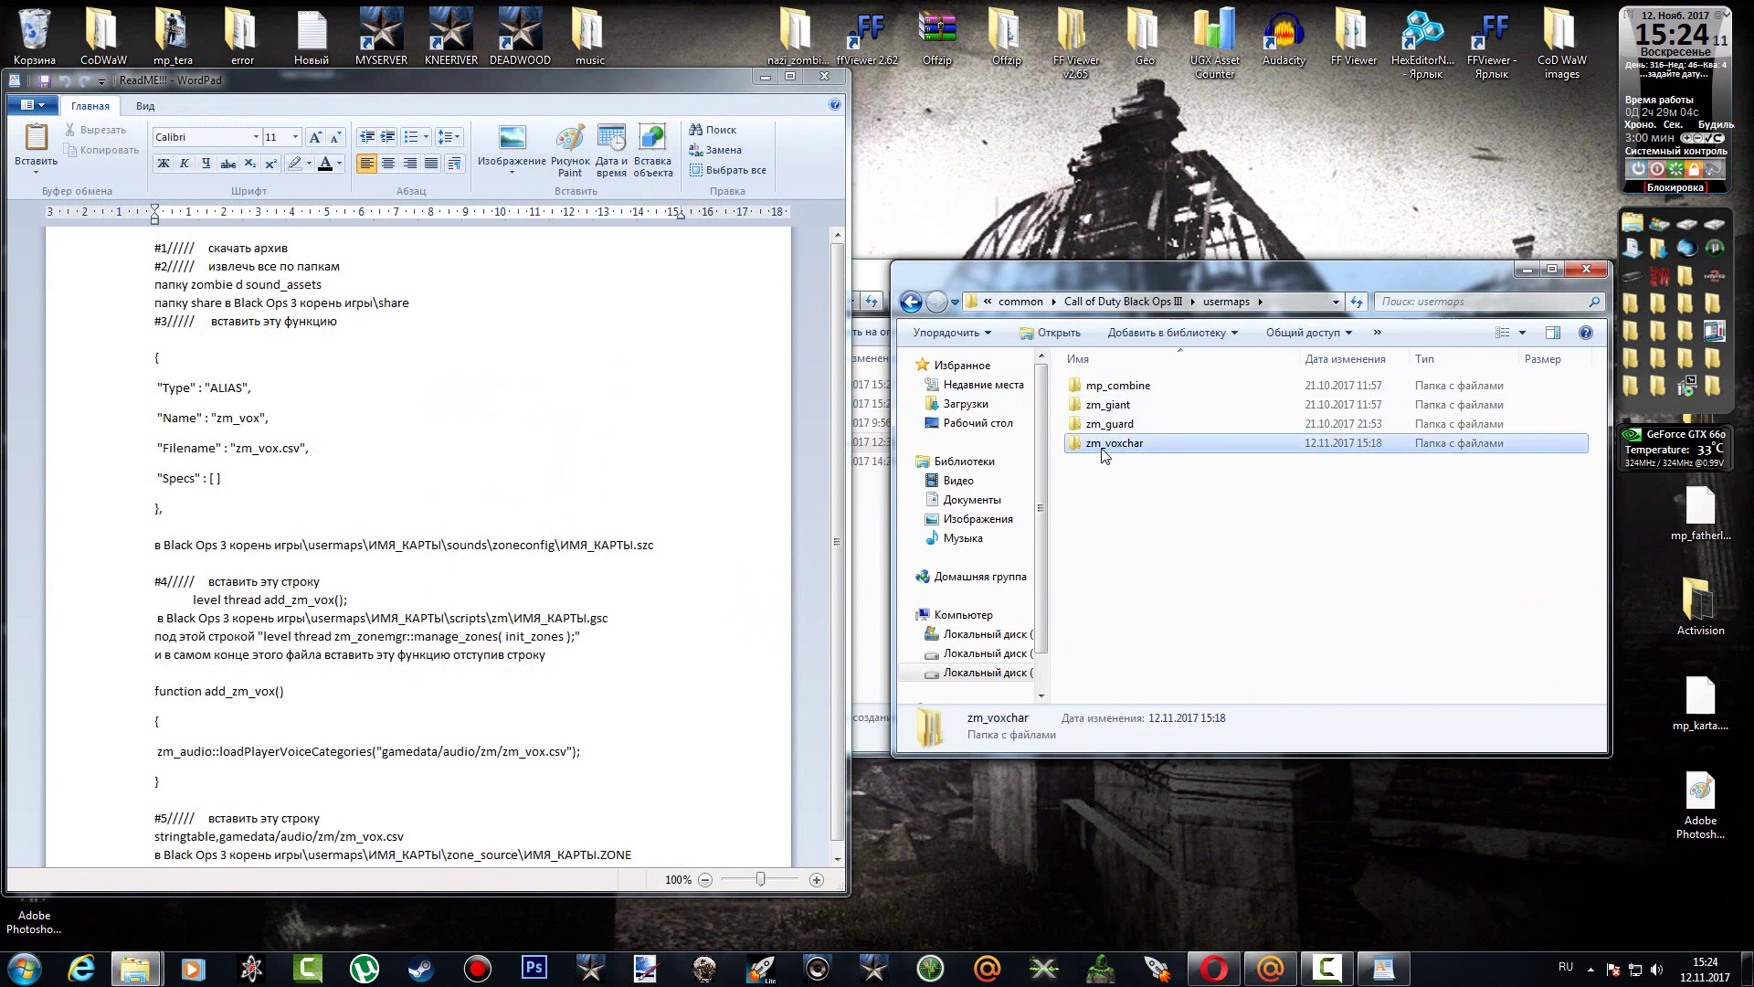
double_click(1104, 453)
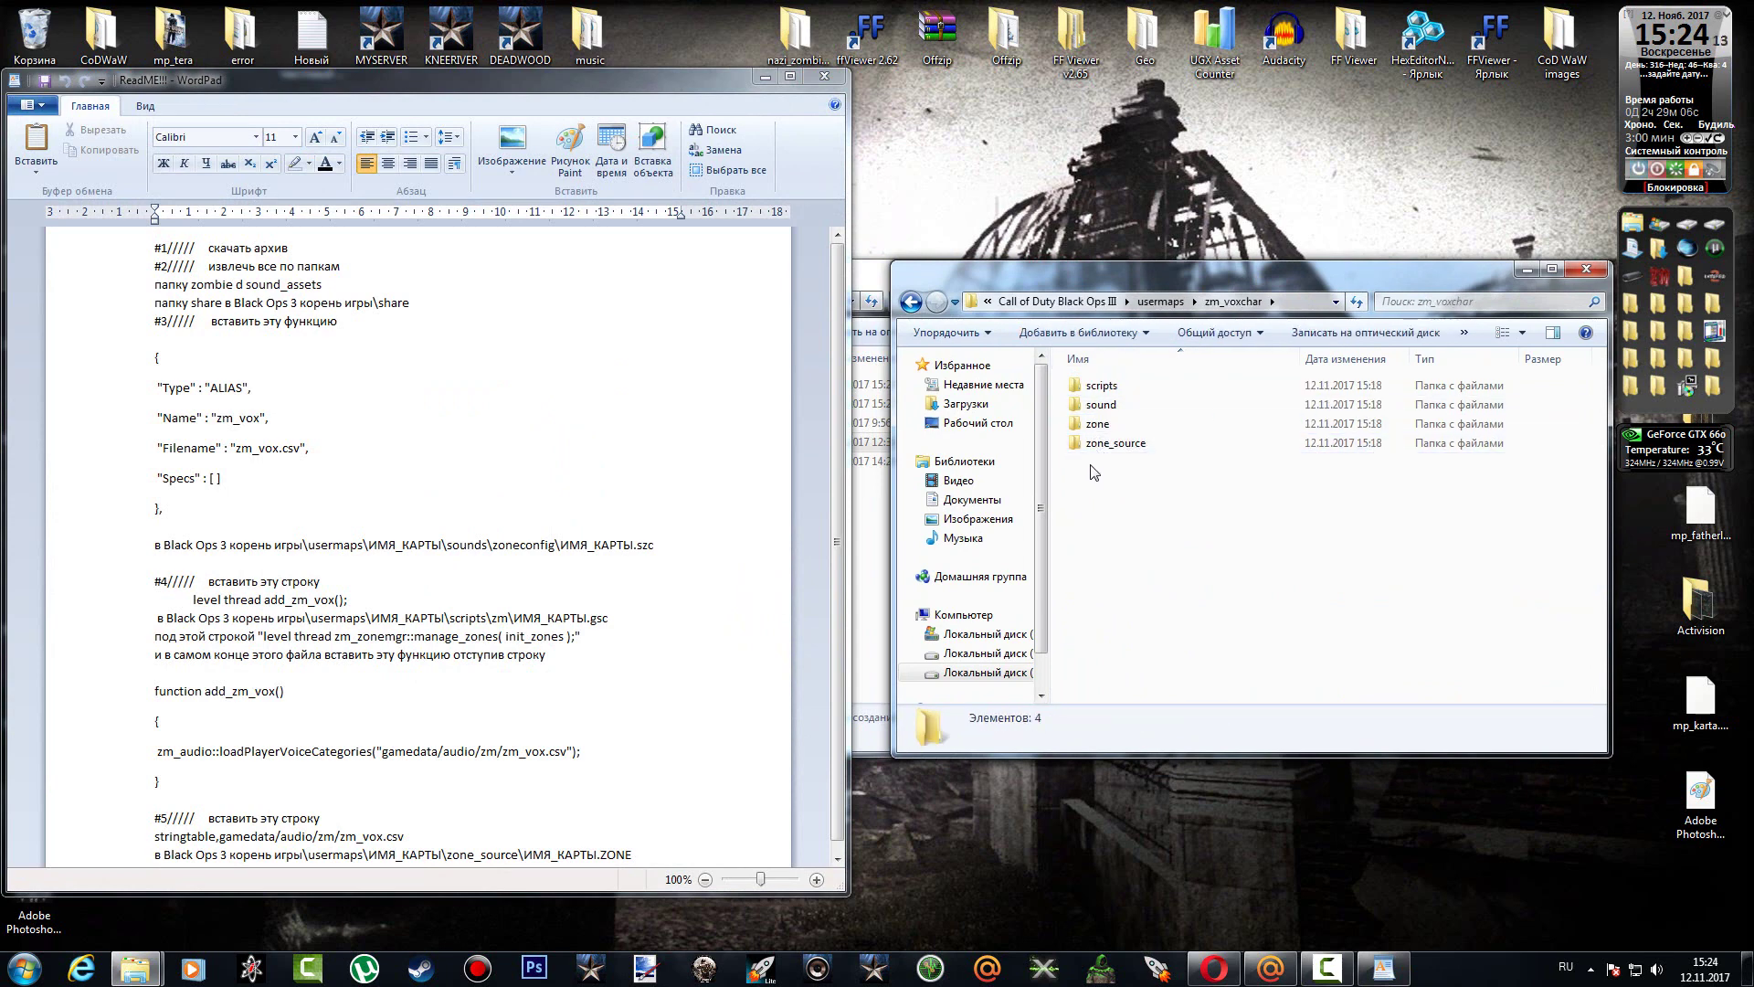
double_click(1104, 405)
double_click(1143, 390)
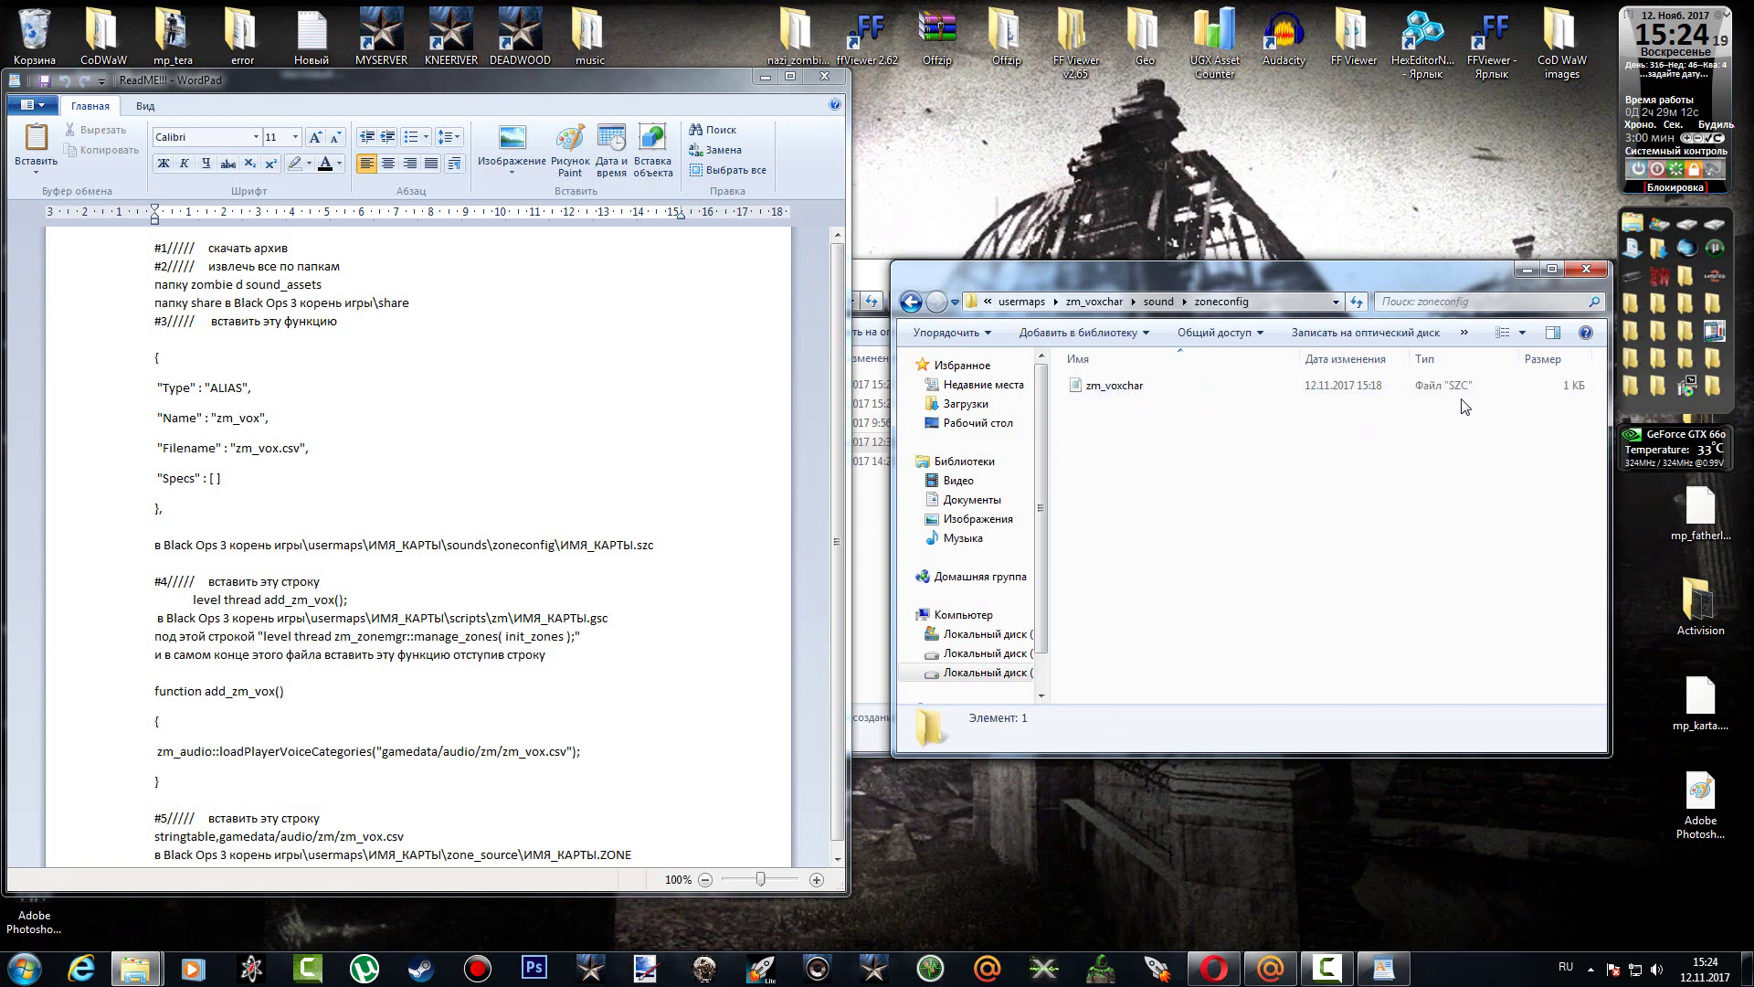
double_click(1119, 388)
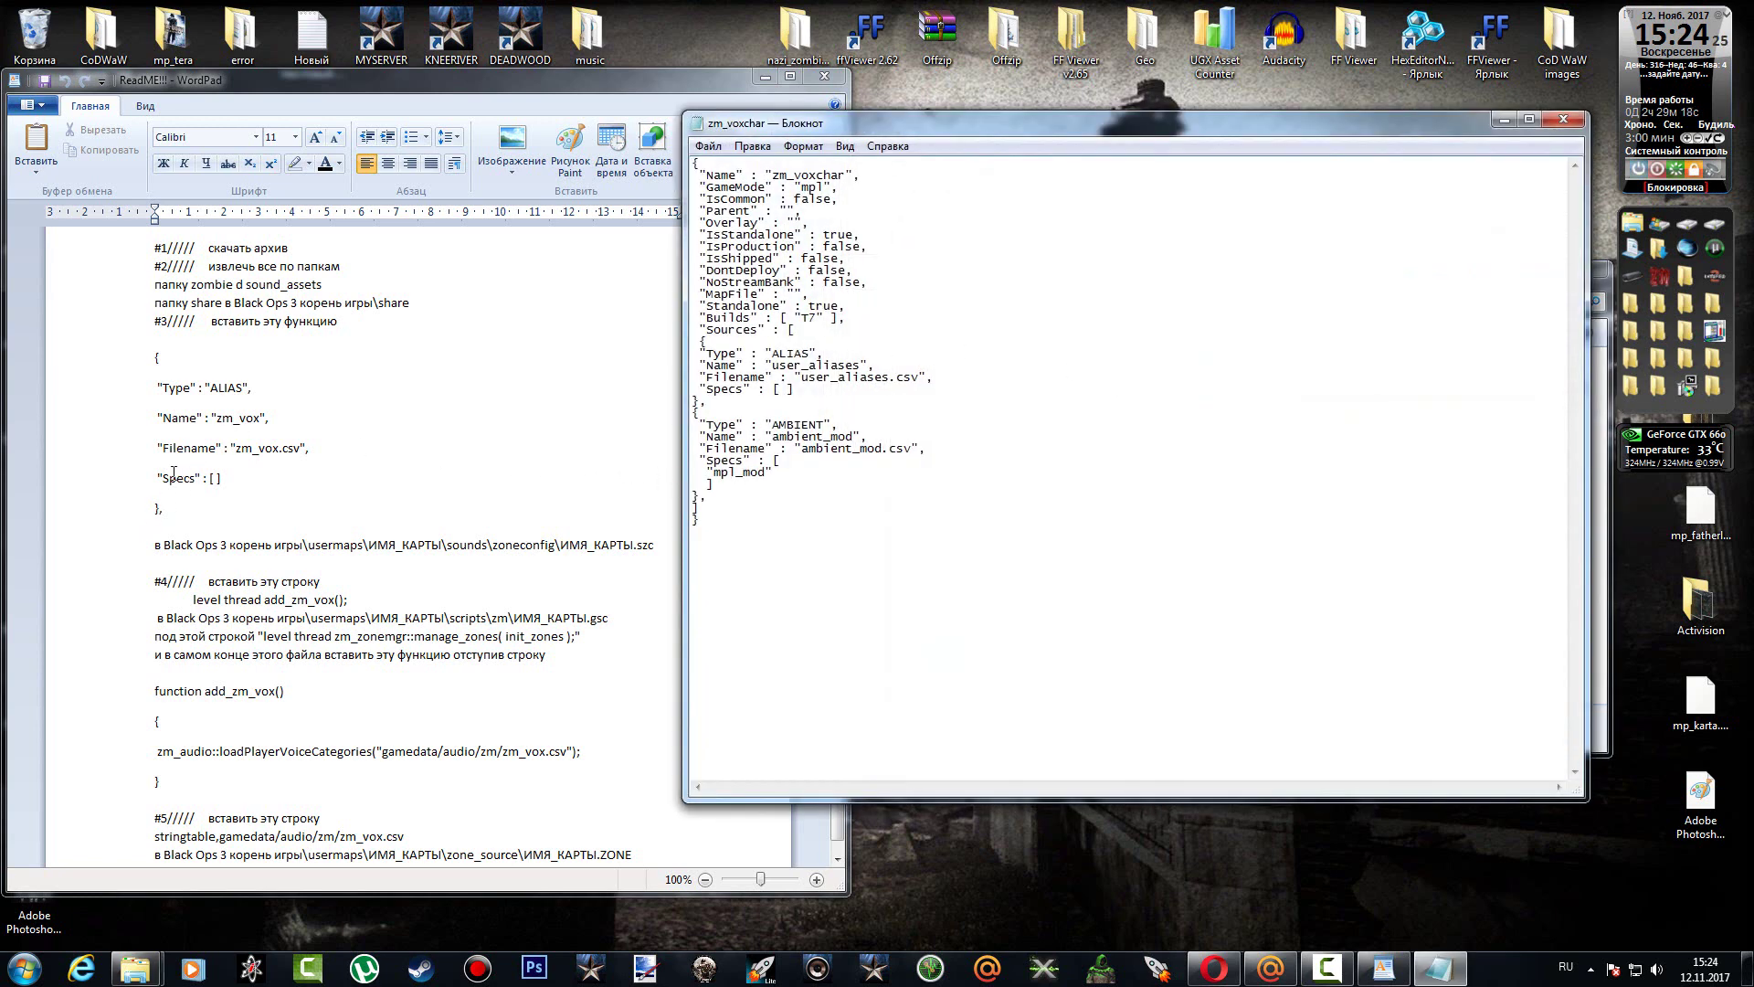
Copy the "zm_vox" ALIAS block from the ReadME below the AMBIENT block in the zm_voxchar SZC file, saving and closing the file.
left_click(200, 309)
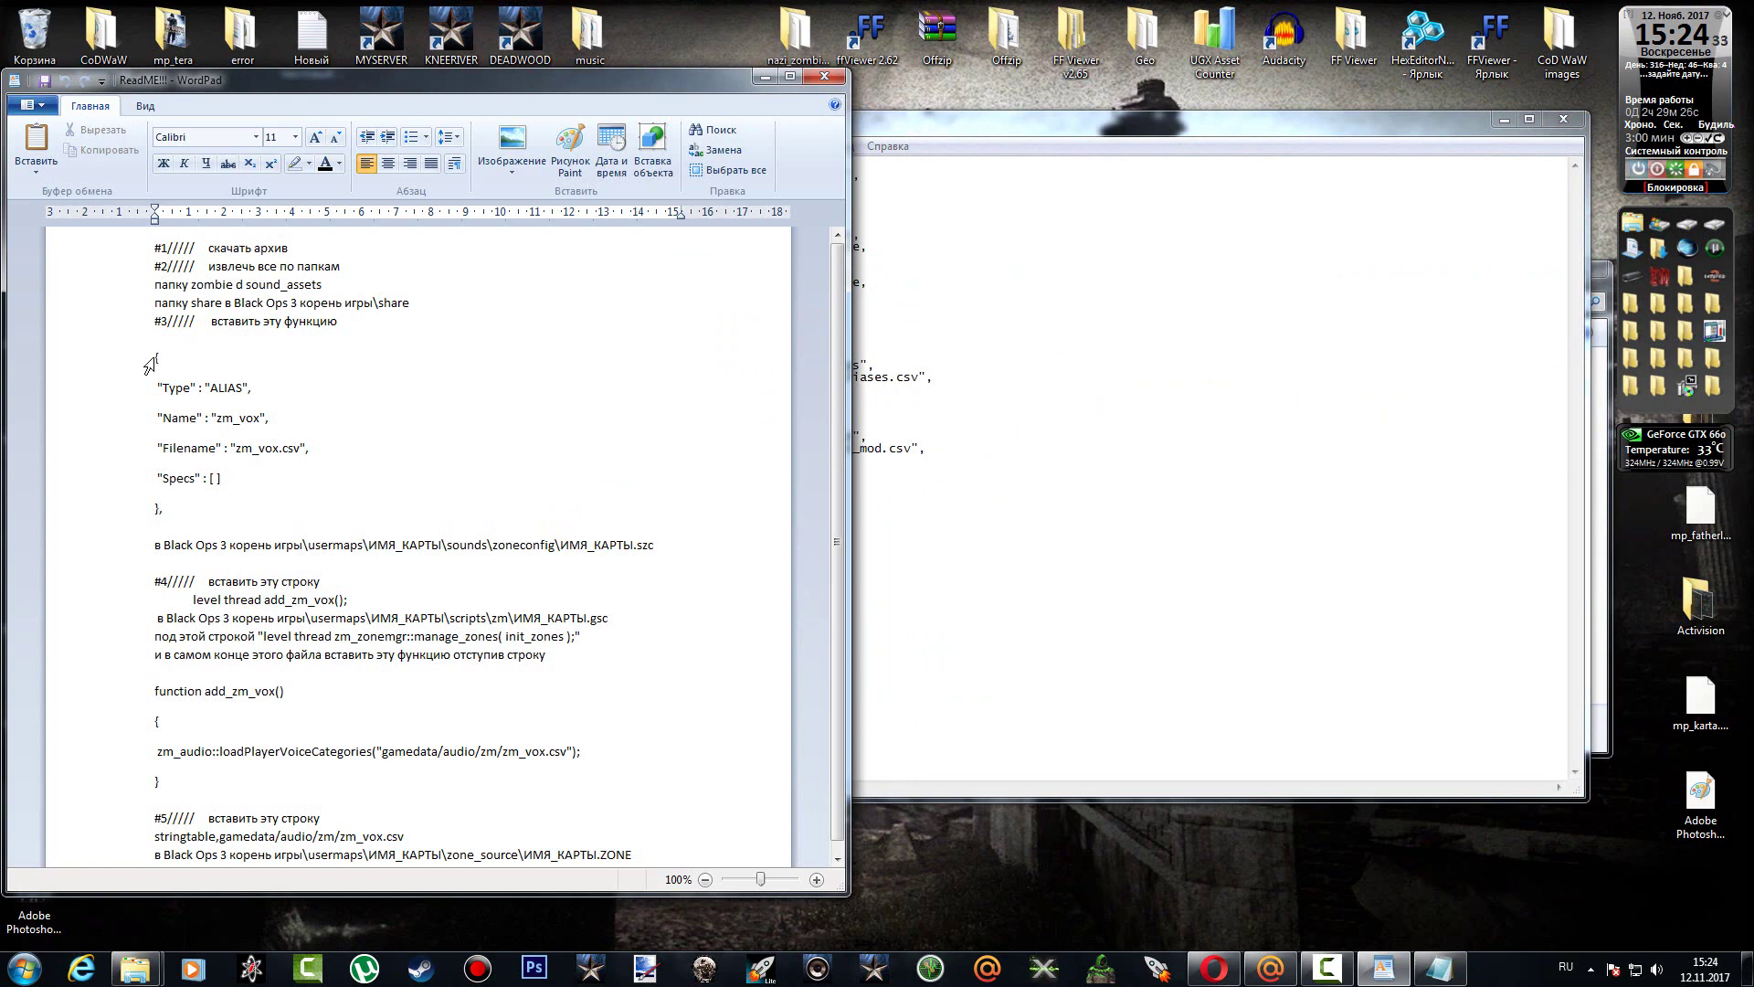
left_click_drag(157, 357, 178, 515)
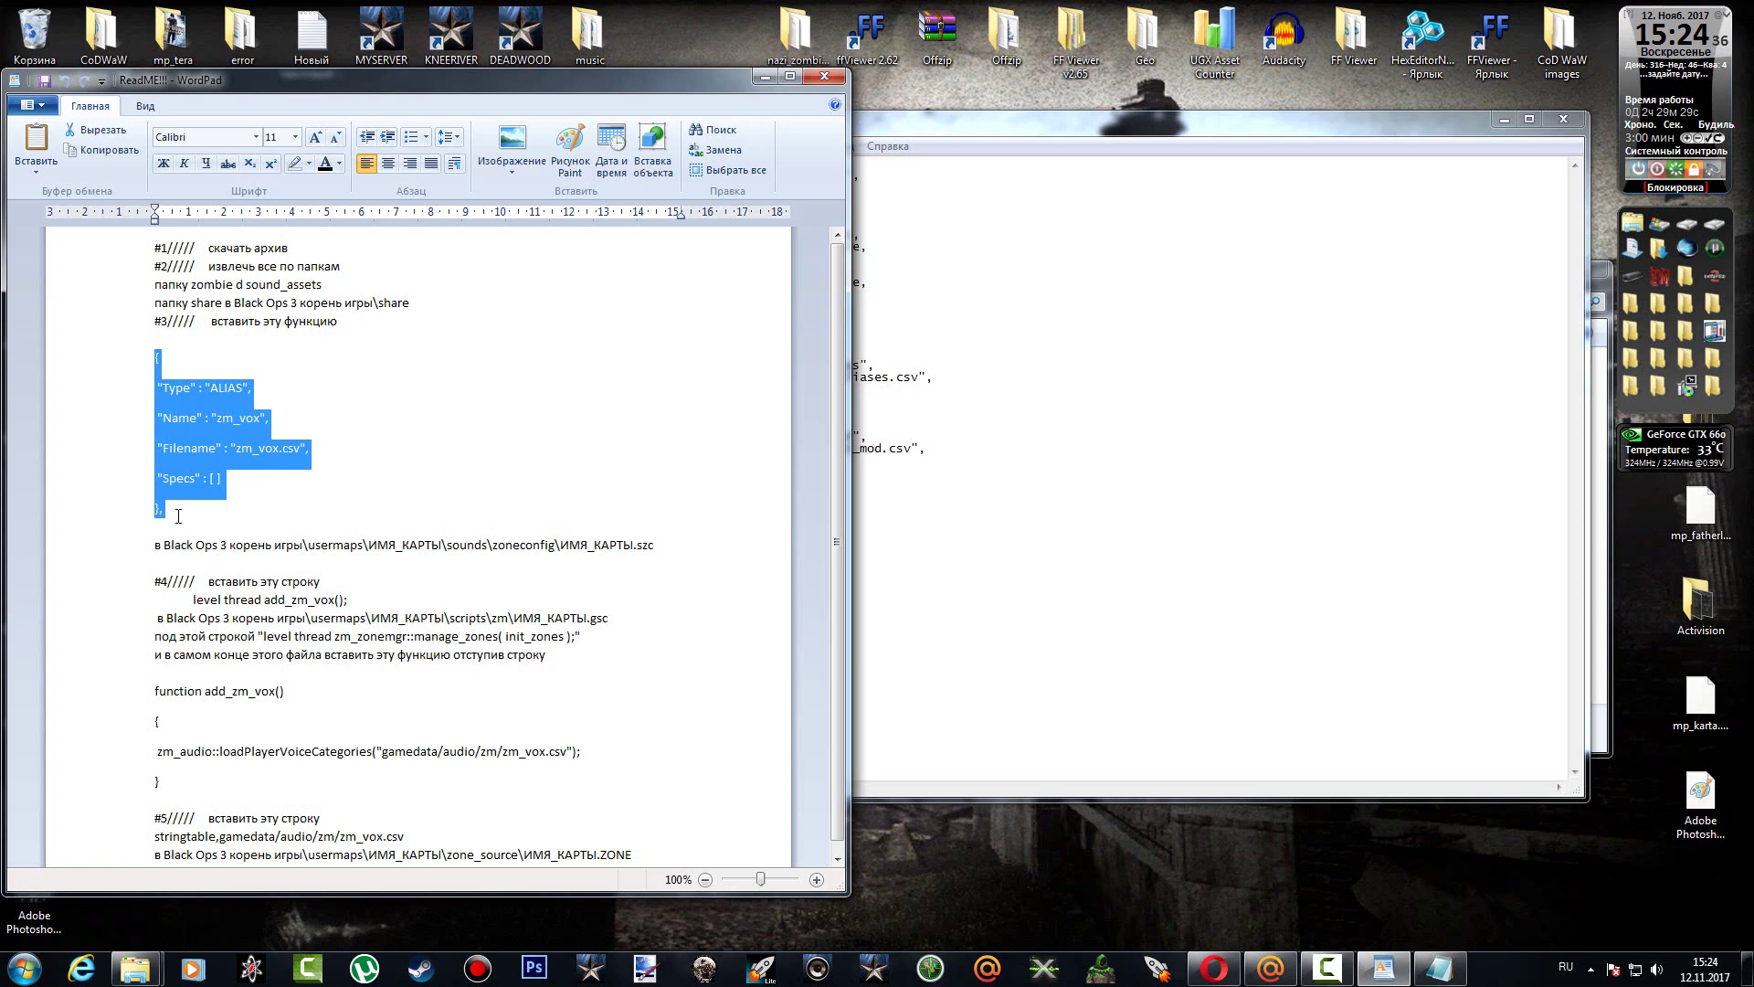
right_click(185, 442)
left_click(219, 464)
left_click(1034, 536)
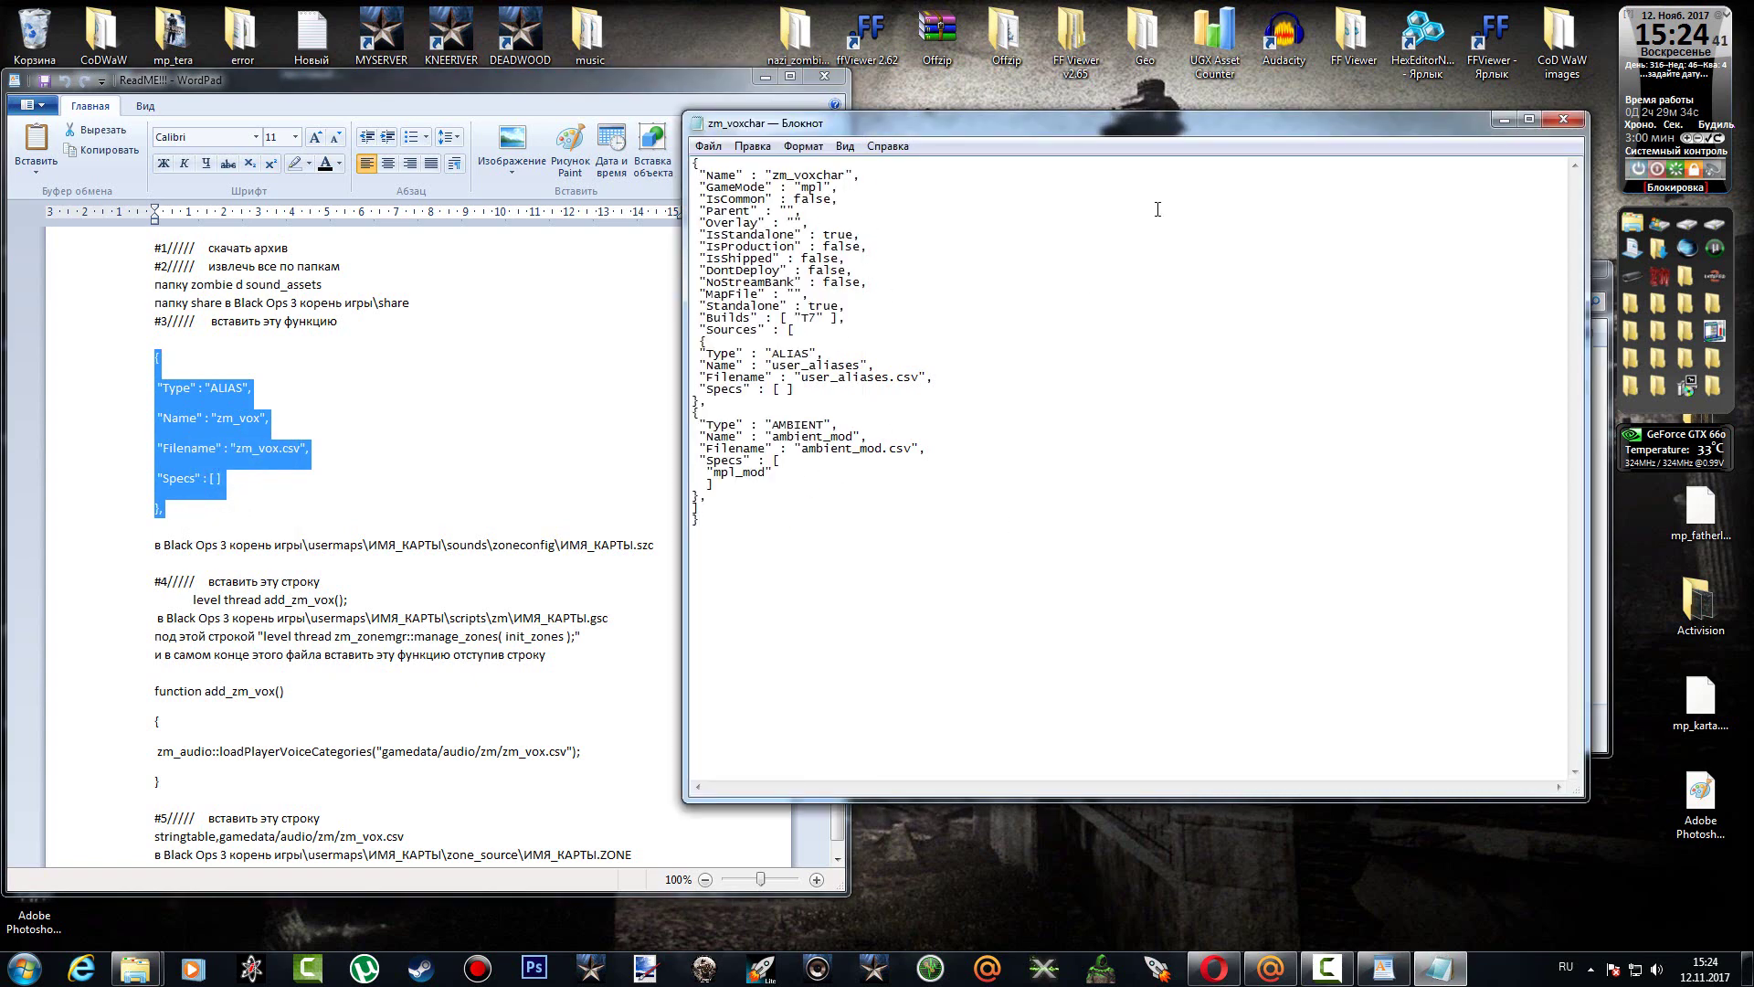
left_click_drag(1145, 132, 1152, 232)
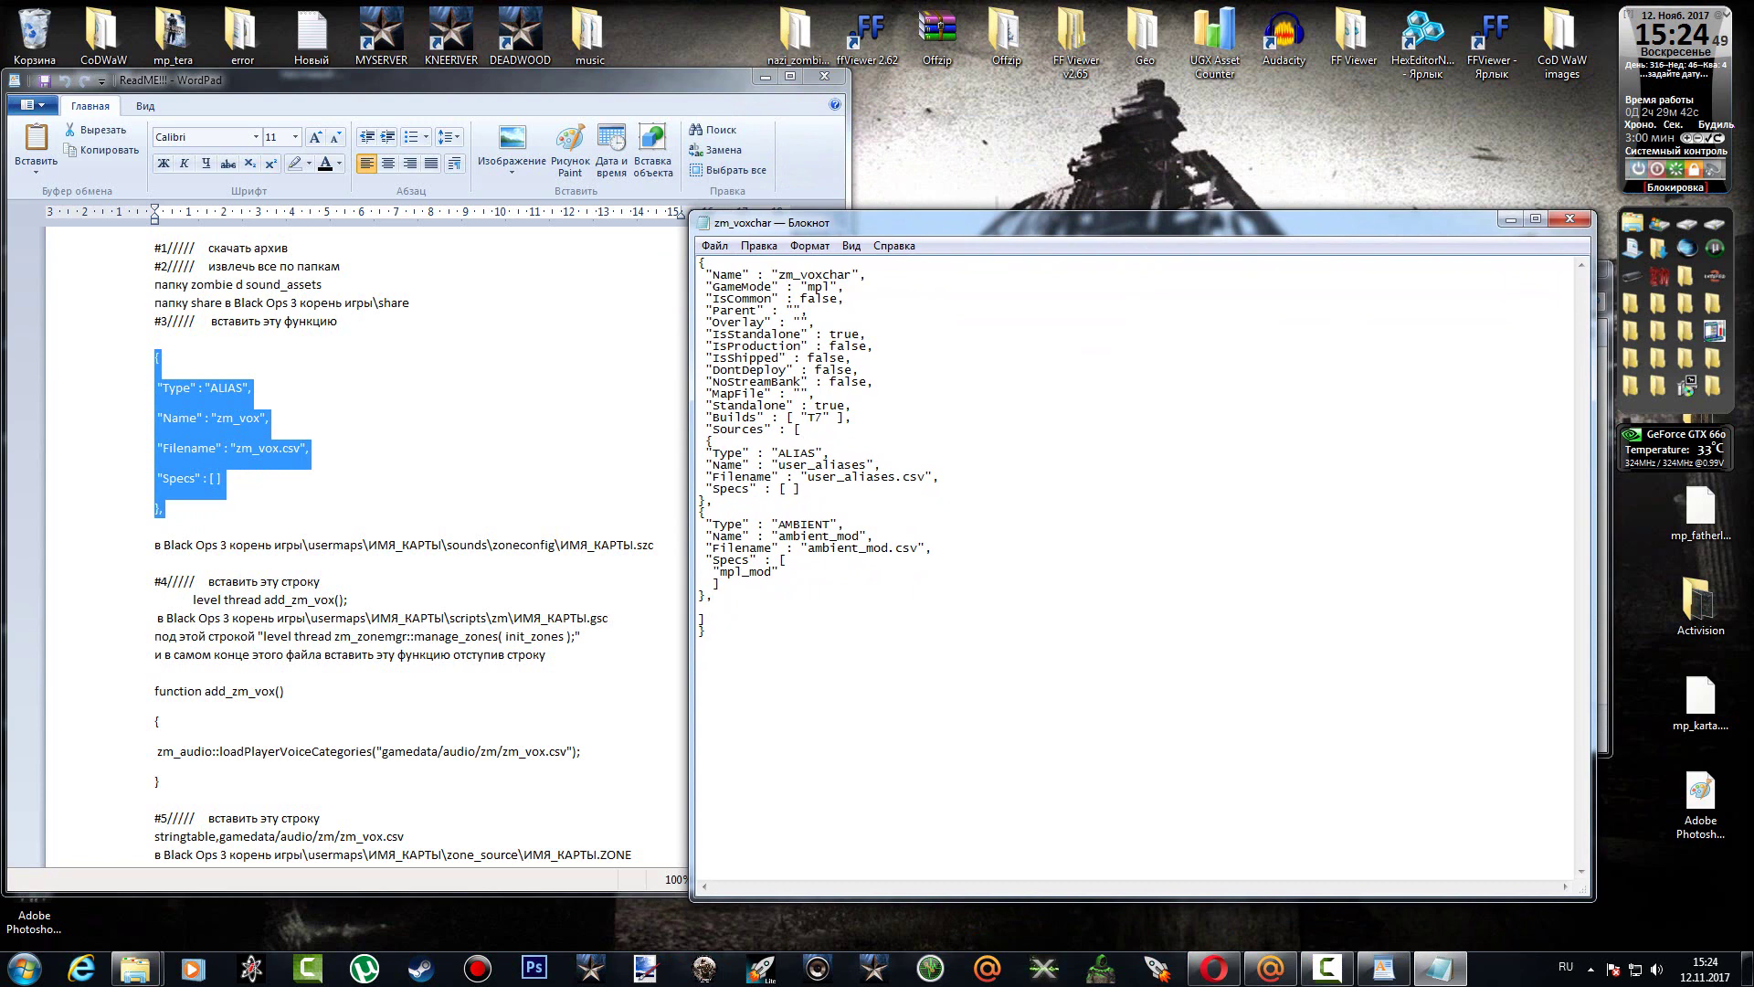
key("ctrl+v")
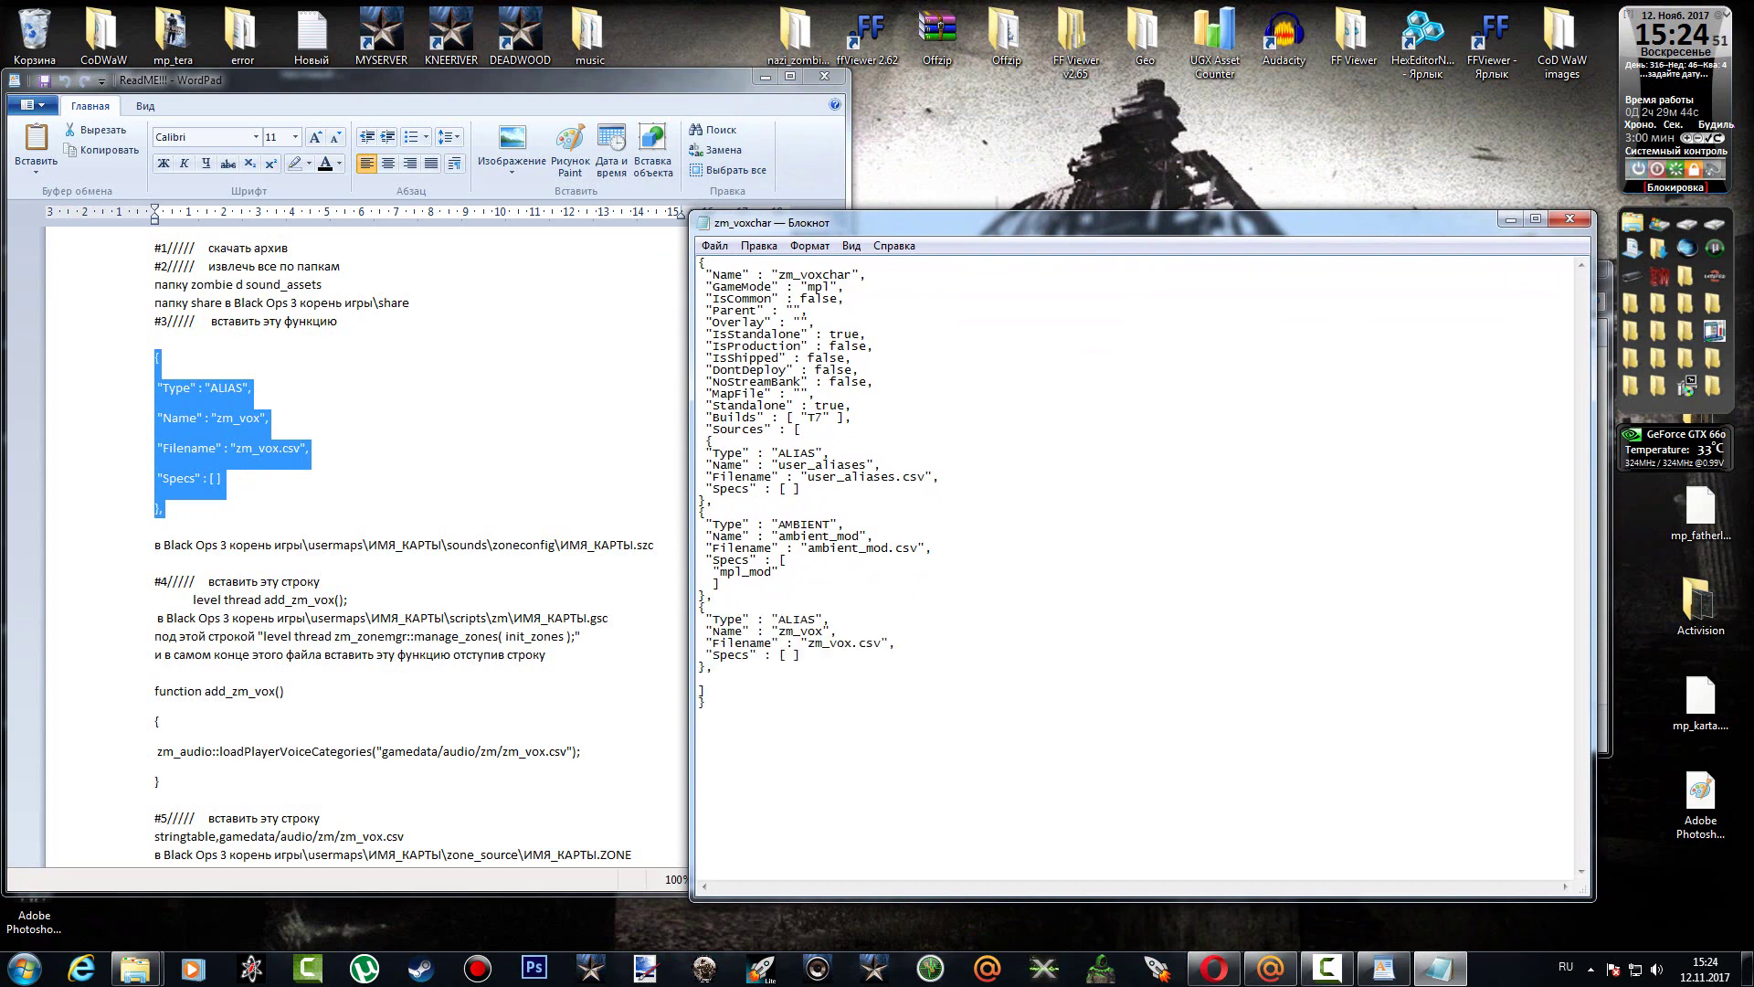
left_click(1568, 220)
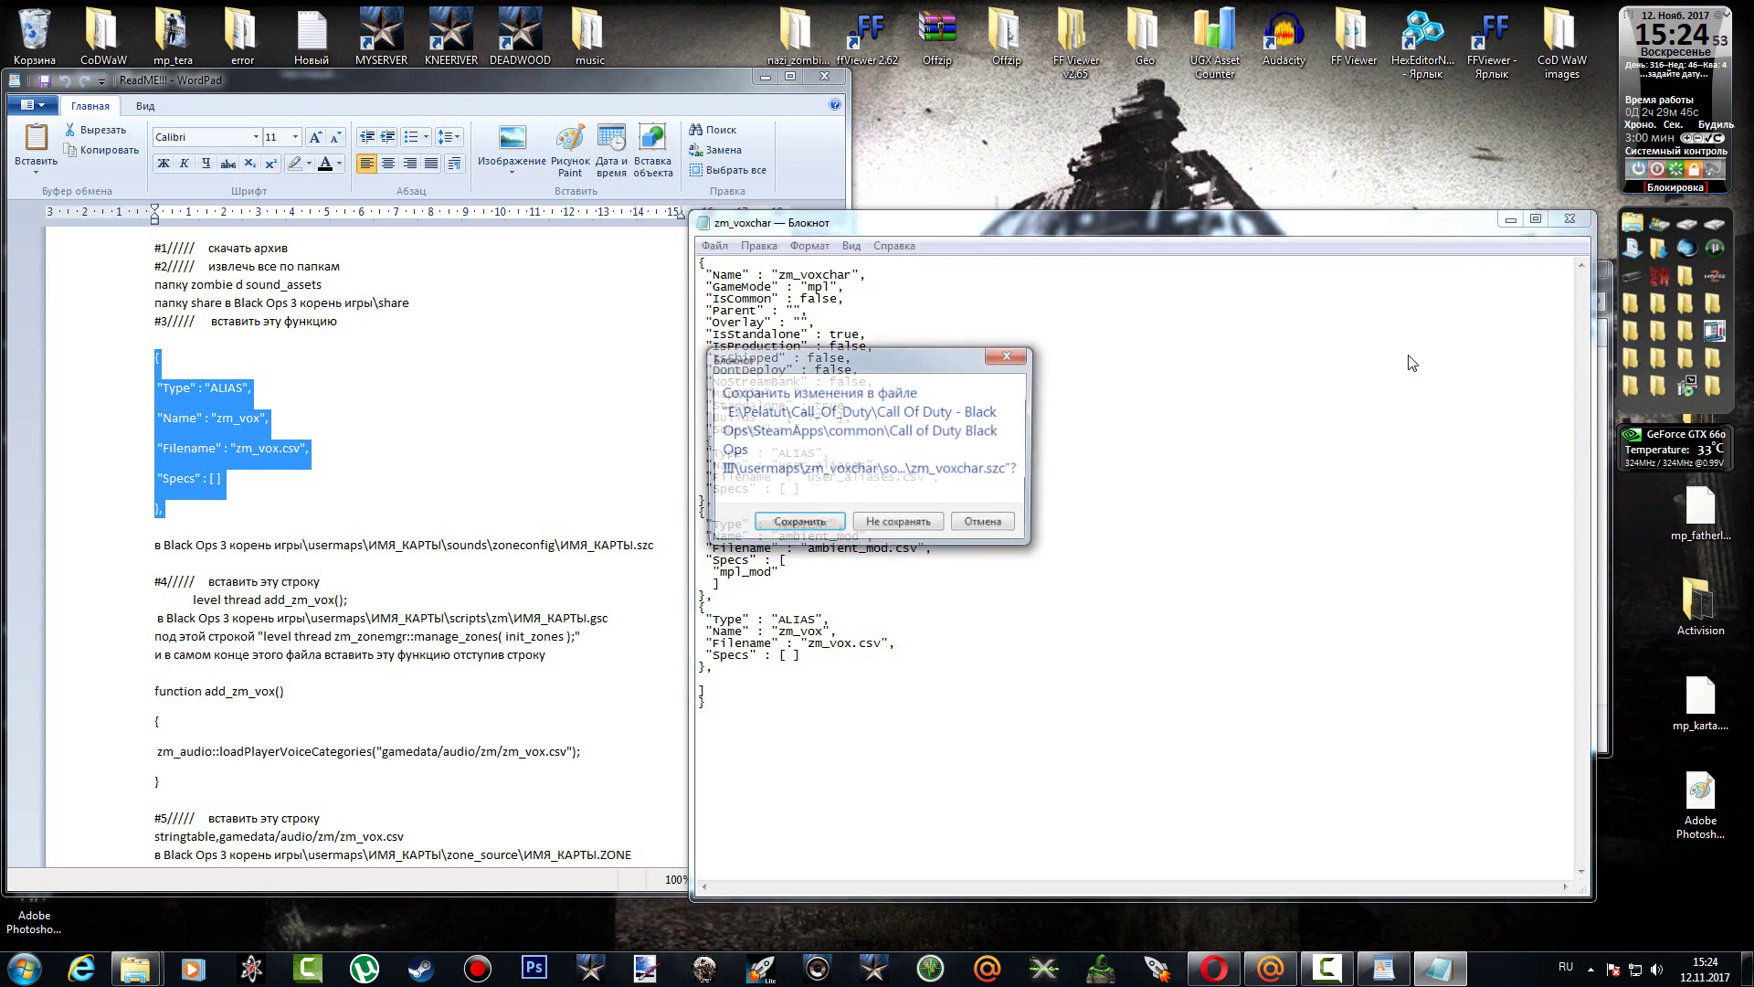
left_click(791, 526)
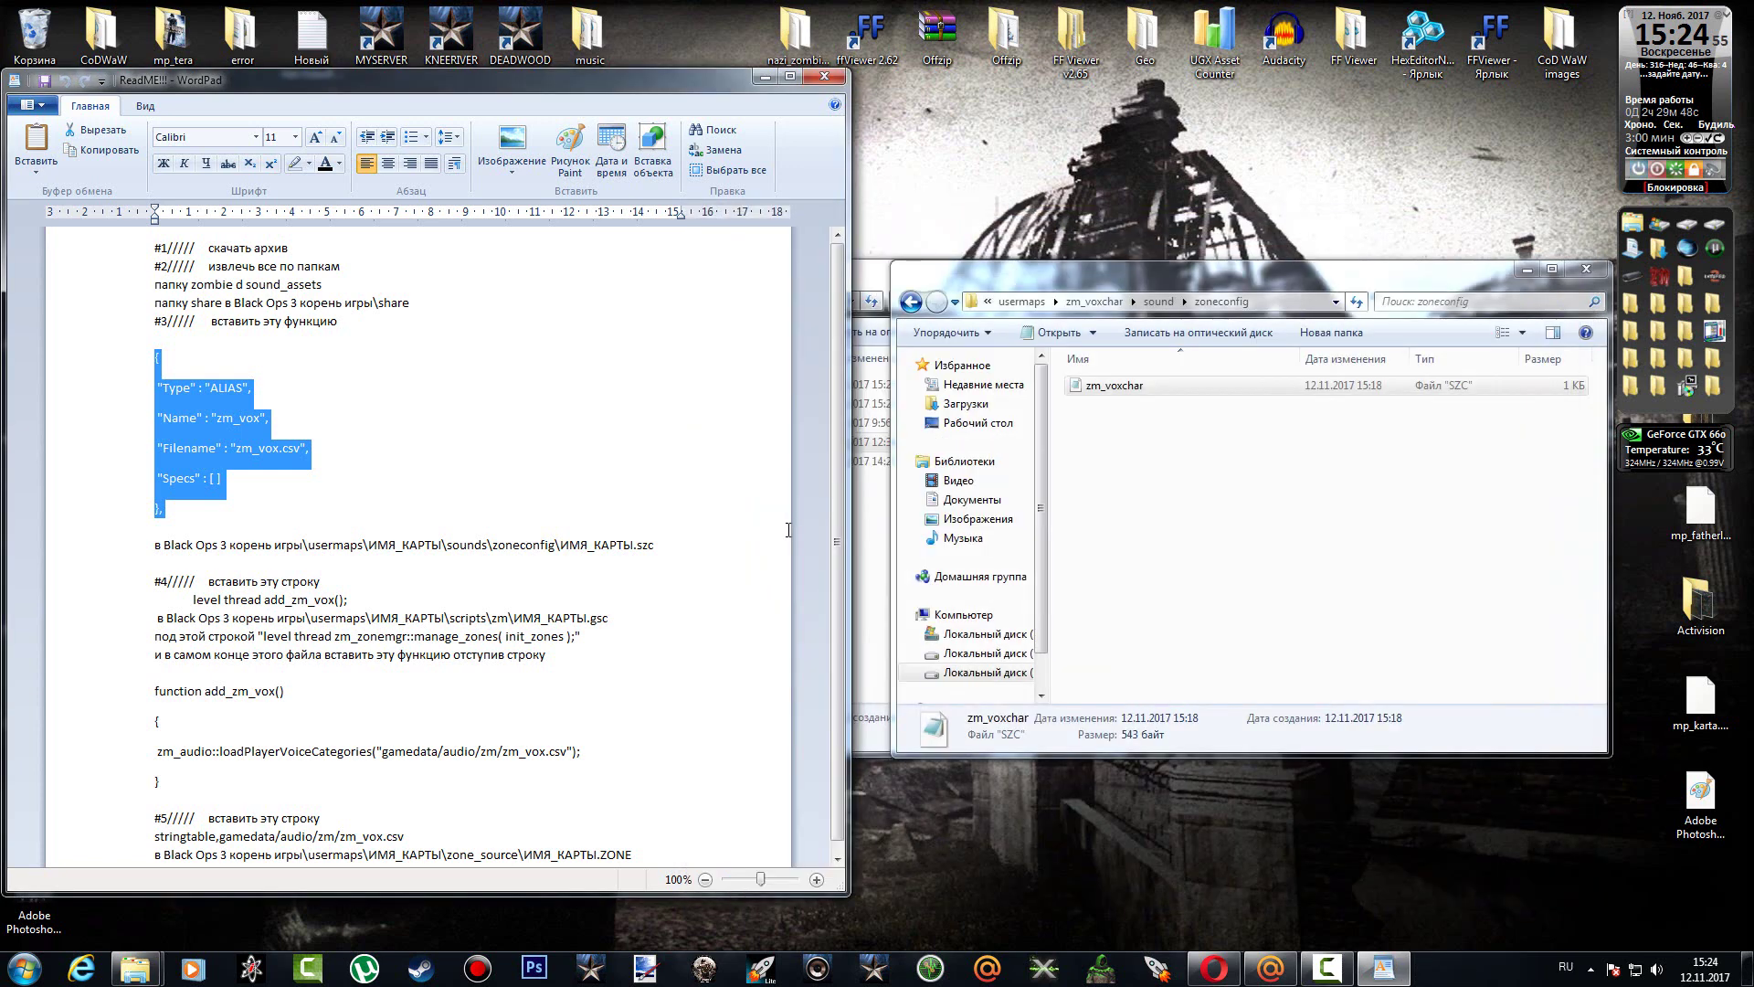
Open the zm_voxchar GSC file from usermaps\zm_voxchar\scripts\zm.
left_click(911, 302)
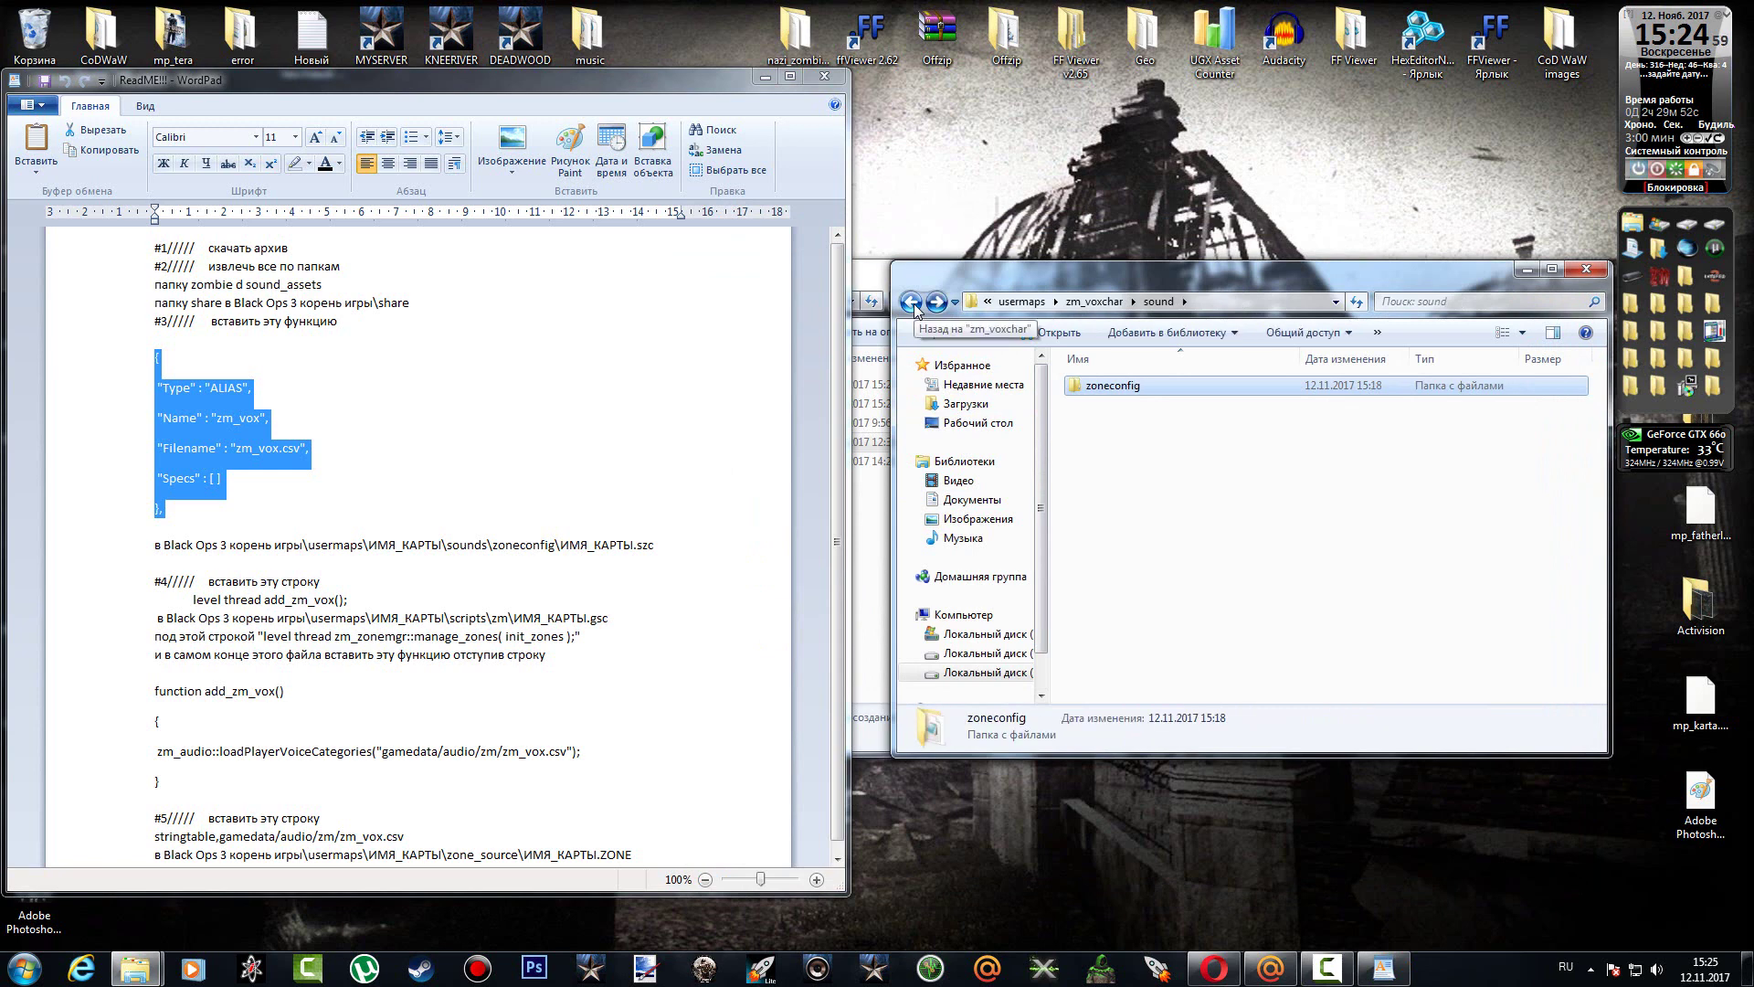
left_click(914, 304)
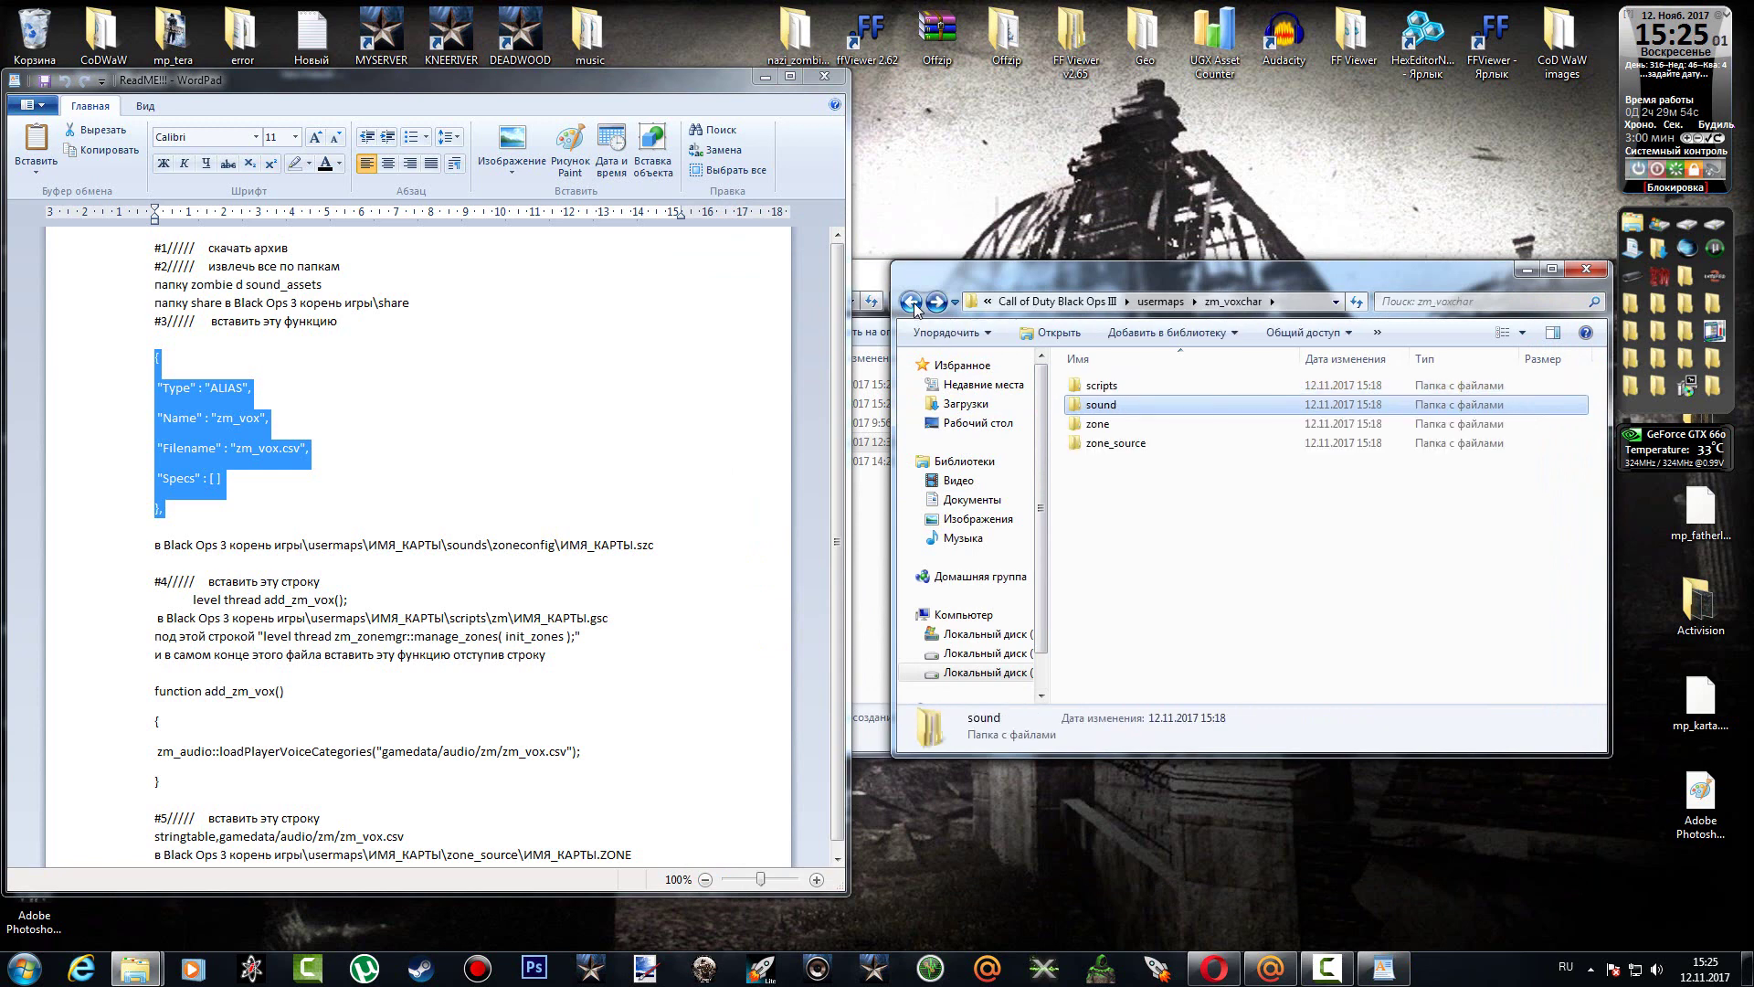
left_click(1160, 302)
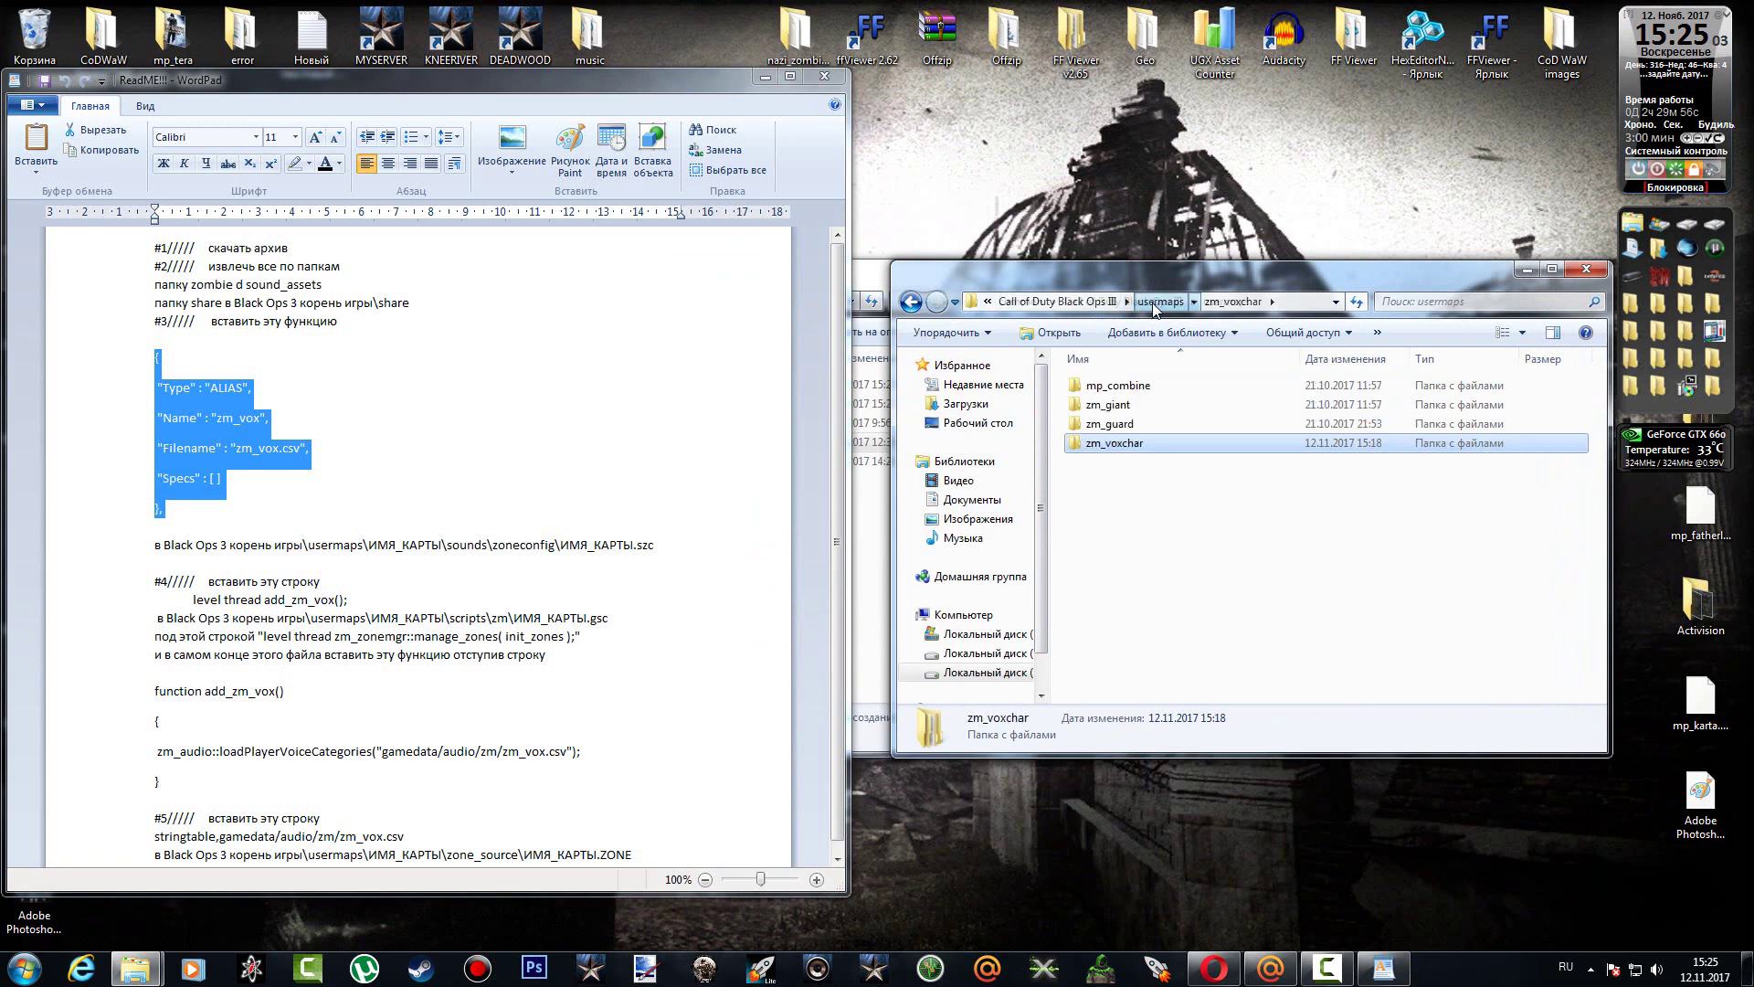
double_click(1138, 452)
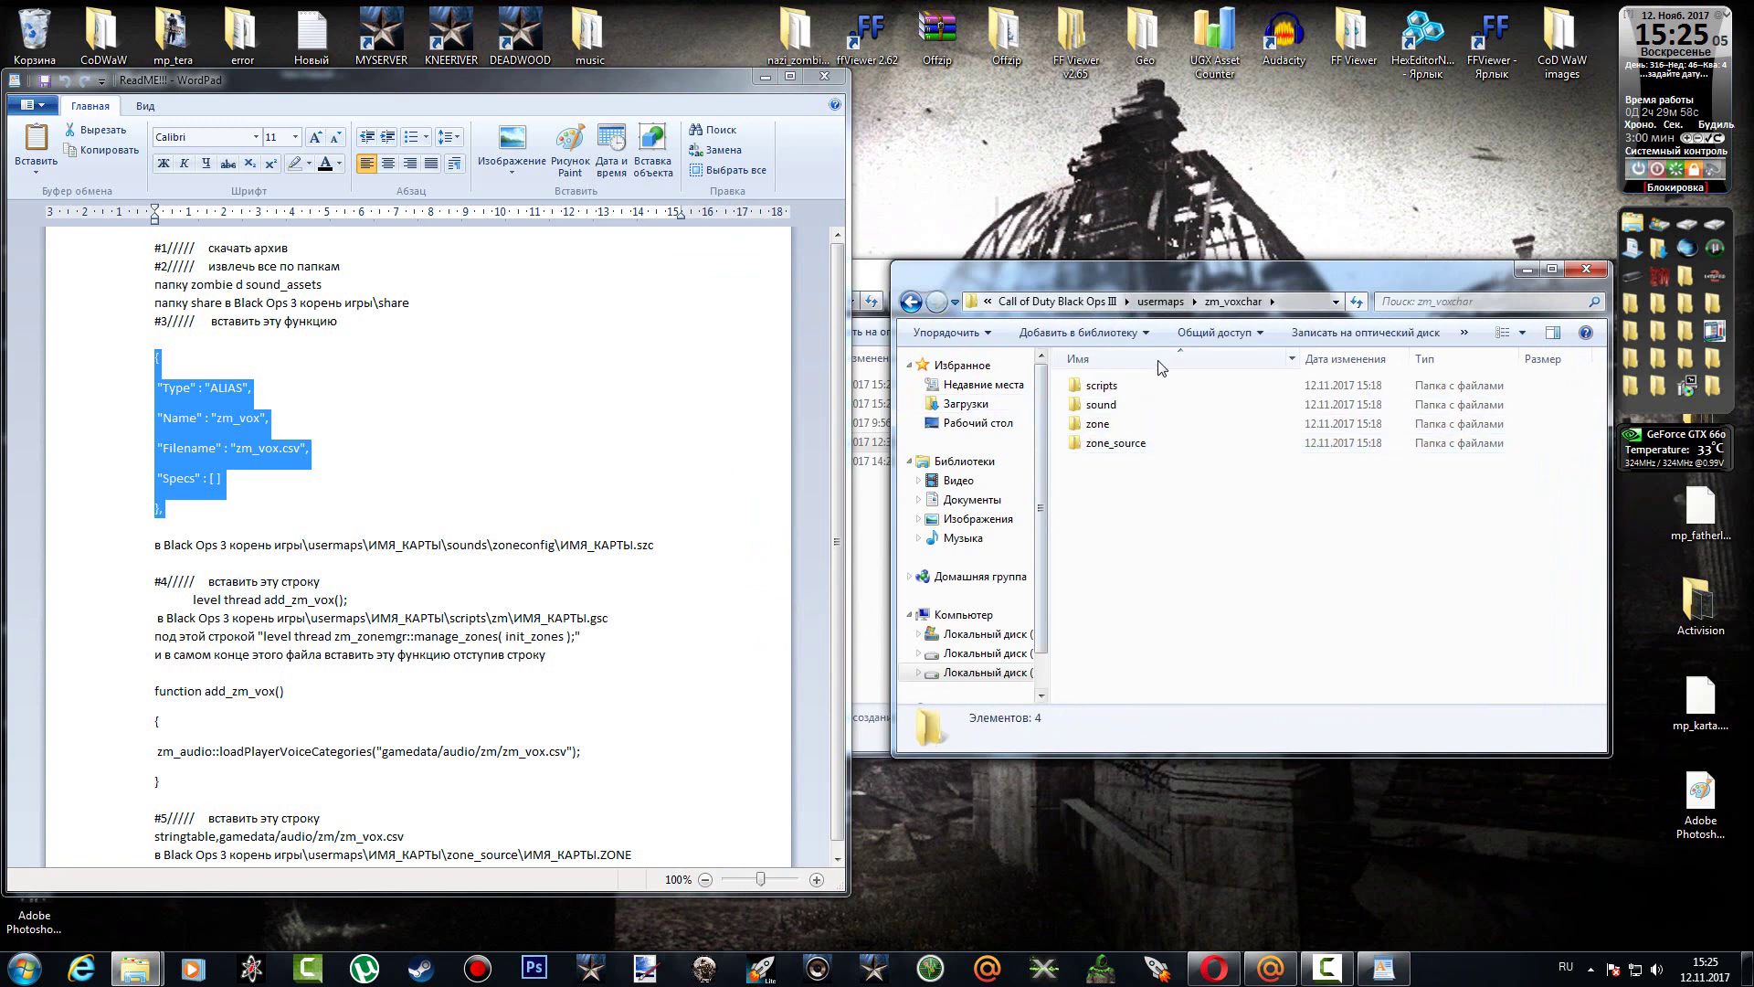
double_click(1126, 386)
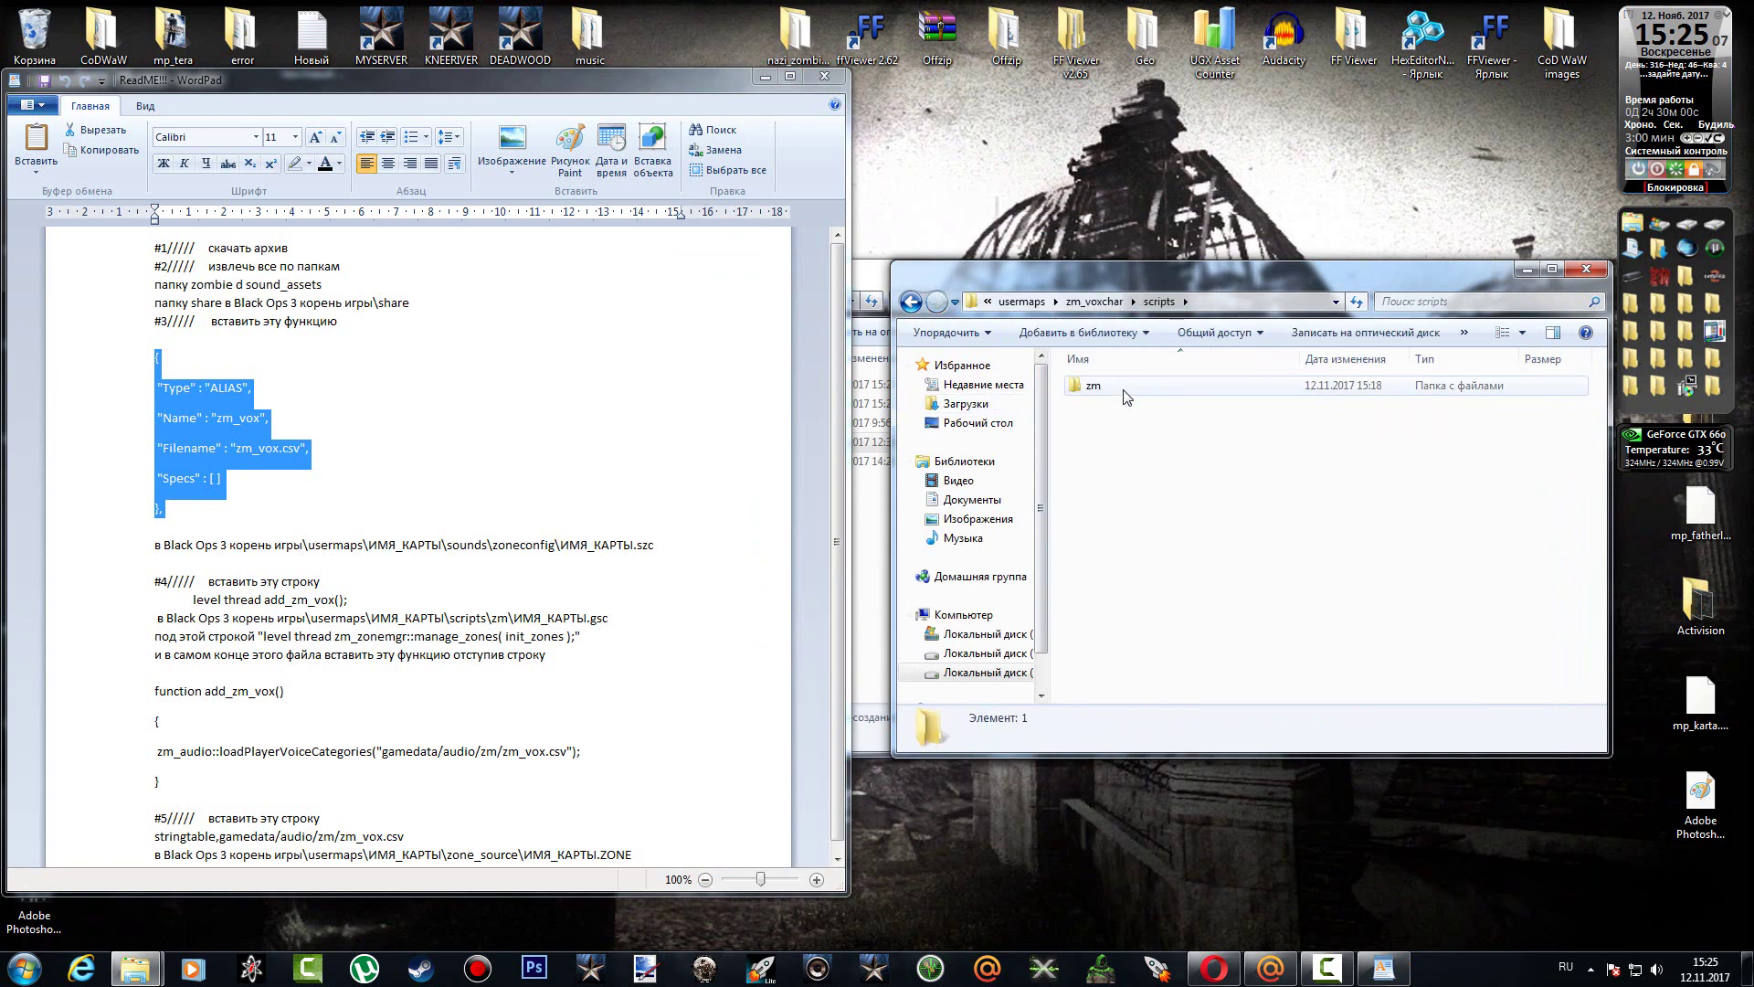
double_click(1126, 393)
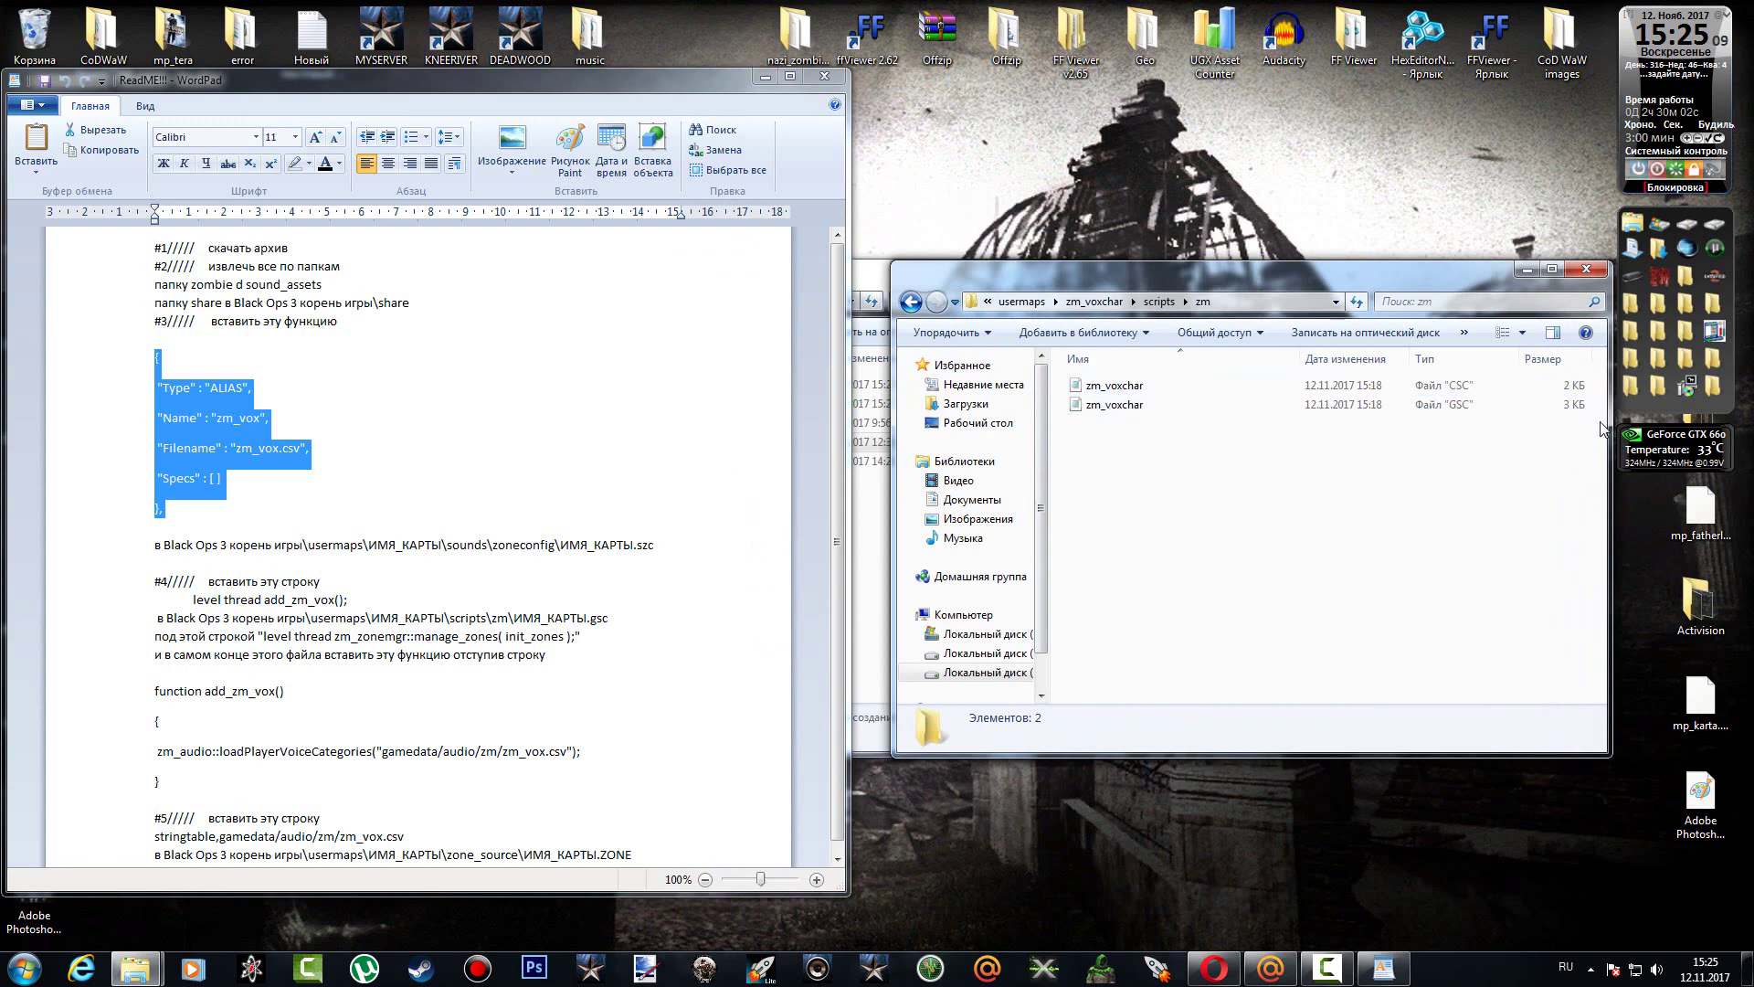
double_click(1436, 407)
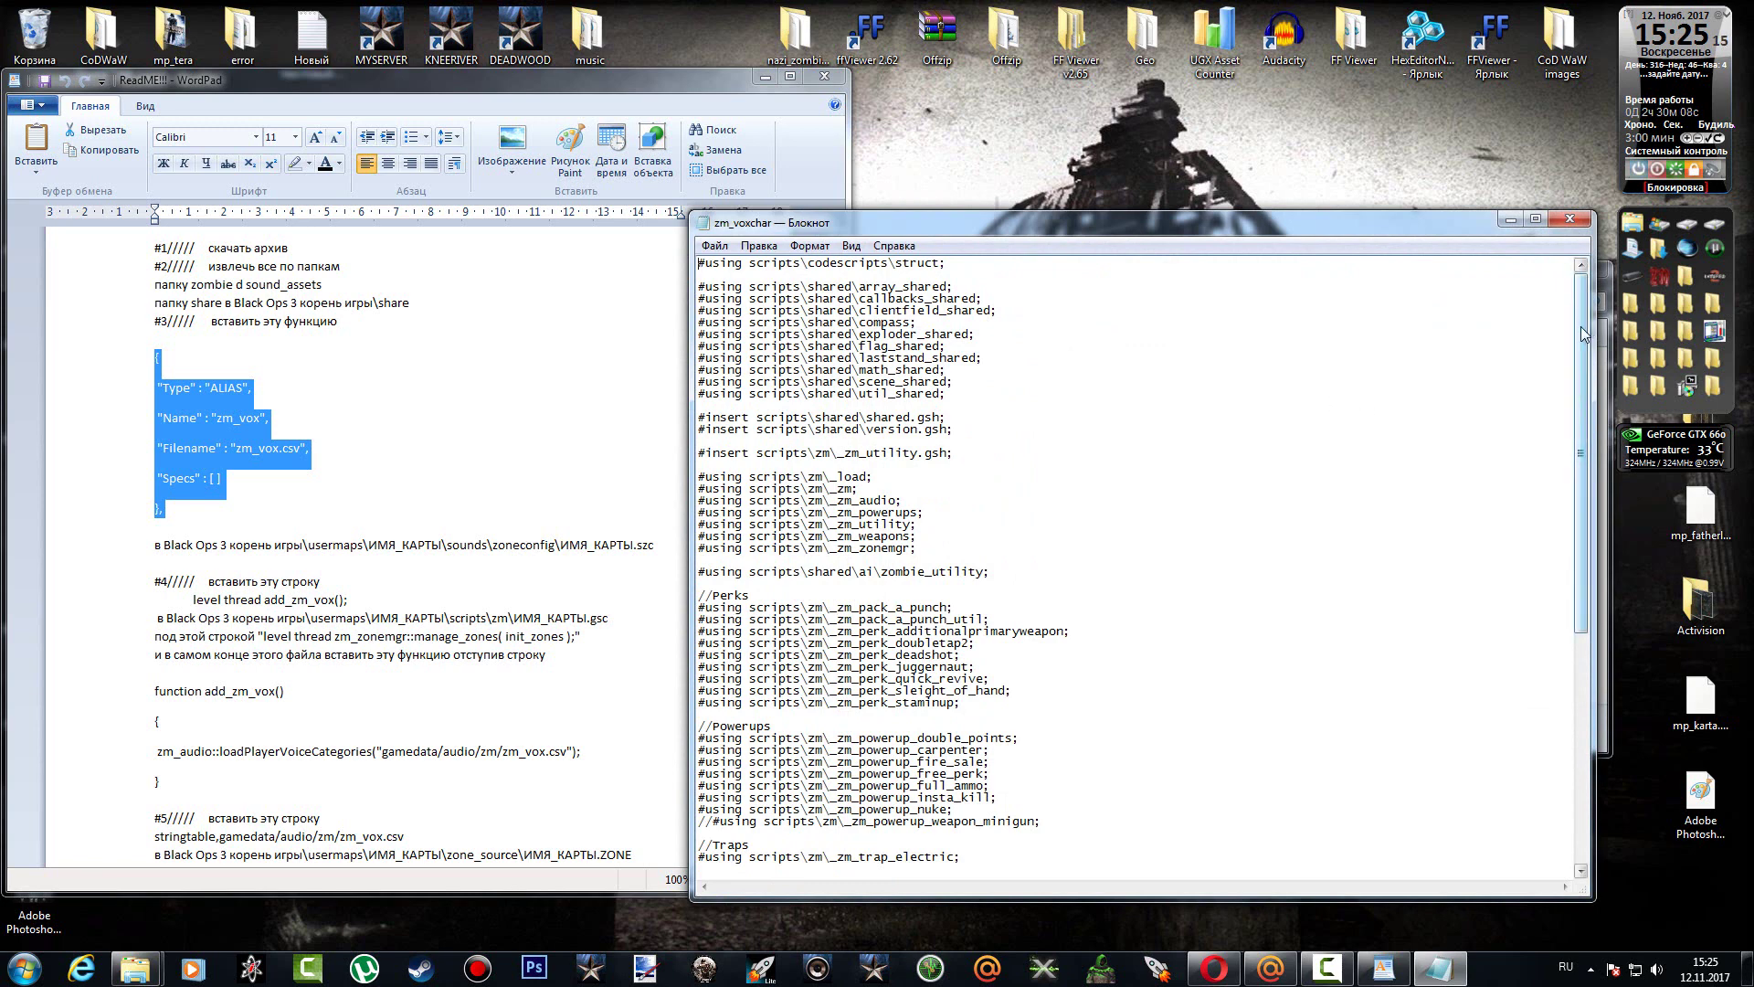
Locate the "level thread zm_zonemgr::manage_zones( init_zones );" line in the GSC script and return to section #4 of the ReadME.
left_click_drag(1581, 326, 1583, 445)
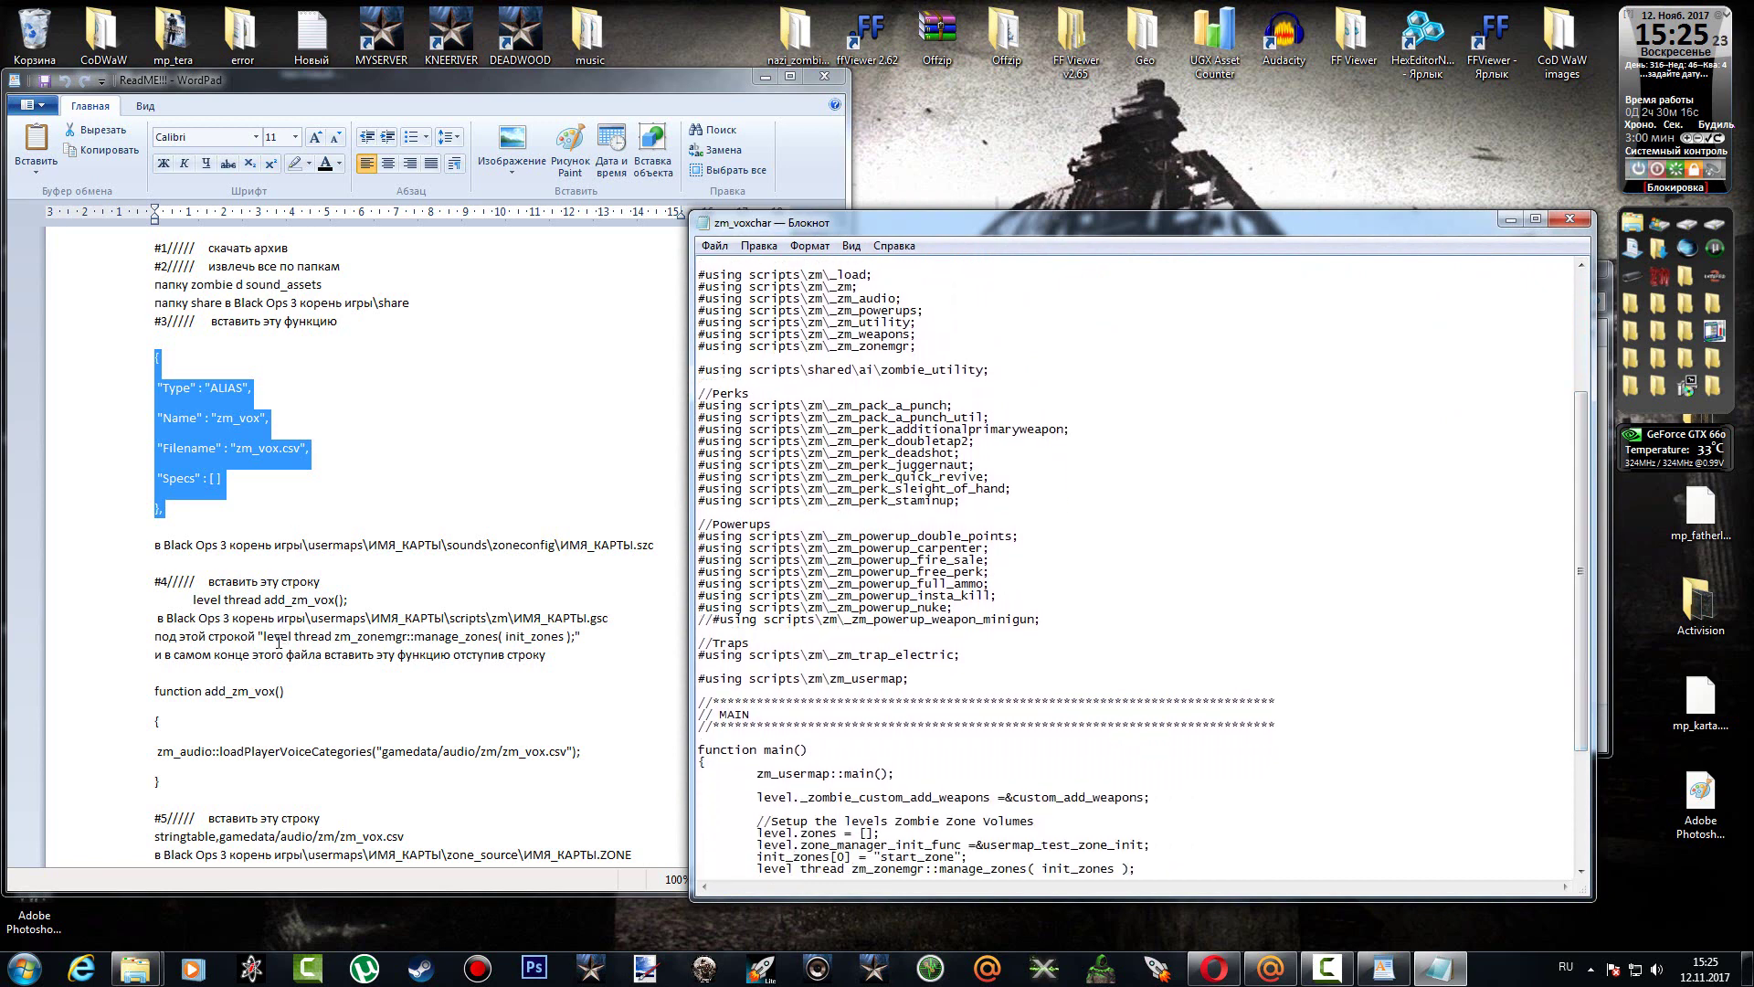
left_click(277, 640)
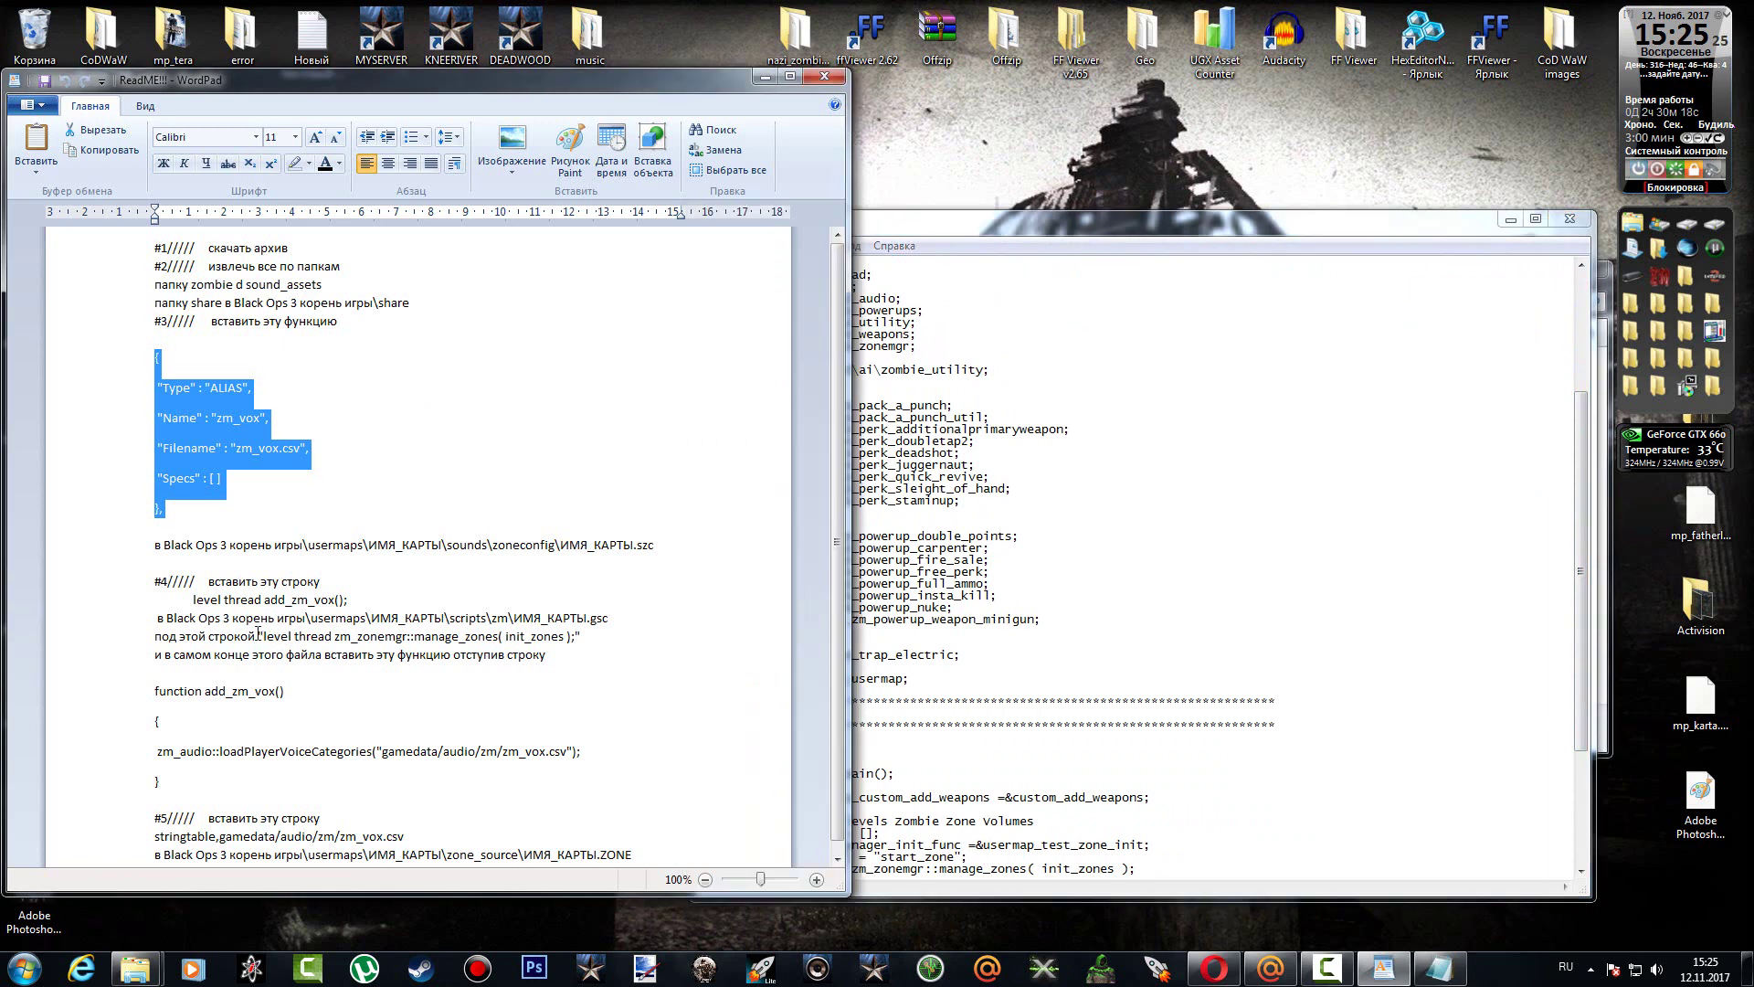